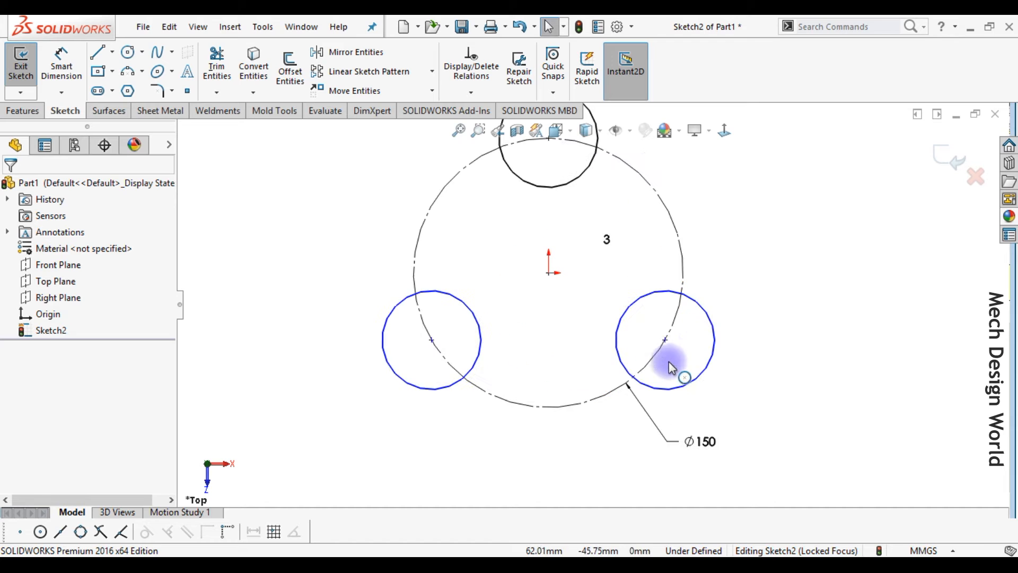
pyautogui.click(667, 343)
pyautogui.keyDown('ctrl'); pyautogui.click(675, 317); pyautogui.keyUp('ctrl')
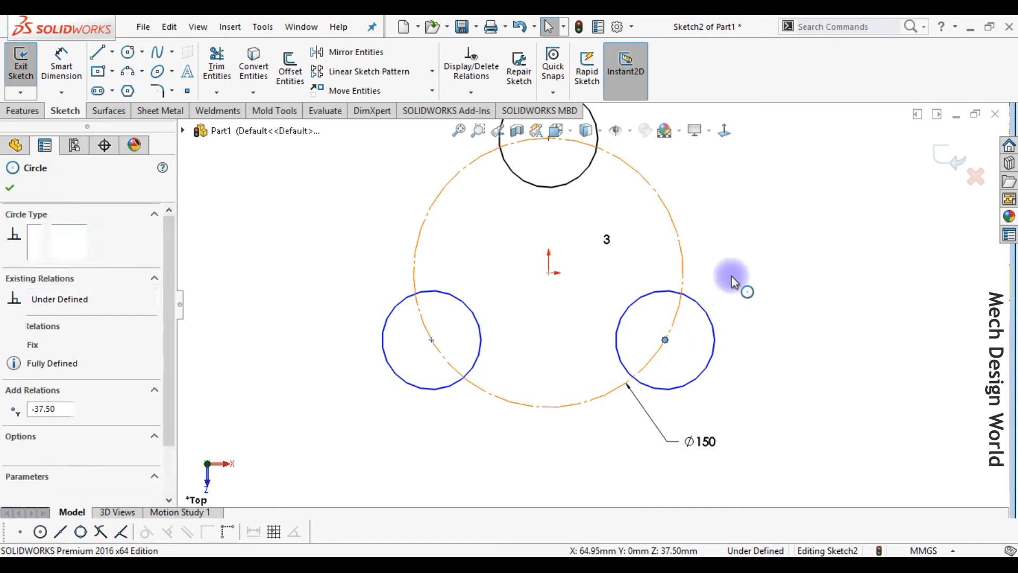
pyautogui.click(738, 258)
pyautogui.click(774, 320)
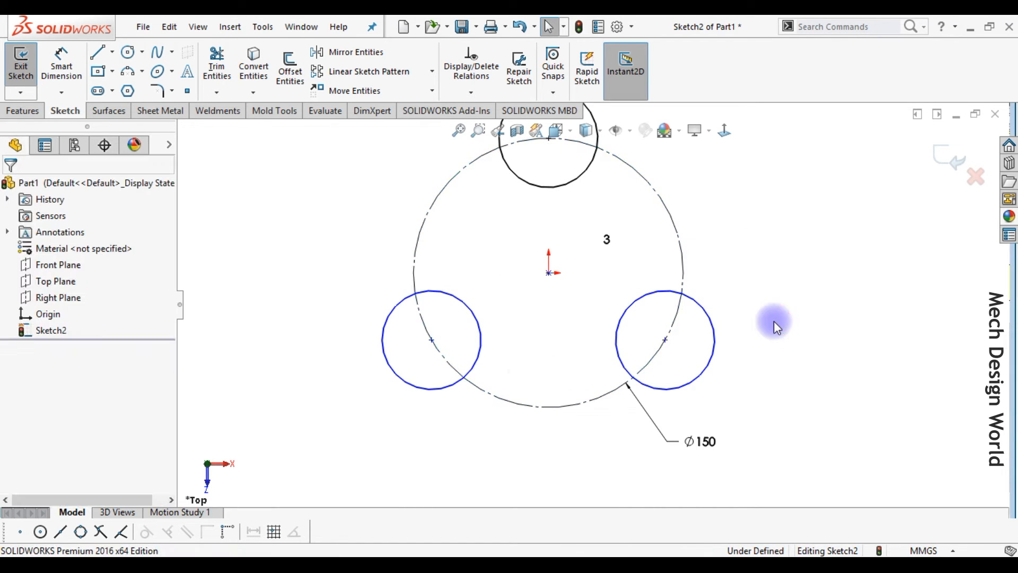
# Step: Pull the lower-left patterned circle away to expose the circle pattern's centre point, and make that point coincident with the origin
pyautogui.moveTo(431, 339); pyautogui.dragTo(396, 352)
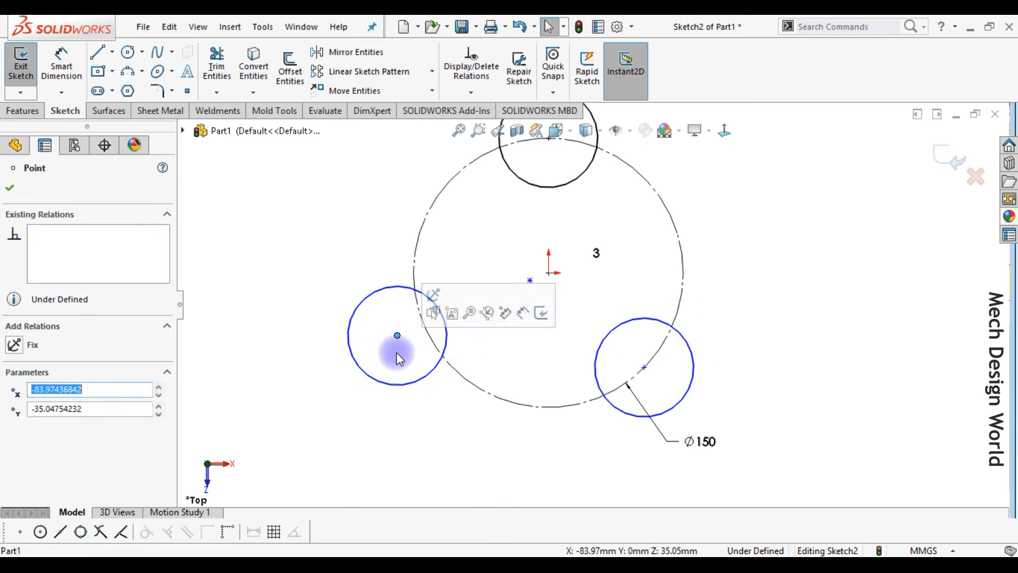
pyautogui.click(567, 359)
pyautogui.click(530, 280)
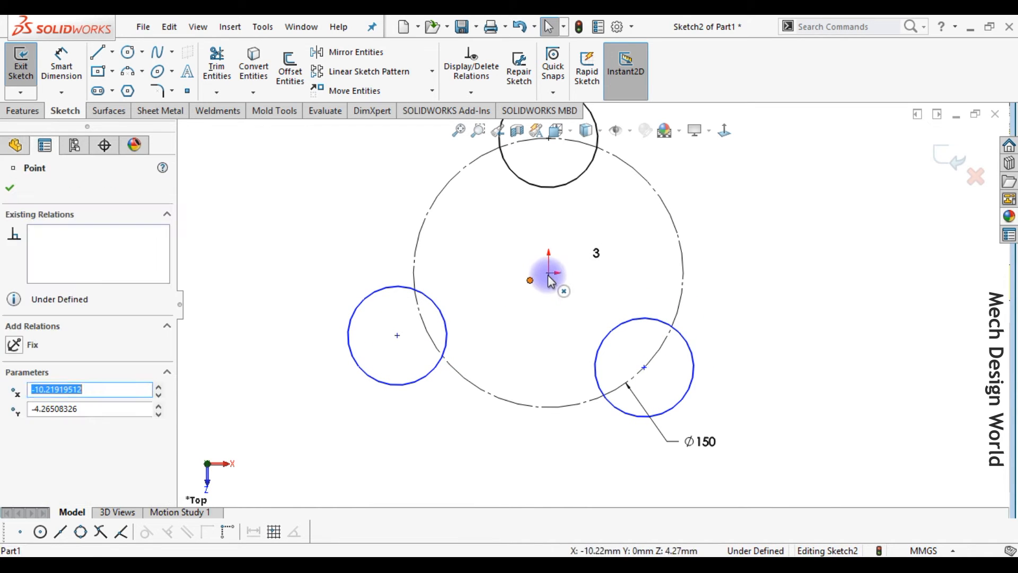
pyautogui.keyDown('ctrl'); pyautogui.click(549, 274); pyautogui.keyUp('ctrl')
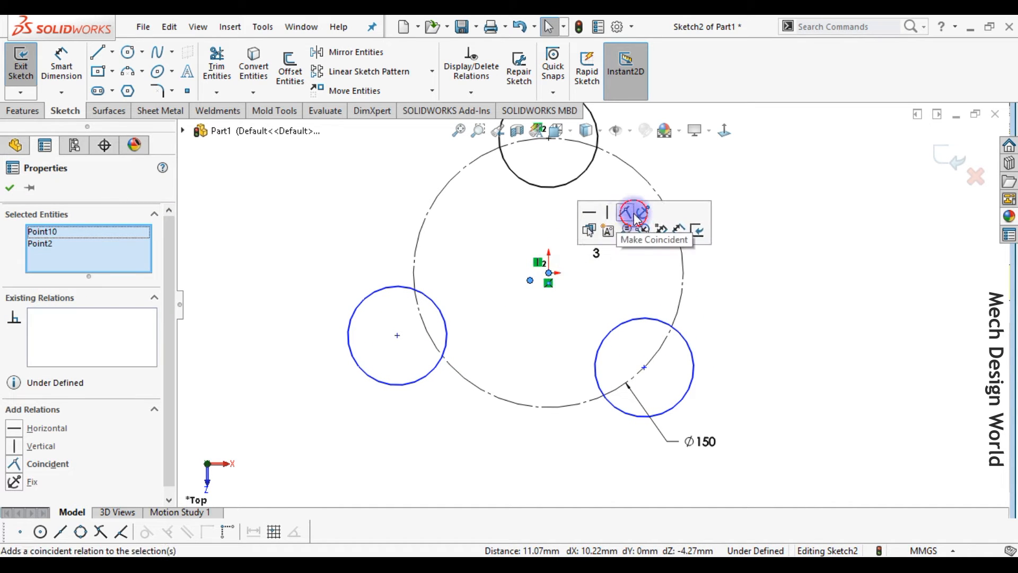
pyautogui.click(627, 213)
pyautogui.click(764, 235)
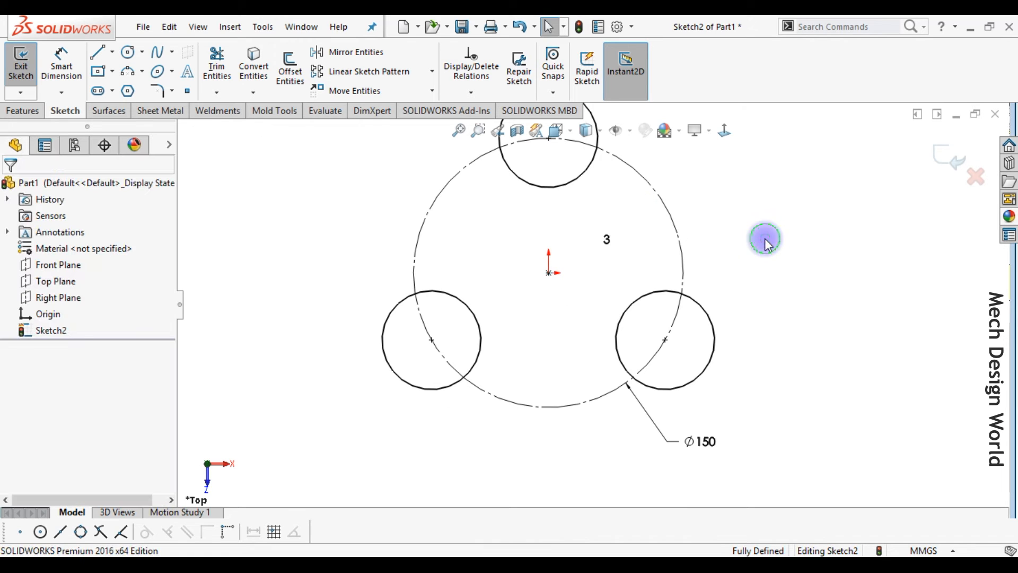
# Step: Sketch a line tangent to the outer sides of the lower-left and upper circles
pyautogui.press('f')
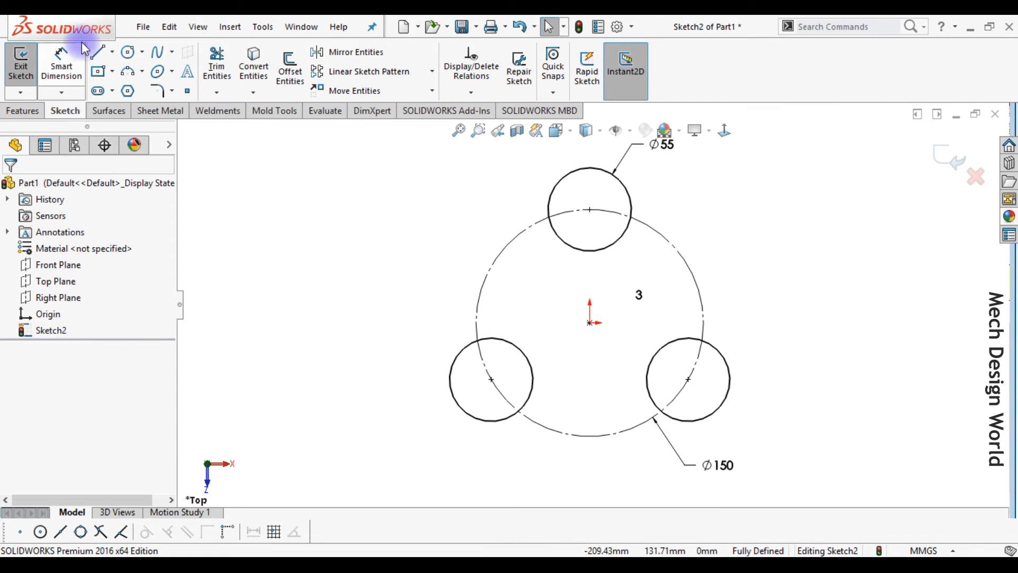
pyautogui.click(98, 52)
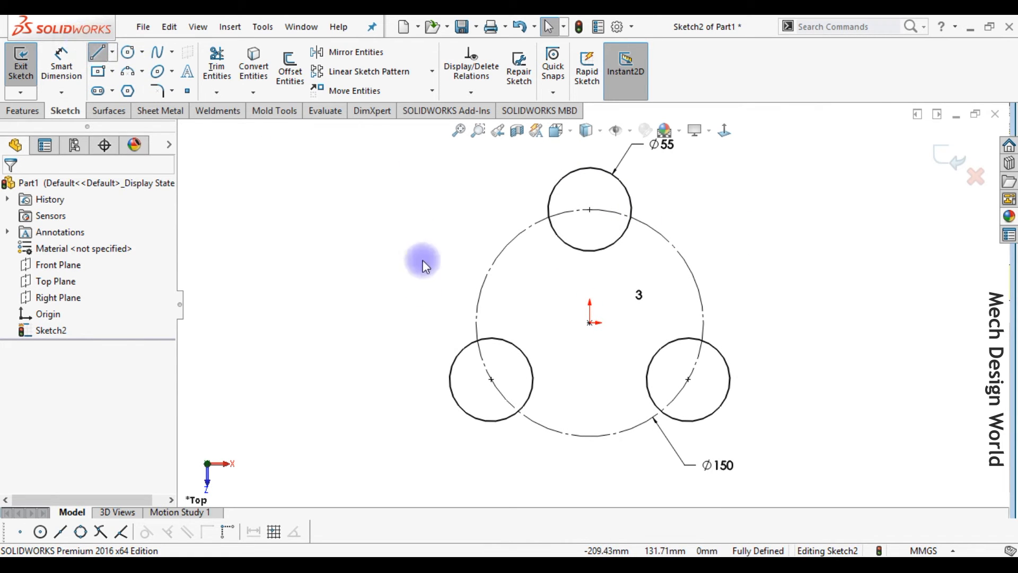
pyautogui.click(458, 355)
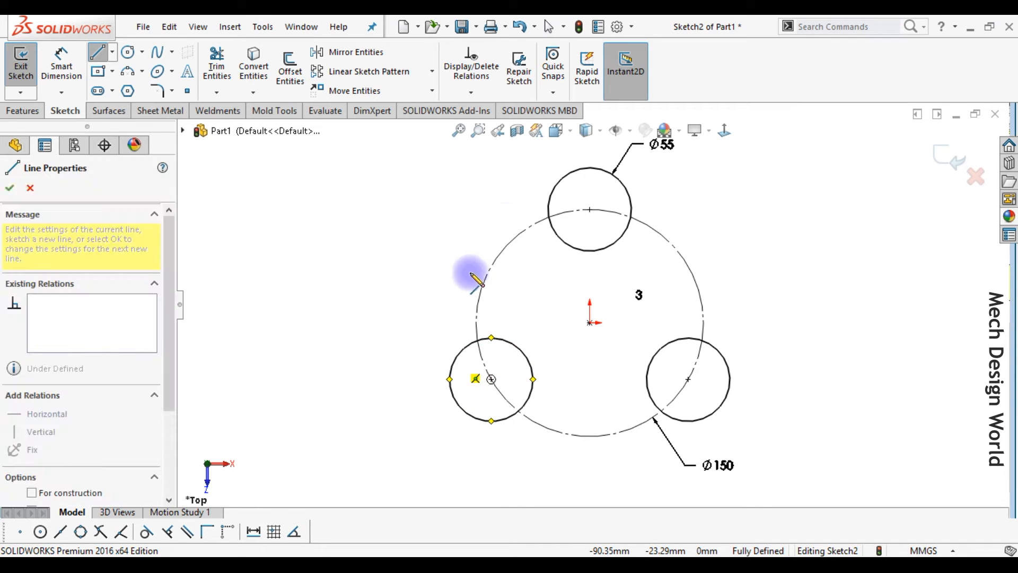
pyautogui.click(553, 188)
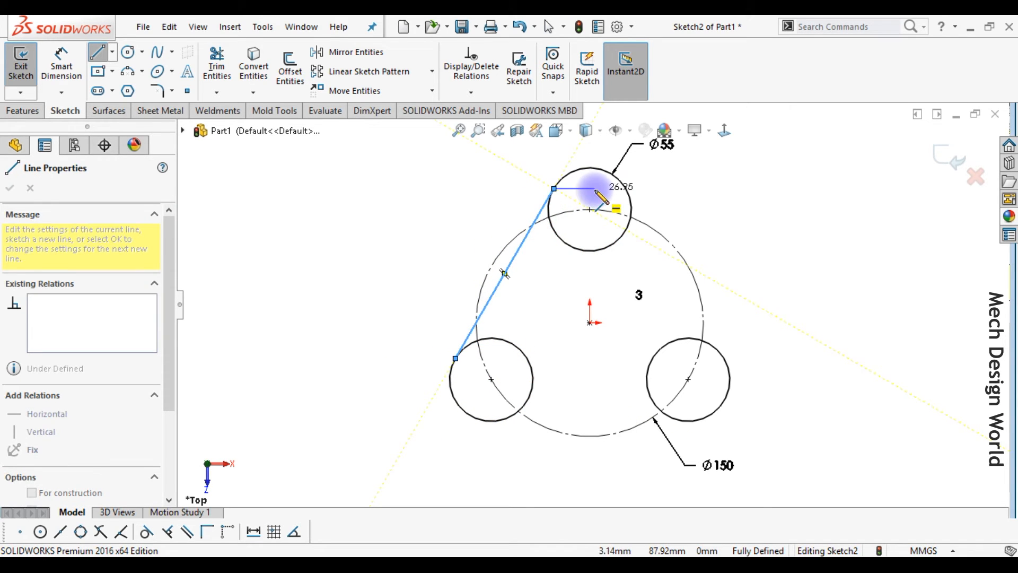
pyautogui.press('Escape')
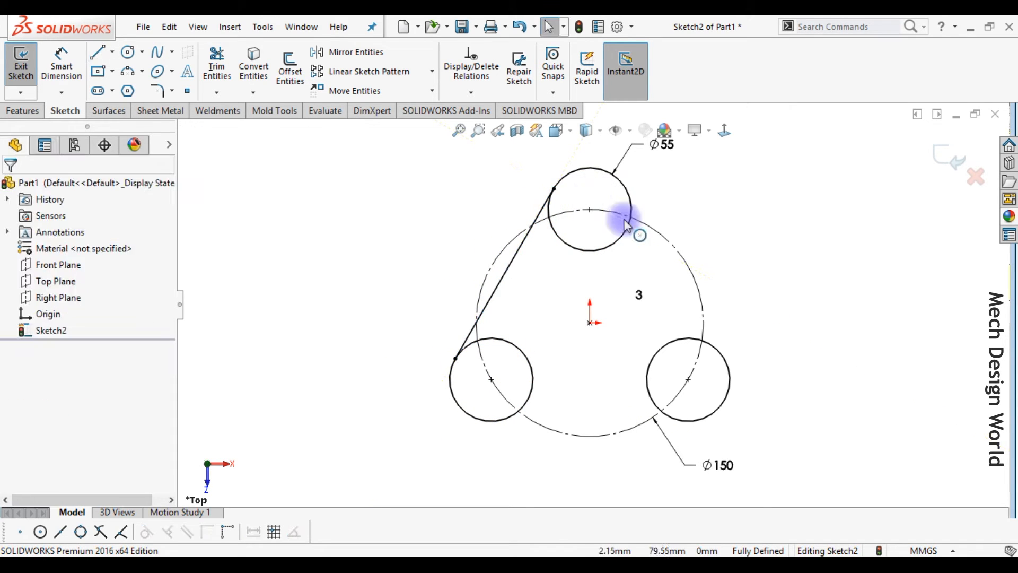
# Step: Circular-pattern the tangent line around the origin with 3 equally spaced instances over 360 degrees
pyautogui.click(432, 71)
pyautogui.click(392, 107)
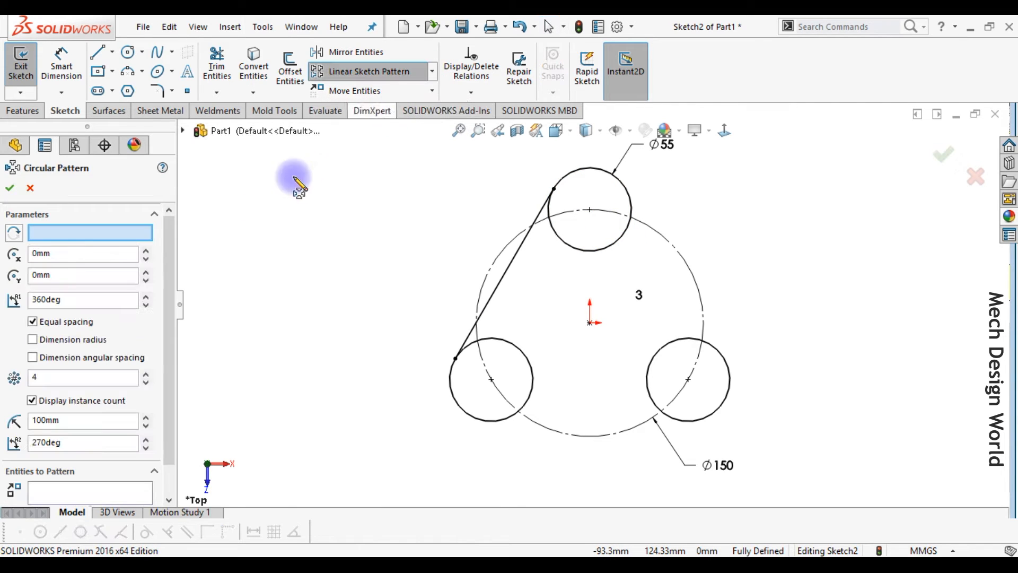
pyautogui.click(139, 491)
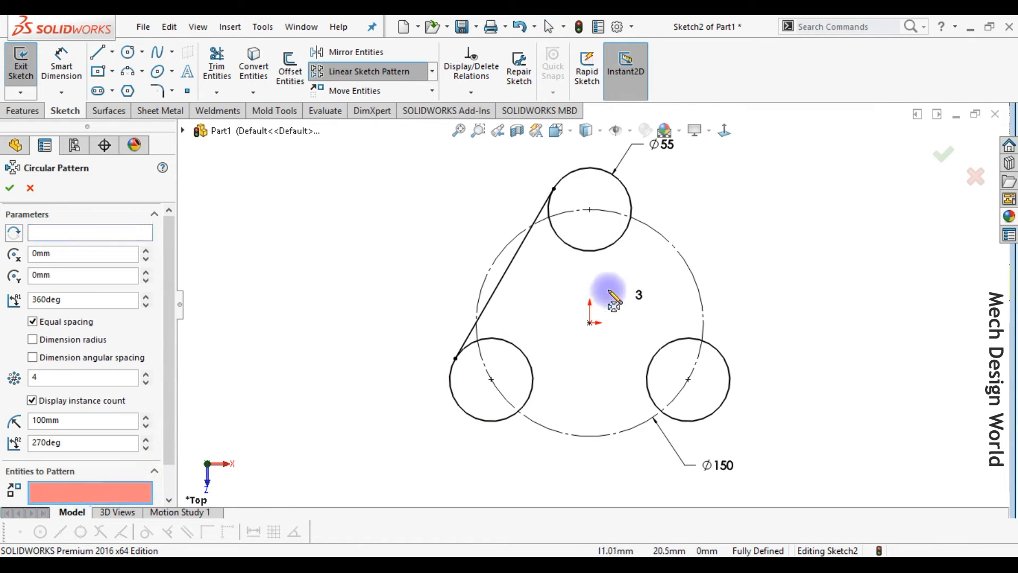
pyautogui.click(515, 255)
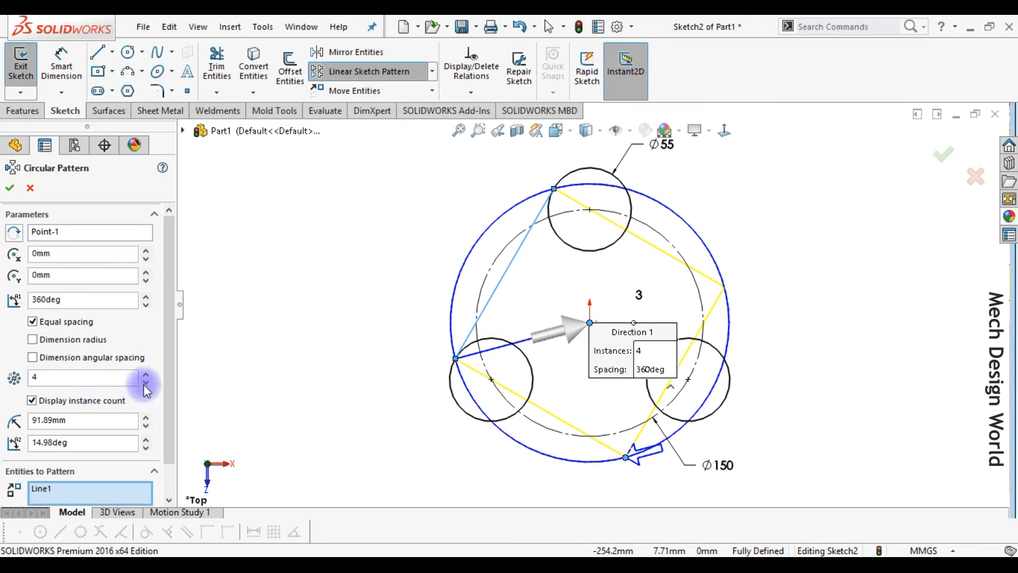
pyautogui.click(9, 187)
pyautogui.click(813, 372)
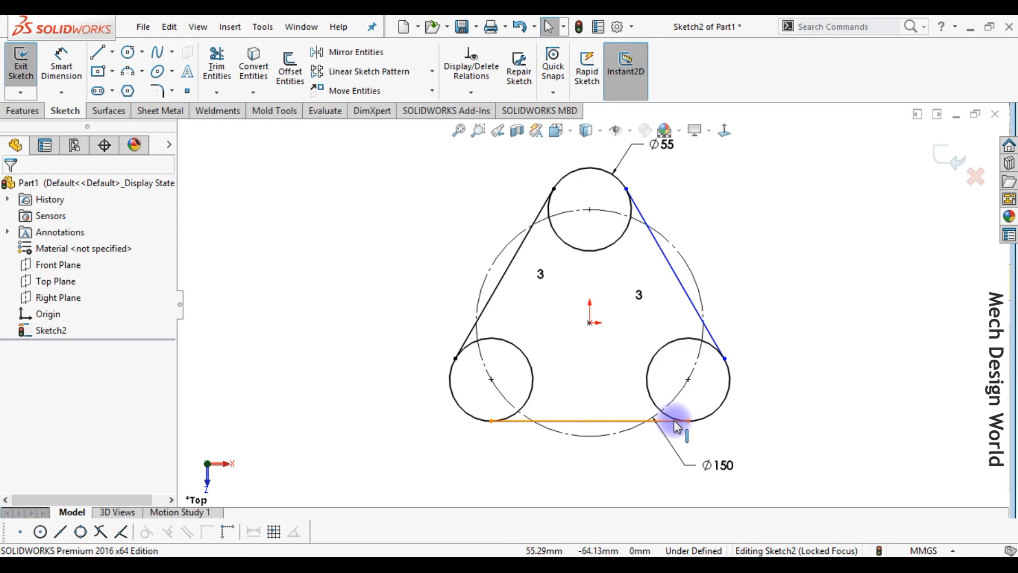
# Step: Pull the lower patterned line away to expose the line pattern's centre point, and make that point coincident with the origin
pyautogui.moveTo(689, 421); pyautogui.dragTo(688, 449)
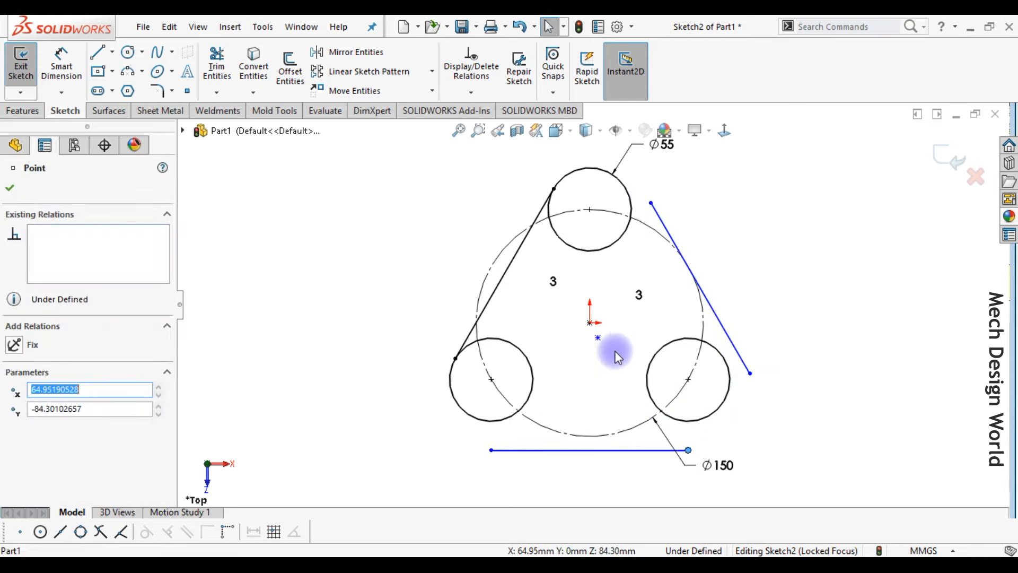
pyautogui.moveTo(598, 337); pyautogui.dragTo(590, 322)
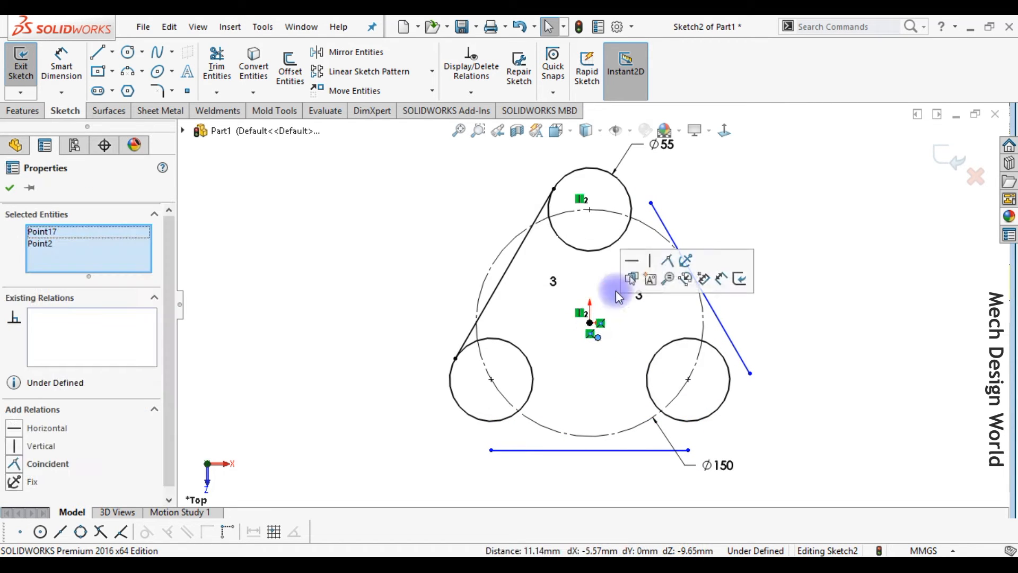
pyautogui.click(664, 264)
pyautogui.click(882, 287)
# Step: Trim away the inner arcs of the three circles to leave a rounded triangular outline, and exit the sketch
pyautogui.moveTo(845, 314); pyautogui.dragTo(799, 354, button='right')
pyautogui.scroll(-3, 682, 413)
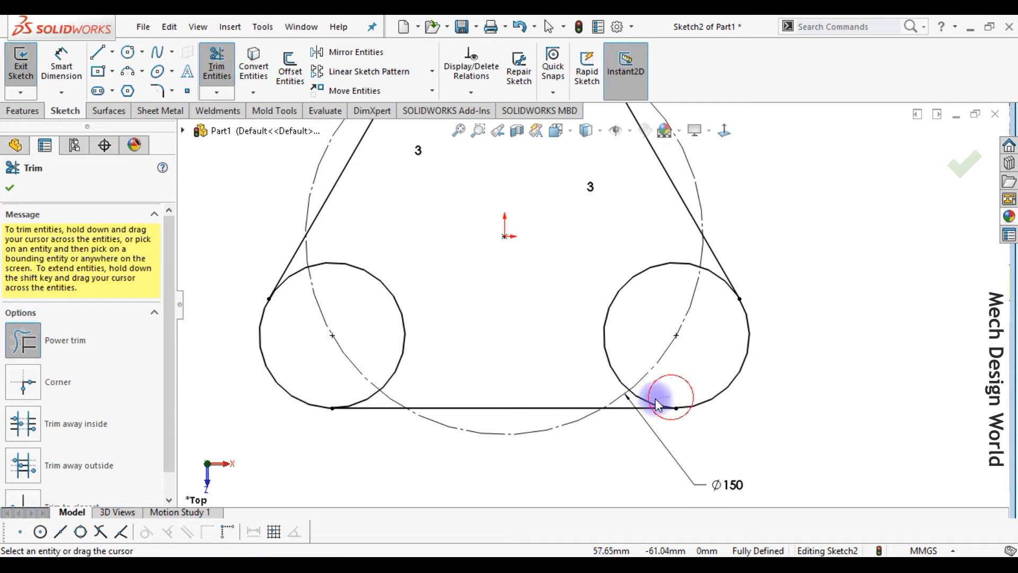
pyautogui.moveTo(645, 406)
pyautogui.mouseDown()
pyautogui.moveTo(657, 380)
pyautogui.moveTo(618, 357)
pyautogui.moveTo(721, 312)
pyautogui.moveTo(625, 281)
pyautogui.moveTo(387, 405)
pyautogui.moveTo(356, 396)
pyautogui.moveTo(394, 375)
pyautogui.moveTo(387, 345)
pyautogui.moveTo(296, 291)
pyautogui.moveTo(301, 268)
pyautogui.mouseUp()
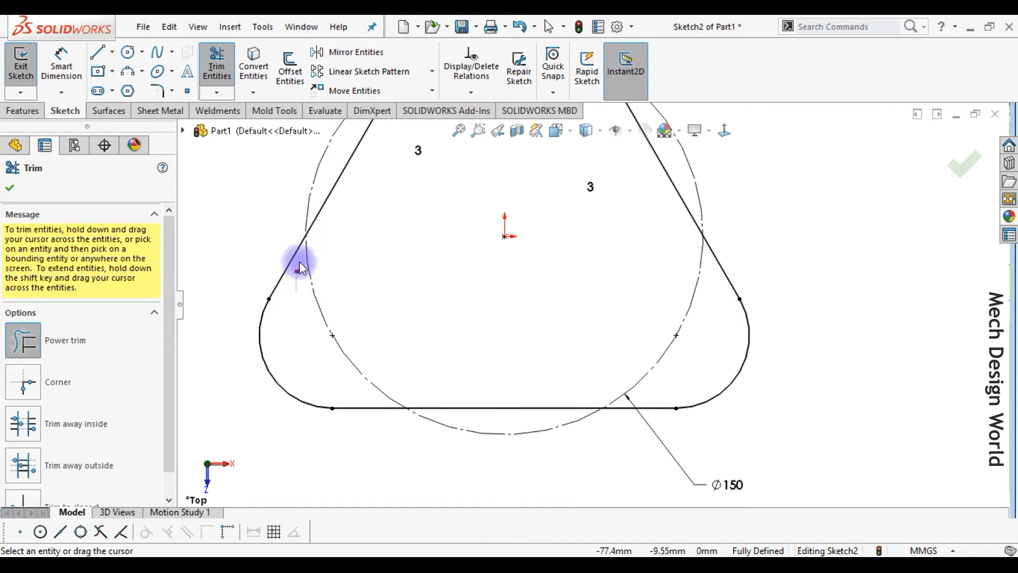
pyautogui.keyDown('ctrl'); pyautogui.moveTo(593, 212); pyautogui.dragTo(598, 456, button='middle'); pyautogui.keyUp('ctrl')
pyautogui.moveTo(482, 320)
pyautogui.mouseDown()
pyautogui.moveTo(432, 269)
pyautogui.moveTo(443, 268)
pyautogui.moveTo(435, 280)
pyautogui.mouseUp()
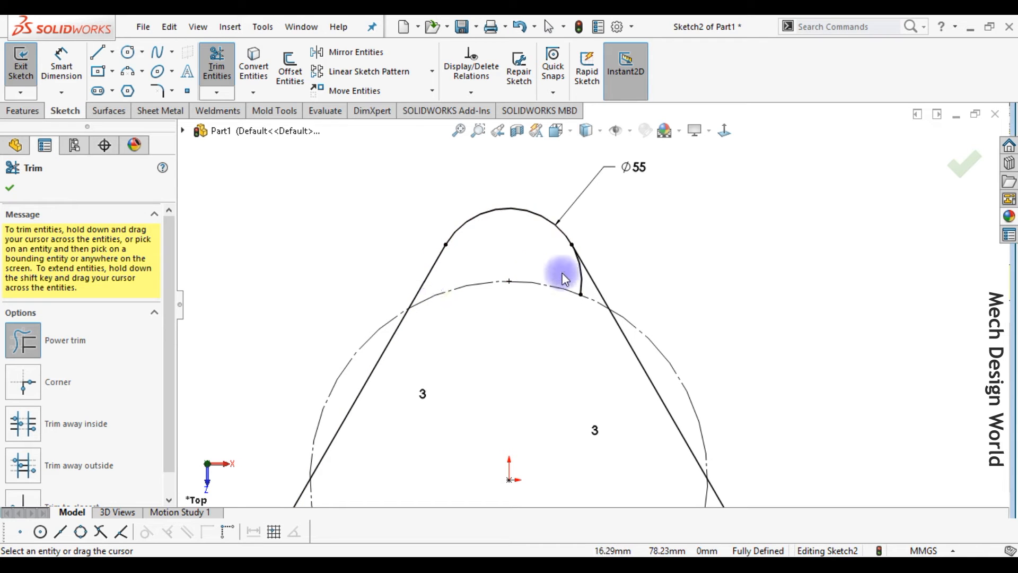
pyautogui.press('Escape')
pyautogui.press('f')
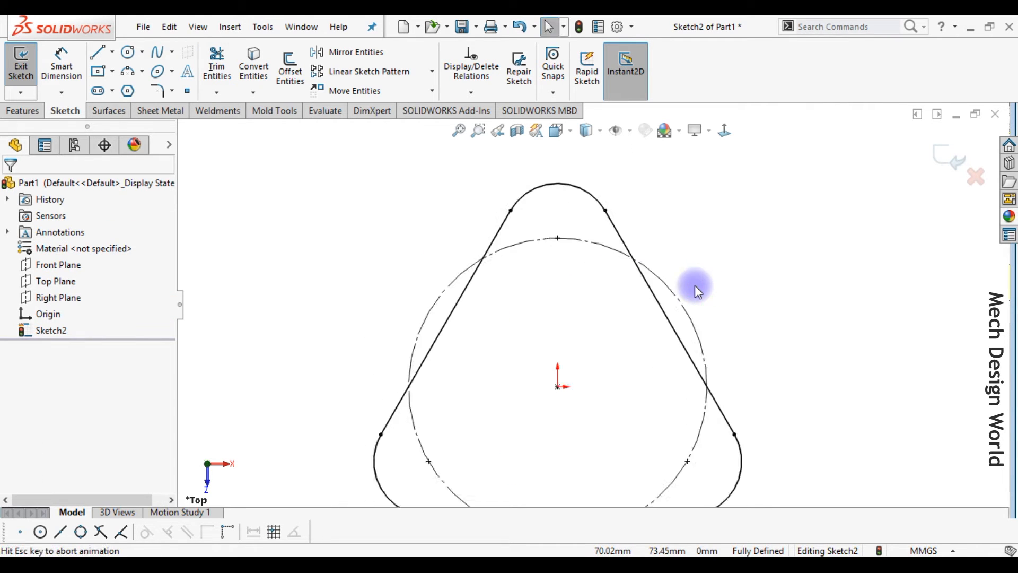
pyautogui.click(954, 154)
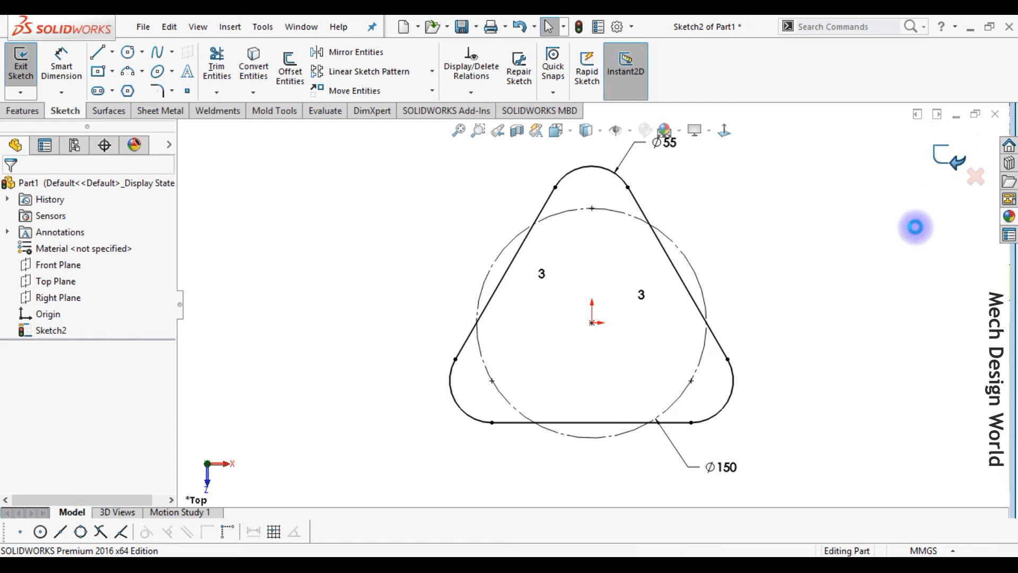
# Step: Extrude the rounded triangle sketch 20 mm blind in the reversed, downward direction
pyautogui.hotkey('ctrl', '7')
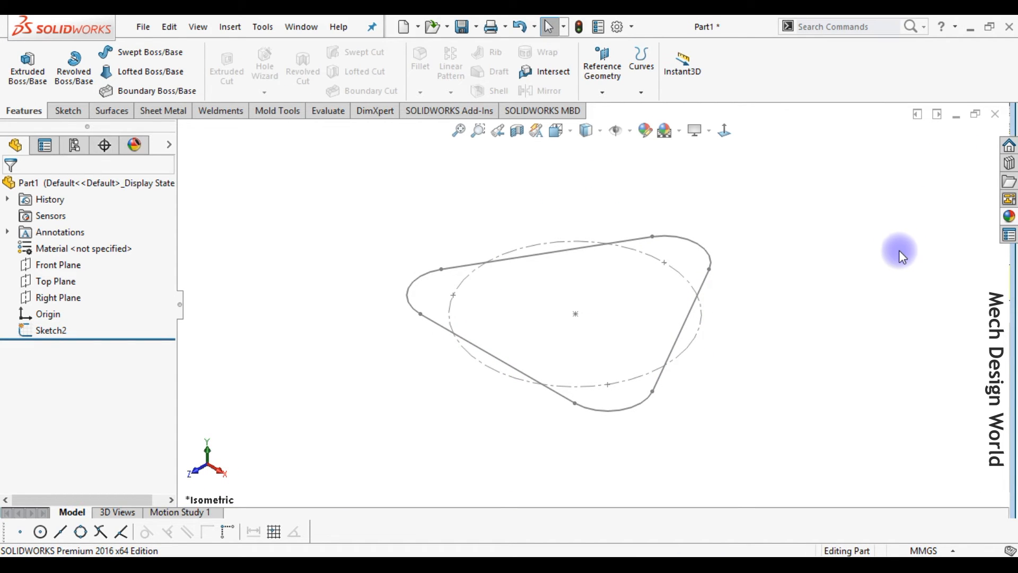
pyautogui.click(5, 76)
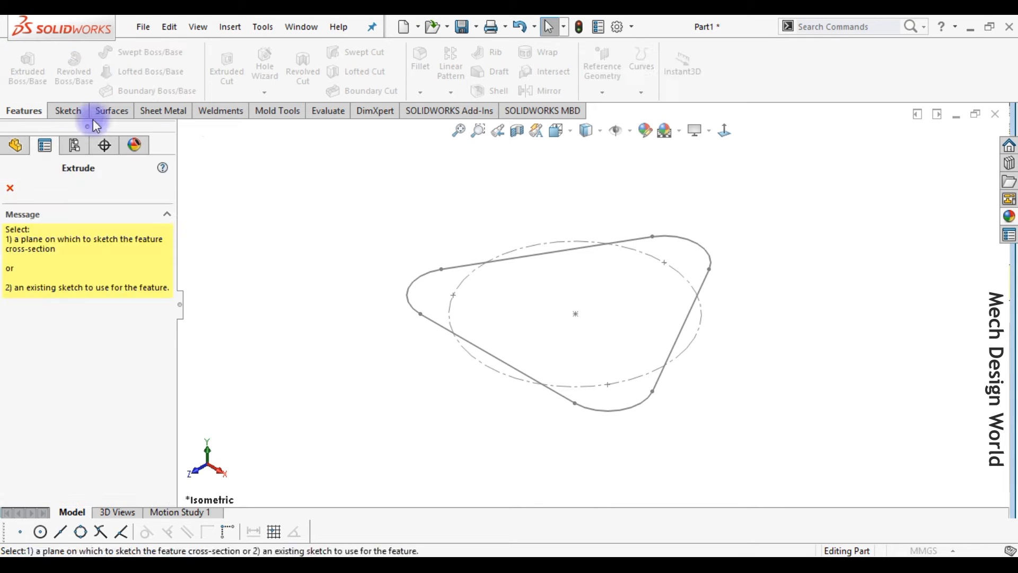
pyautogui.click(453, 353)
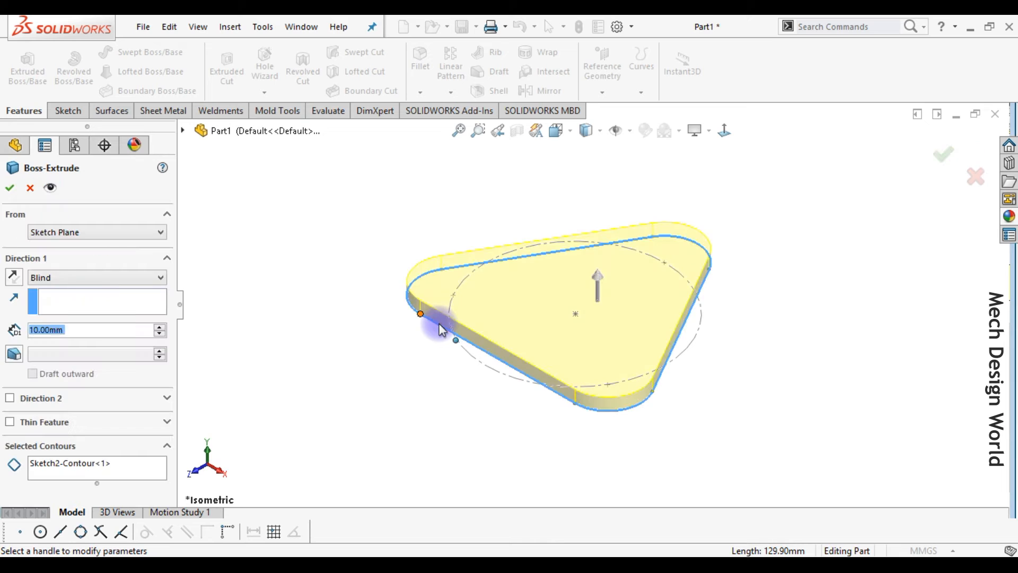
pyautogui.click(10, 277)
pyautogui.click(80, 334)
pyautogui.write('20')
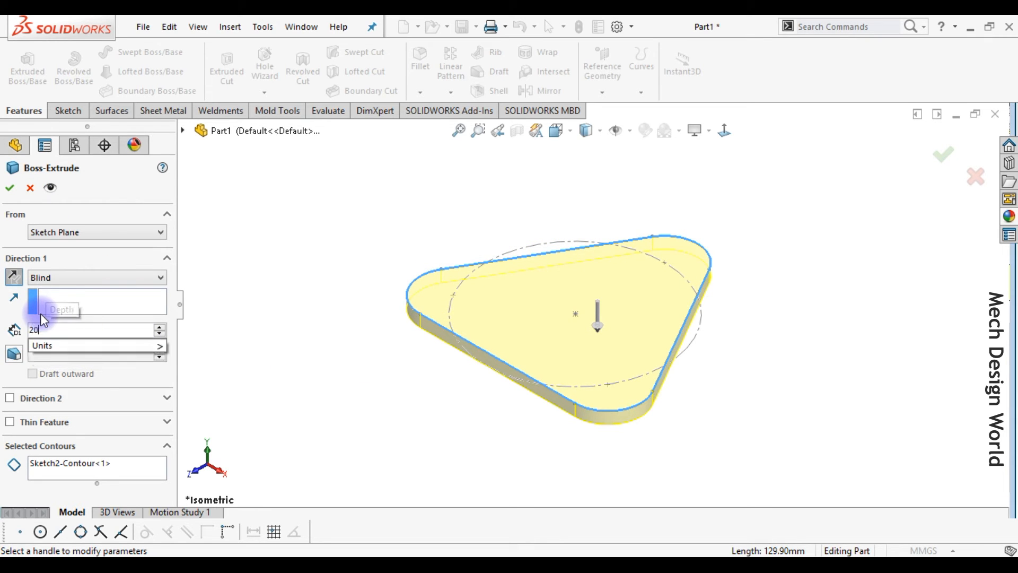
pyautogui.press('Return')
pyautogui.click(9, 187)
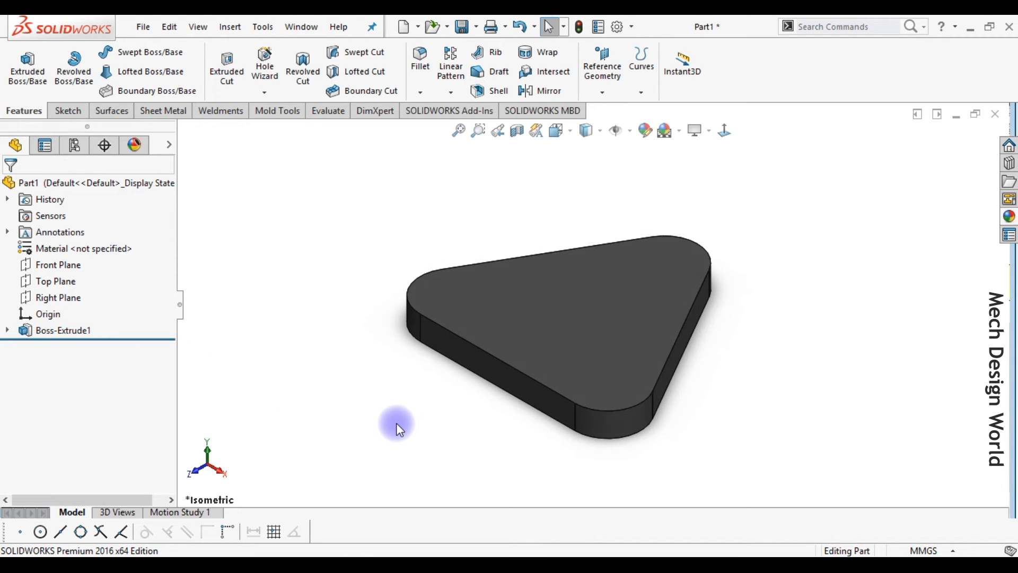
# Step: Start a sketch on the Top Plane and draw three circles centred on the plate's rounded corners
pyautogui.click(58, 281)
pyautogui.click(73, 261)
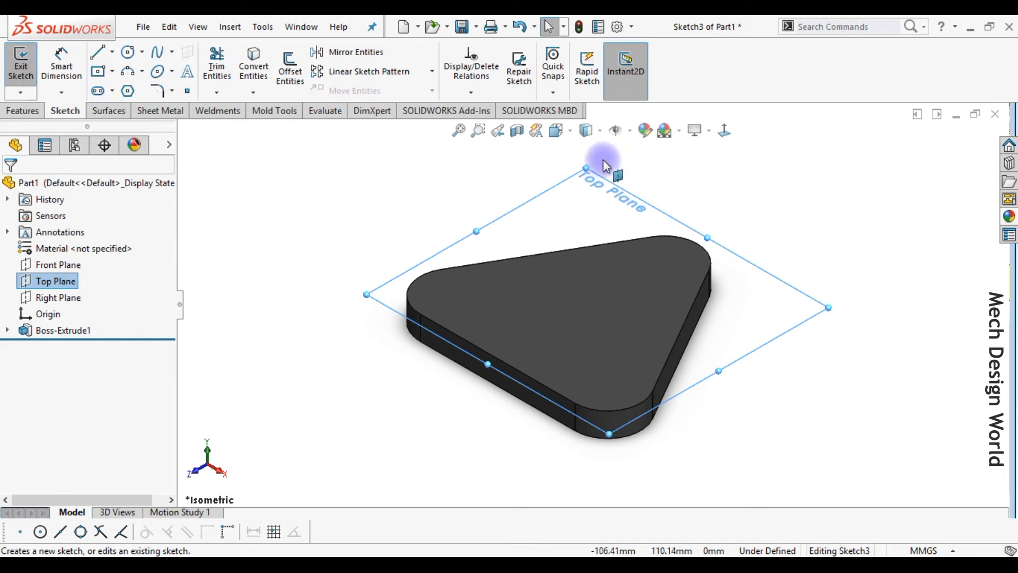
pyautogui.click(723, 136)
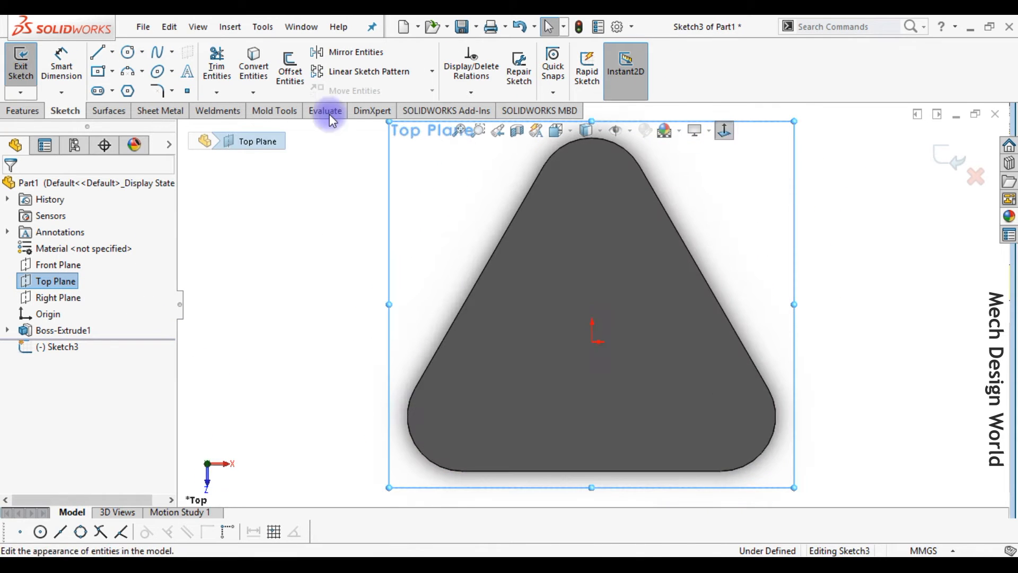
pyautogui.click(127, 52)
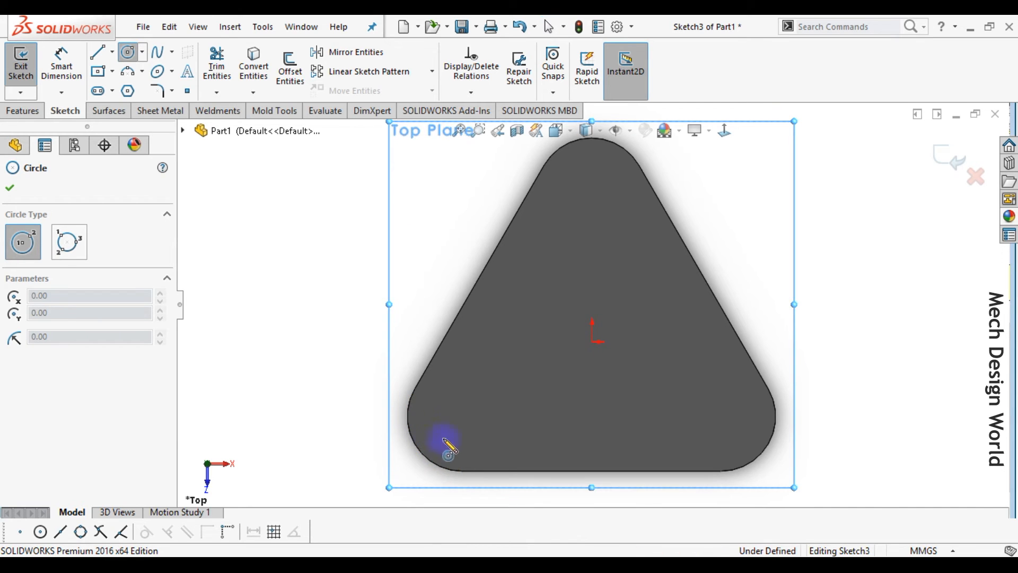
pyautogui.click(463, 417)
pyautogui.click(481, 433)
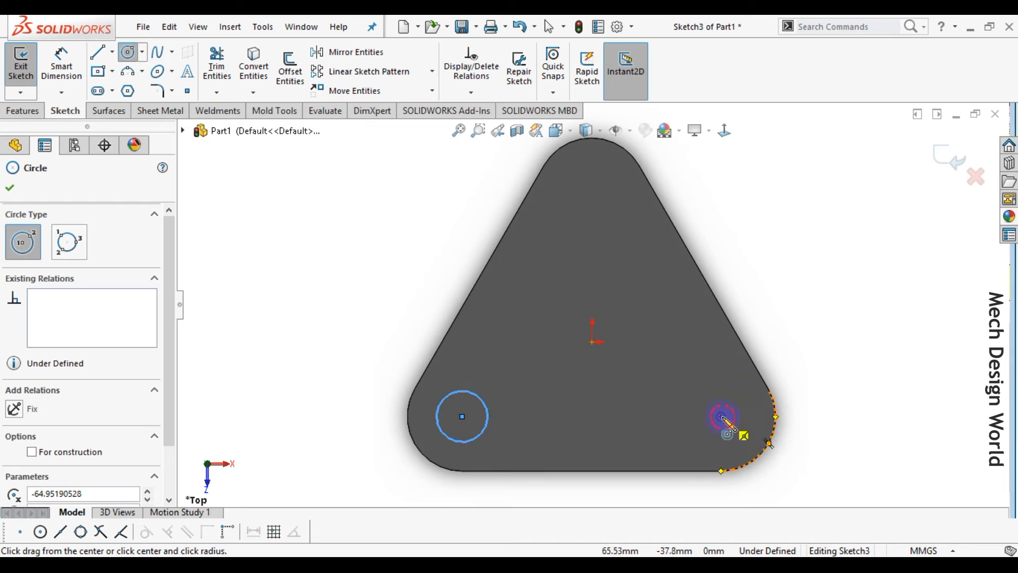
pyautogui.click(722, 417)
pyautogui.click(738, 438)
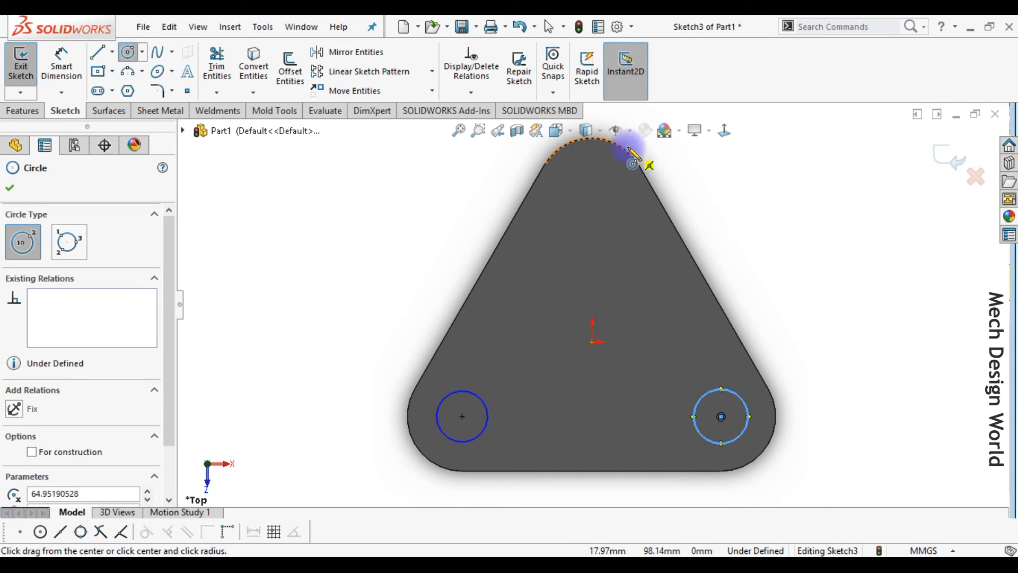
pyautogui.click(593, 193)
pyautogui.click(614, 216)
pyautogui.press('Escape')
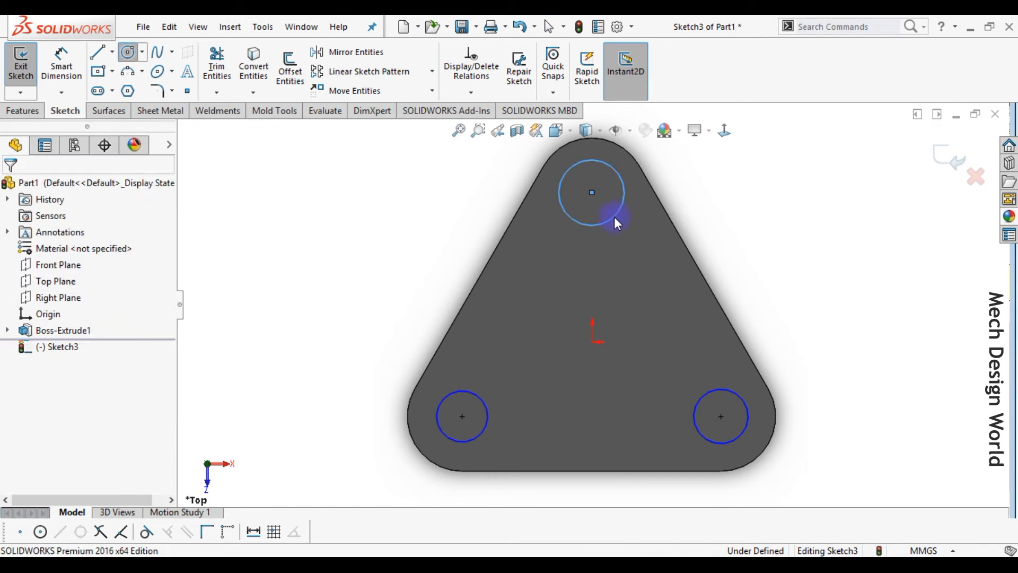
# Step: Apply an Equal relation to the three corner circles
pyautogui.scroll(2, 583, 297)
pyautogui.moveTo(376, 161); pyautogui.dragTo(770, 440)
pyautogui.click(15, 464)
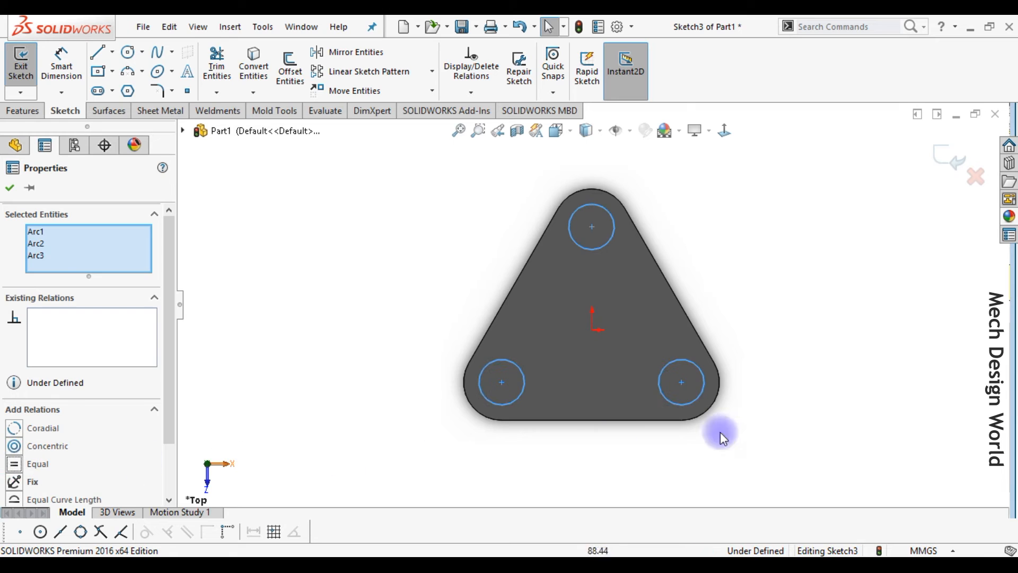
pyautogui.click(732, 439)
# Step: Dimension the lower-right corner circle to a diameter of 50 mm
pyautogui.moveTo(727, 415); pyautogui.dragTo(736, 347, button='right')
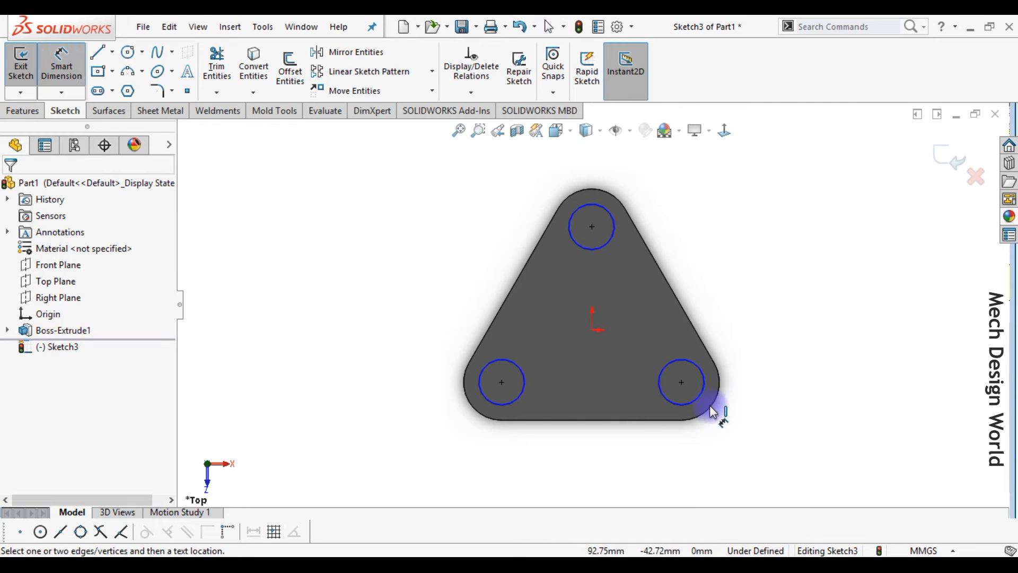
pyautogui.click(701, 396)
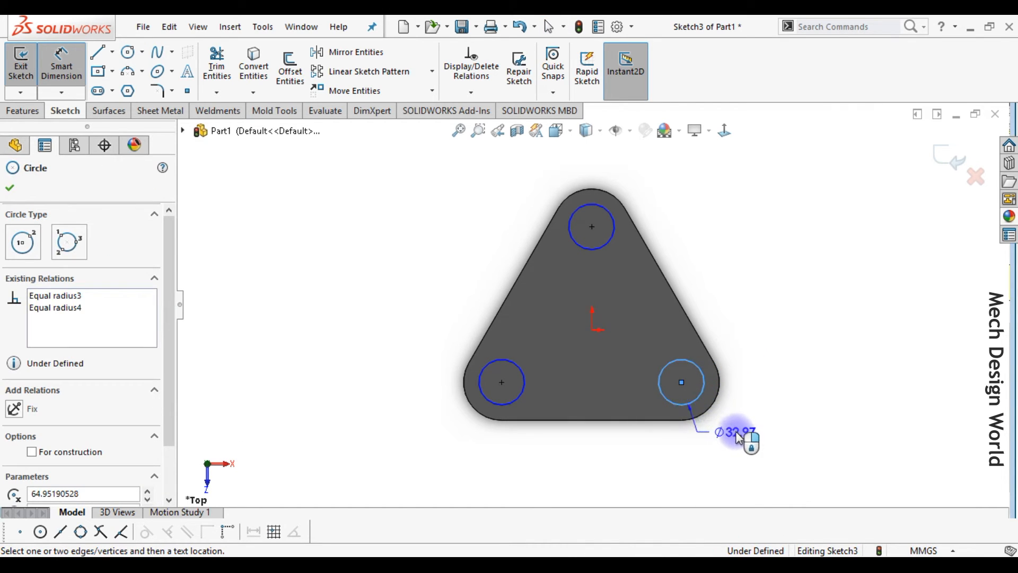
pyautogui.click(736, 431)
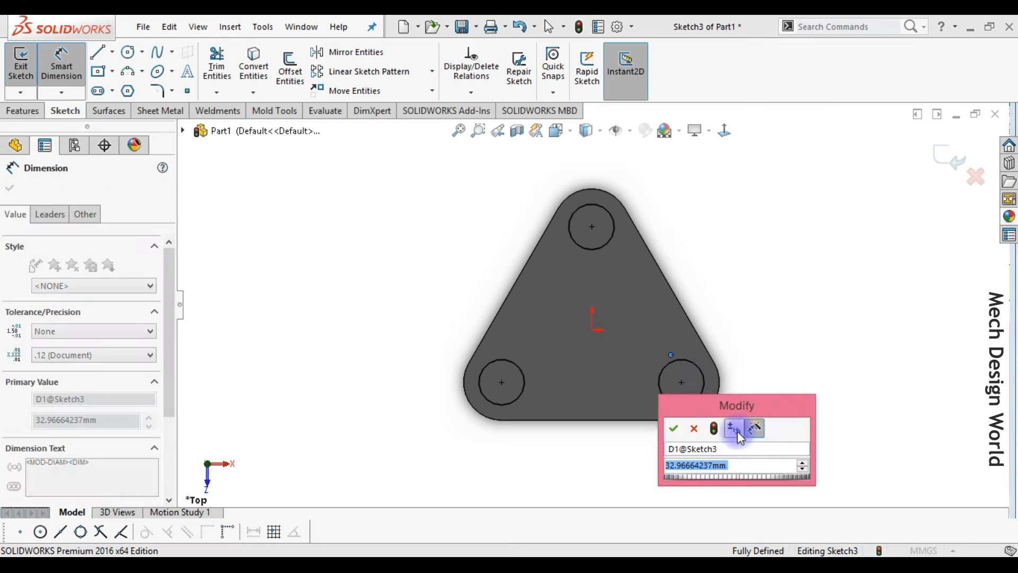
pyautogui.press('Return')
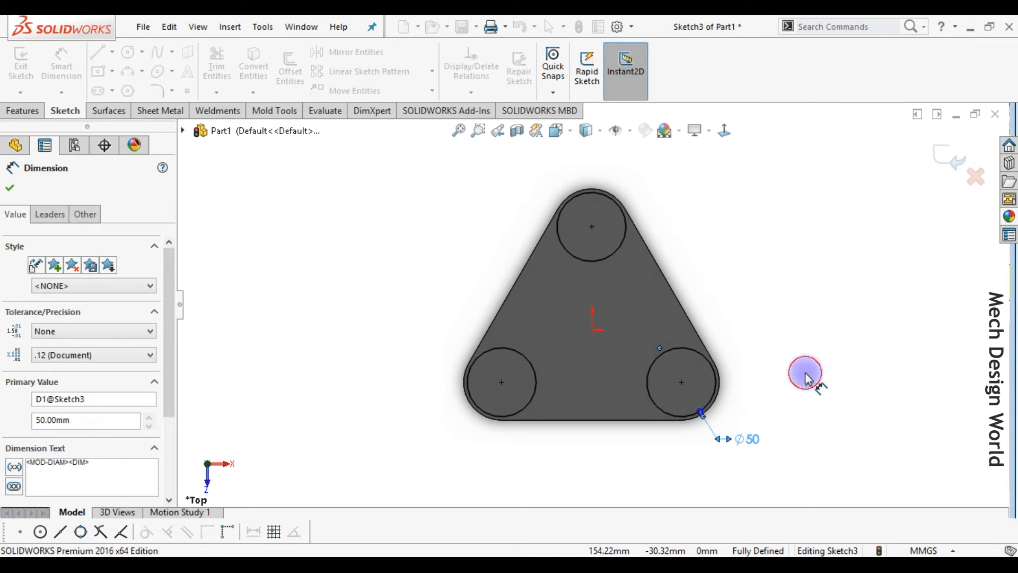
pyautogui.click(807, 368)
pyautogui.press('f')
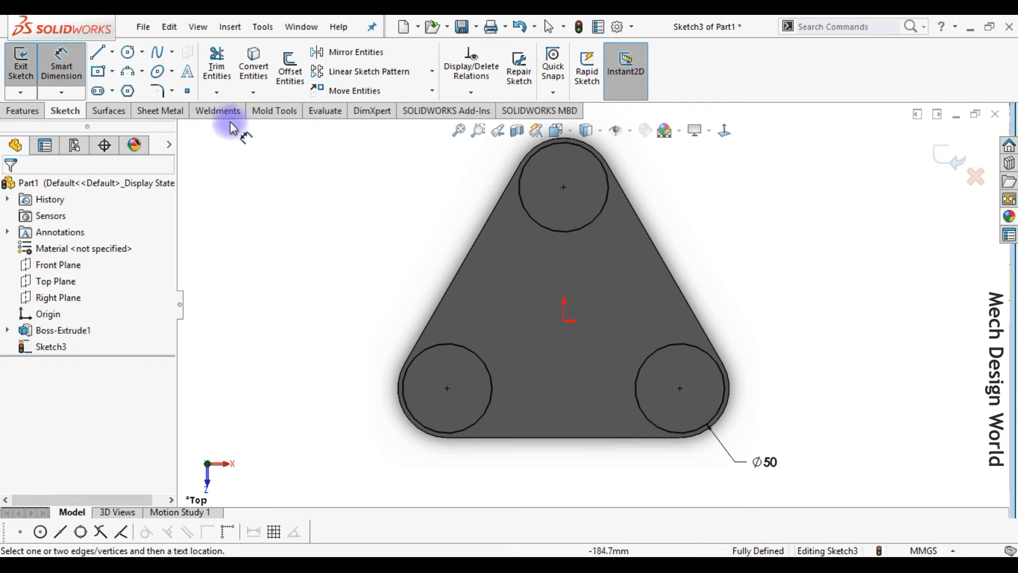
# Step: Sketch a three-point arc of about 103 mm radius, bulging upward between the two lower corner circles
pyautogui.click(478, 422)
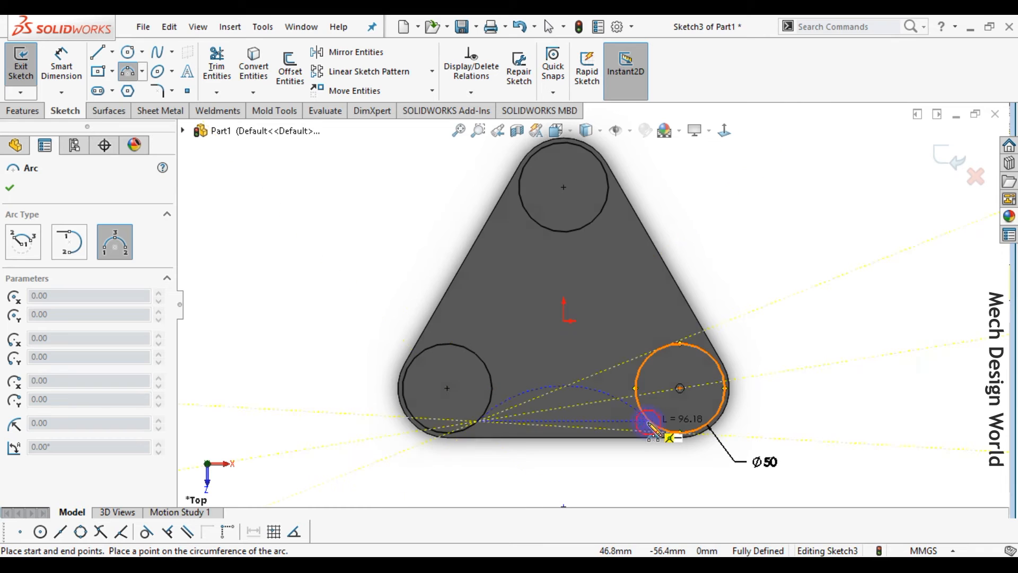
pyautogui.click(648, 422)
pyautogui.click(596, 408)
pyautogui.press('Escape')
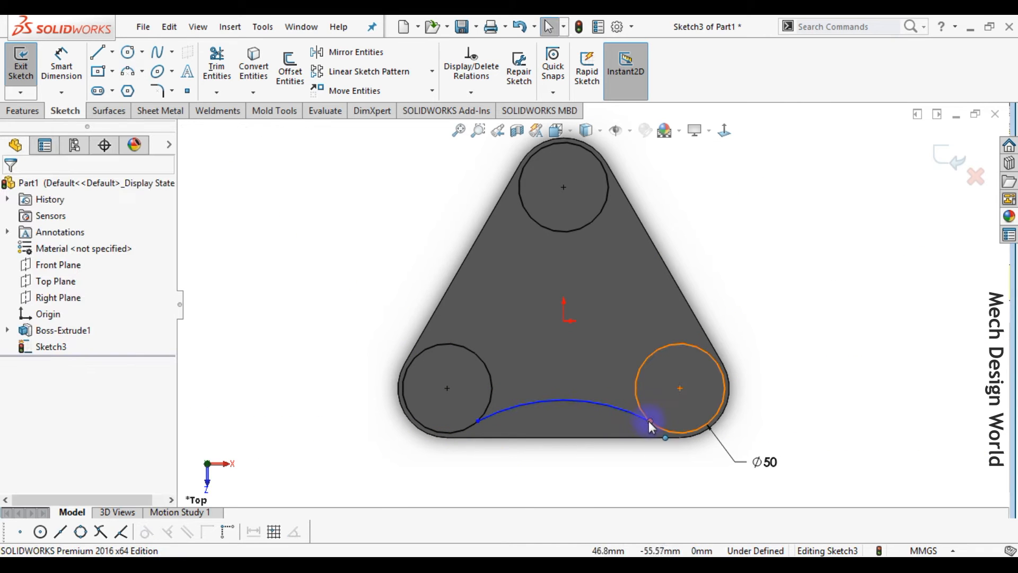
# Step: Make the arc tangent to both the lower-right and lower-left corner circles
pyautogui.click(643, 418)
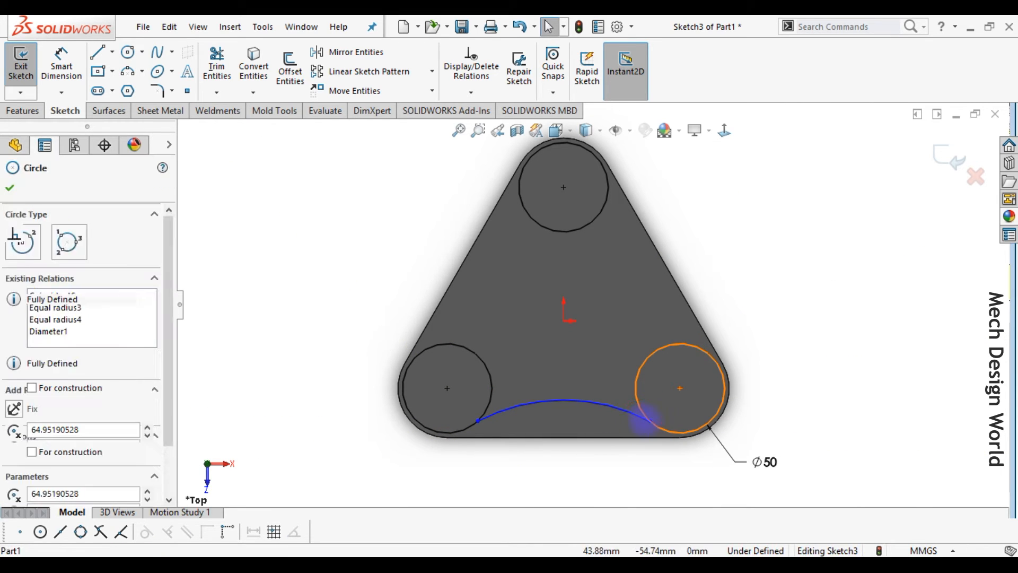
pyautogui.click(634, 417)
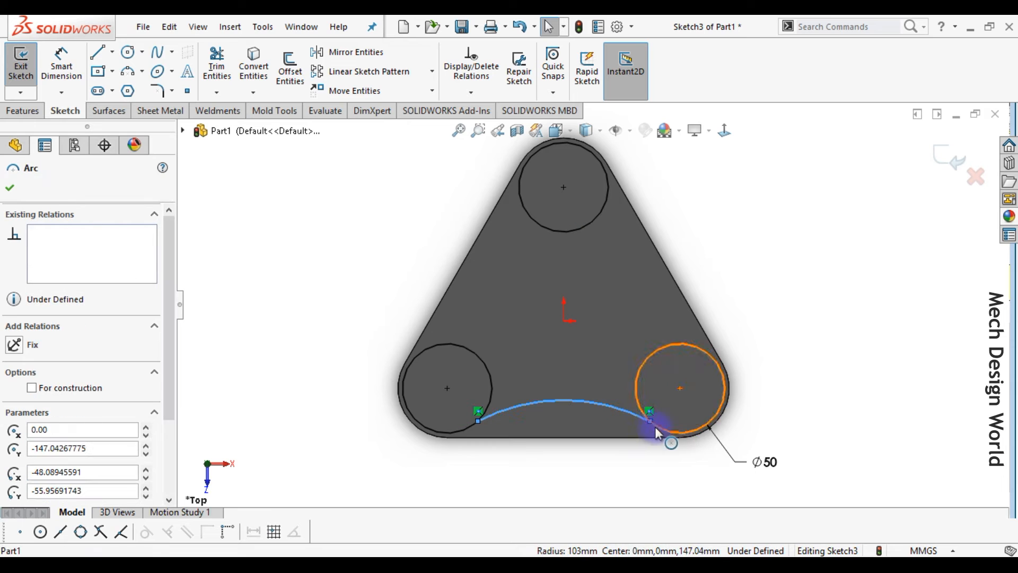
pyautogui.keyDown('ctrl'); pyautogui.click(660, 426); pyautogui.keyUp('ctrl')
pyautogui.click(714, 364)
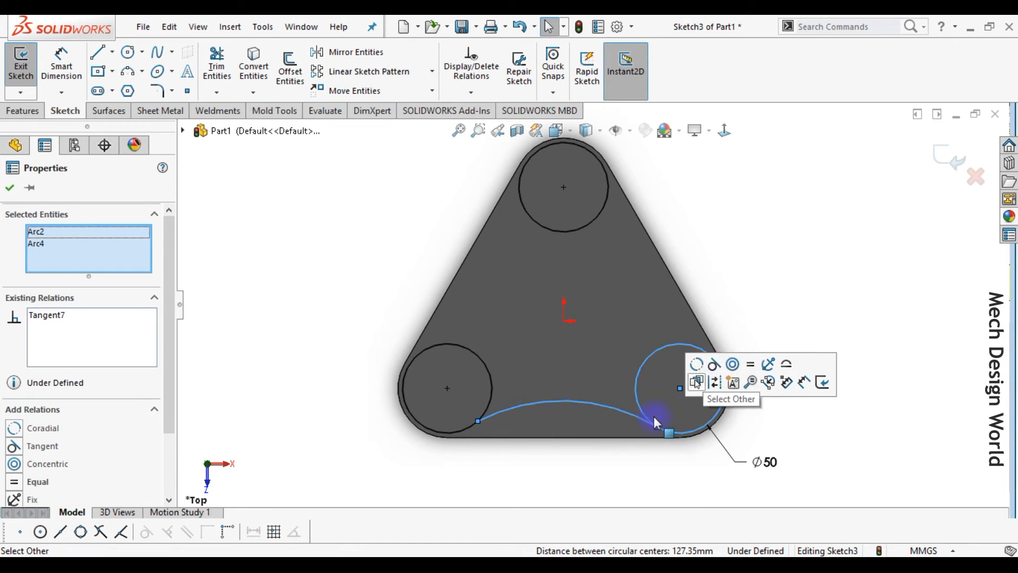
pyautogui.click(524, 446)
pyautogui.click(493, 414)
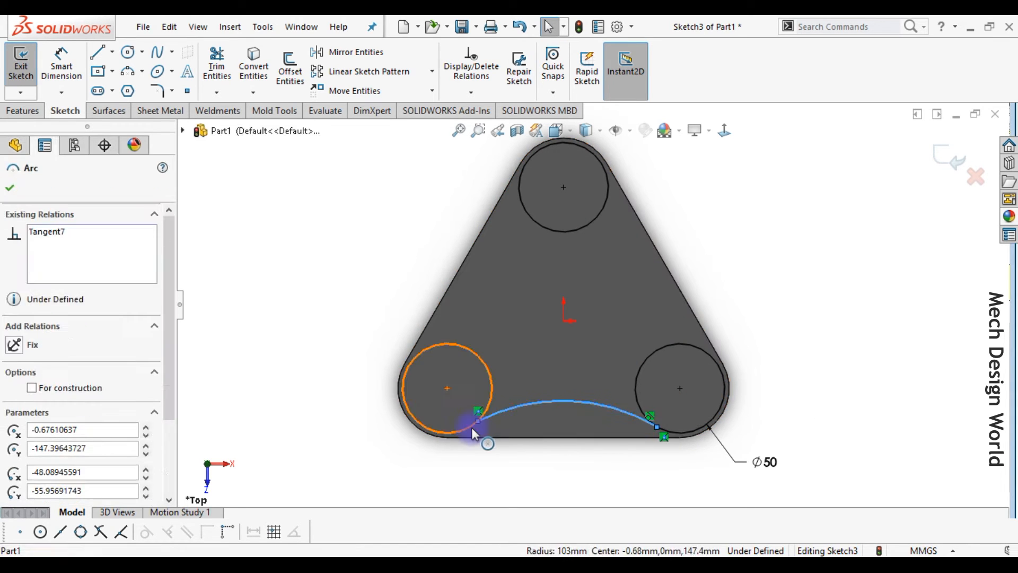
pyautogui.click(491, 406)
pyautogui.keyDown('ctrl'); pyautogui.click(495, 410); pyautogui.keyUp('ctrl')
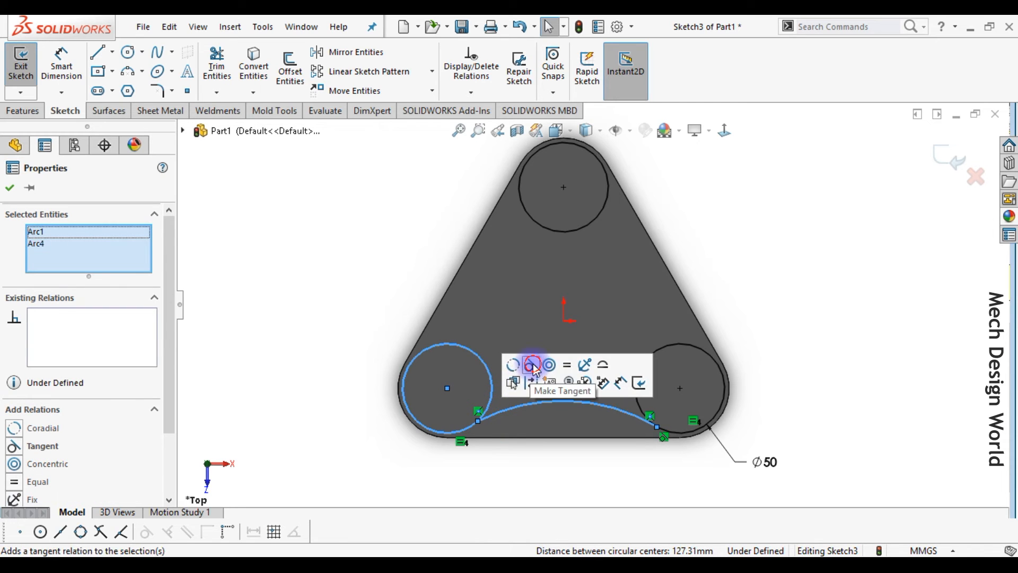
pyautogui.click(530, 364)
pyautogui.click(838, 347)
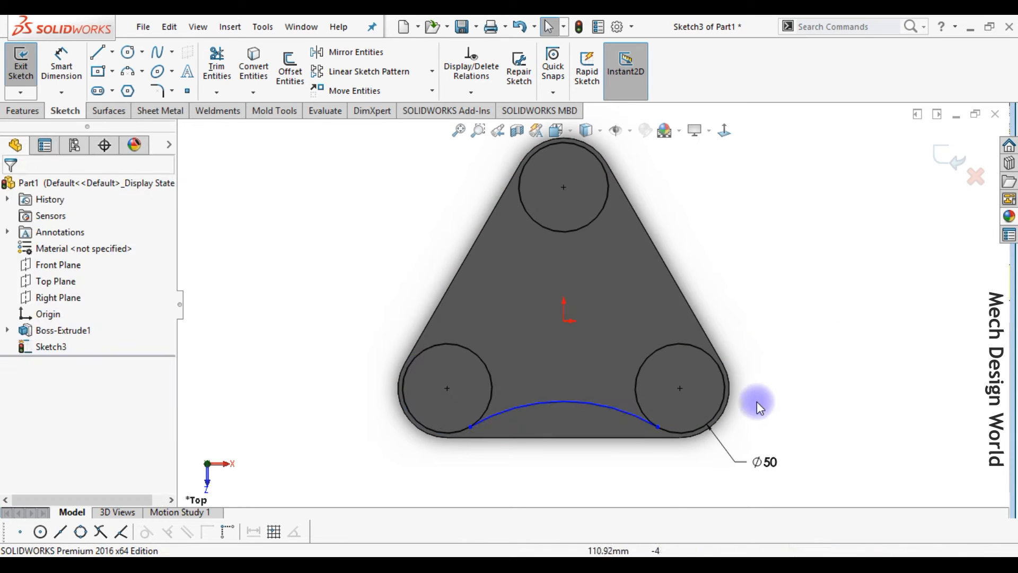
# Step: Dimension the tangent arc's radius to 175 mm
pyautogui.moveTo(615, 500); pyautogui.dragTo(626, 416, button='right')
pyautogui.click(587, 406)
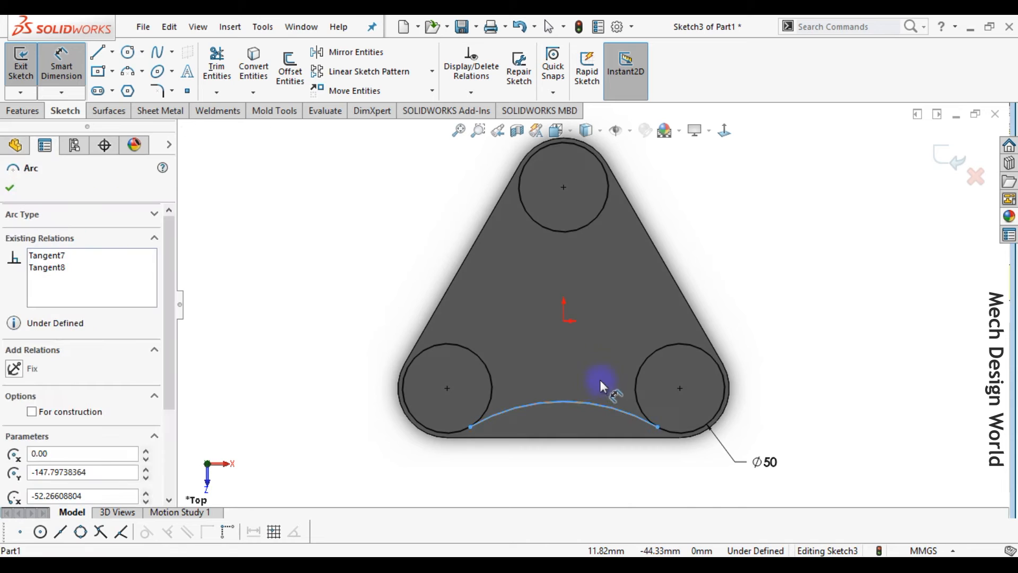
pyautogui.click(616, 377)
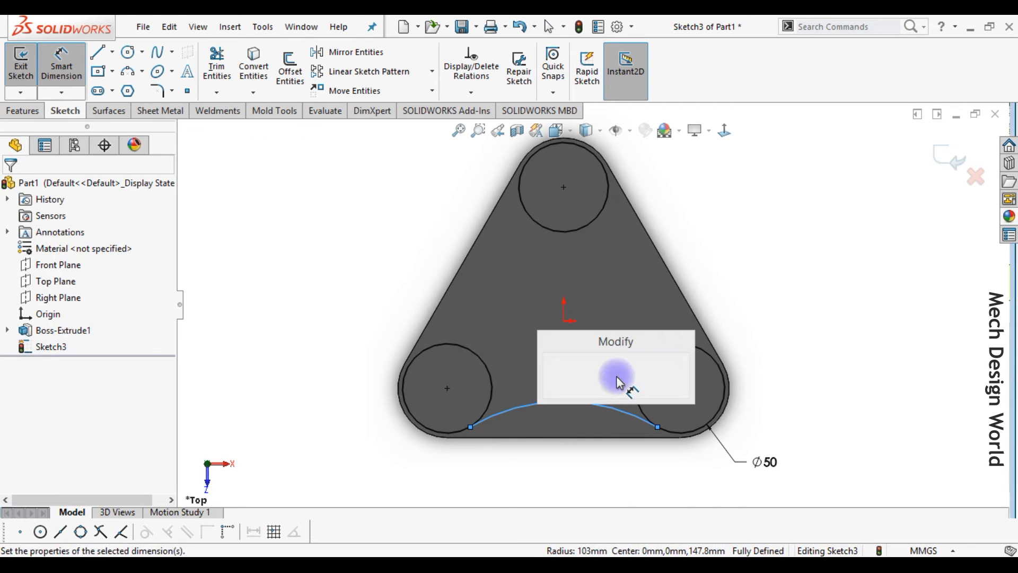
pyautogui.write('175')
pyautogui.press('Escape')
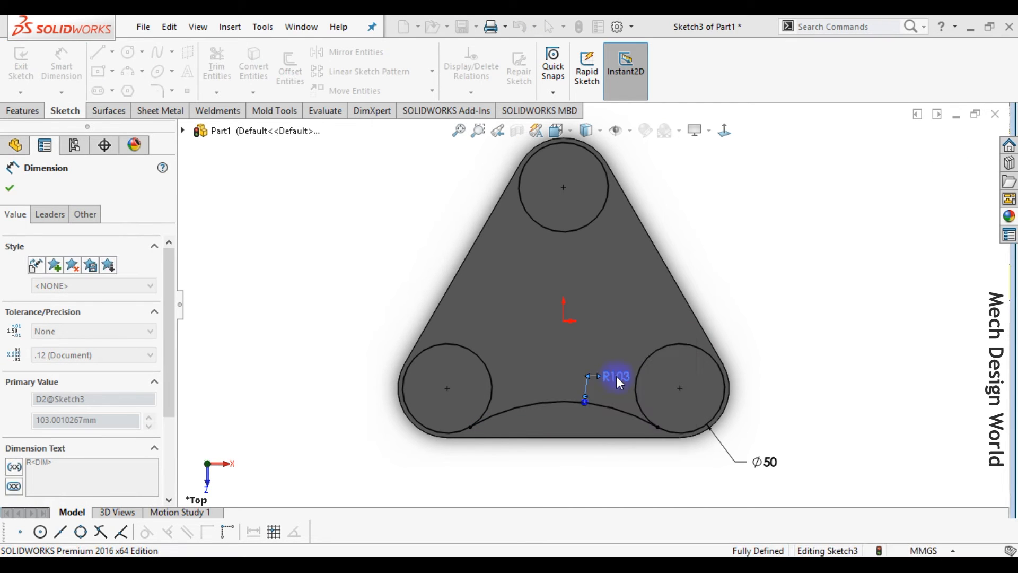
pyautogui.click(760, 239)
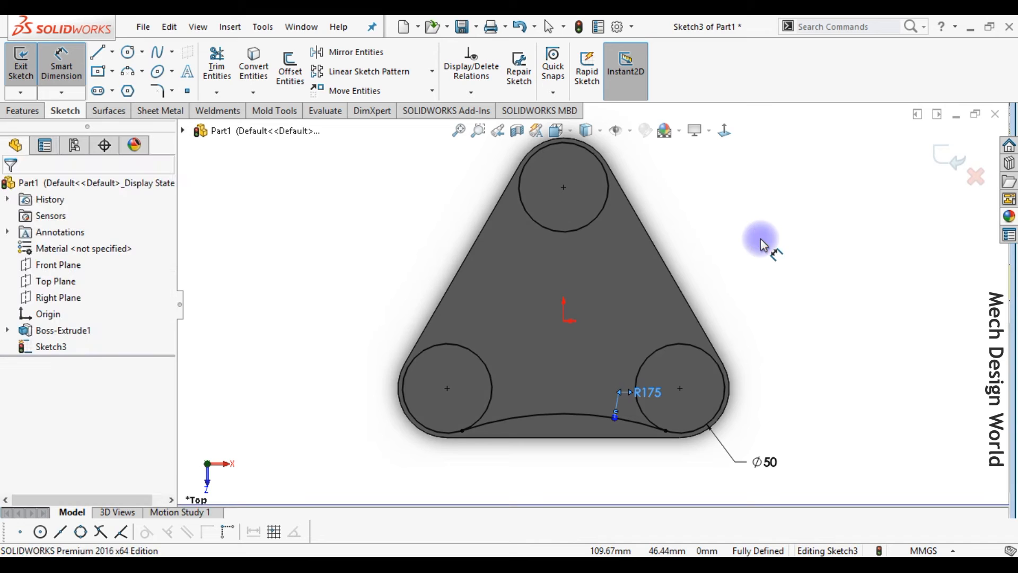
pyautogui.press('Escape')
# Step: Create a circular sketch pattern of the R175 arc with 3 equally spaced instances over 360 degrees
pyautogui.click(432, 71)
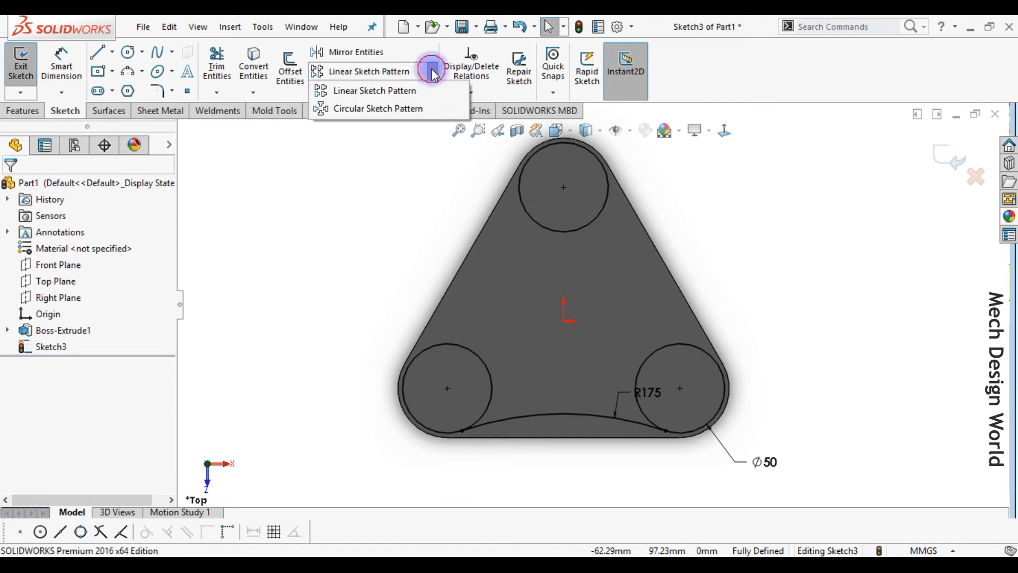
pyautogui.click(408, 108)
pyautogui.click(79, 491)
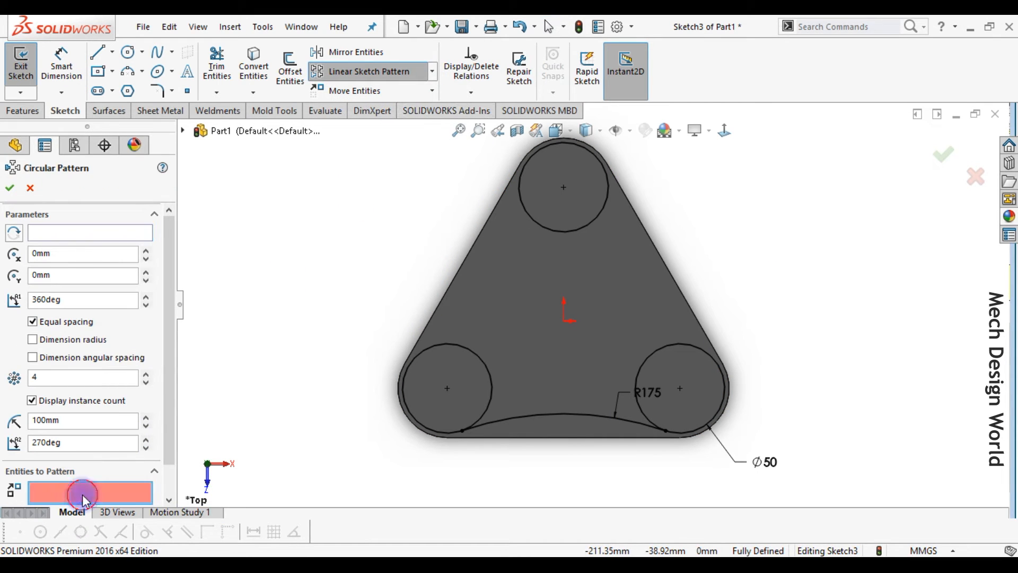
pyautogui.click(581, 417)
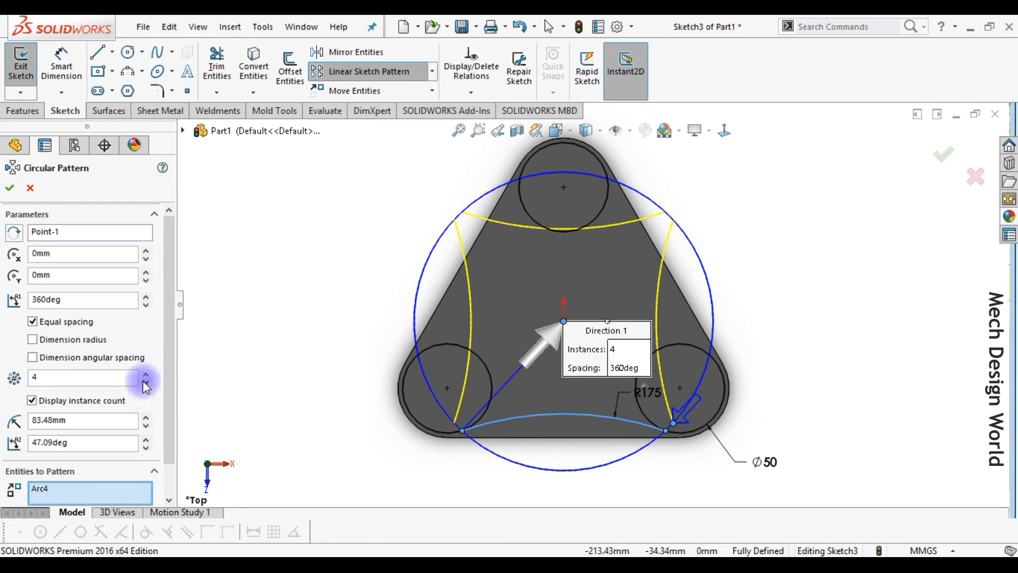
pyautogui.click(11, 189)
# Step: Make the circular pattern's centre point coincident with the sketch origin
pyautogui.moveTo(723, 354)
pyautogui.mouseDown()
pyautogui.moveTo(738, 329)
pyautogui.moveTo(579, 302)
pyautogui.moveTo(575, 291)
pyautogui.moveTo(563, 320)
pyautogui.mouseUp()
pyautogui.click(563, 320)
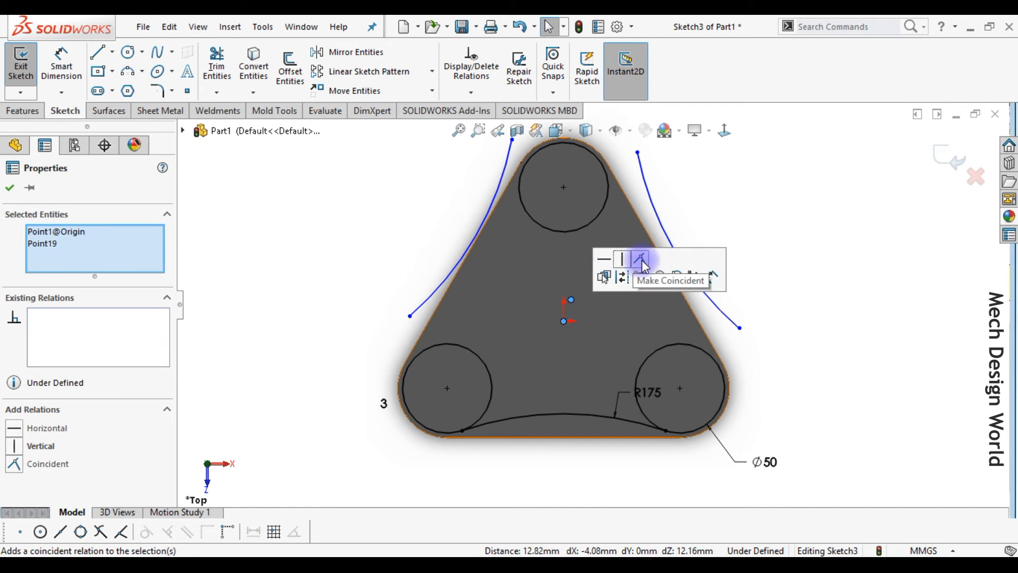
pyautogui.click(798, 264)
# Step: Trim away the inner portions of the three corner circles to leave one closed concave-sided outline, and exit the sketch
pyautogui.moveTo(836, 423); pyautogui.dragTo(788, 468, button='right')
pyautogui.moveTo(684, 367); pyautogui.dragTo(662, 347)
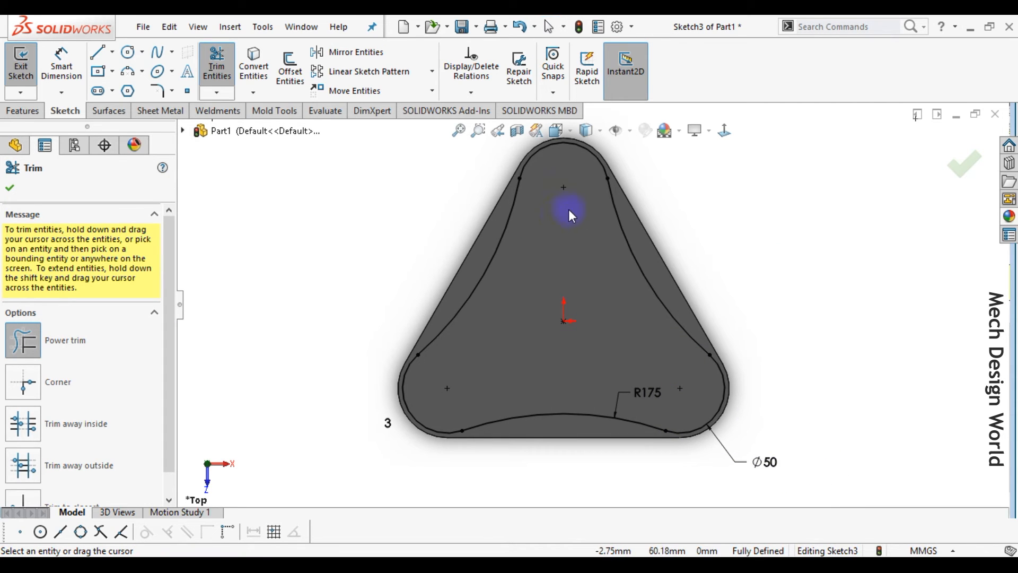
pyautogui.click(964, 164)
pyautogui.click(957, 159)
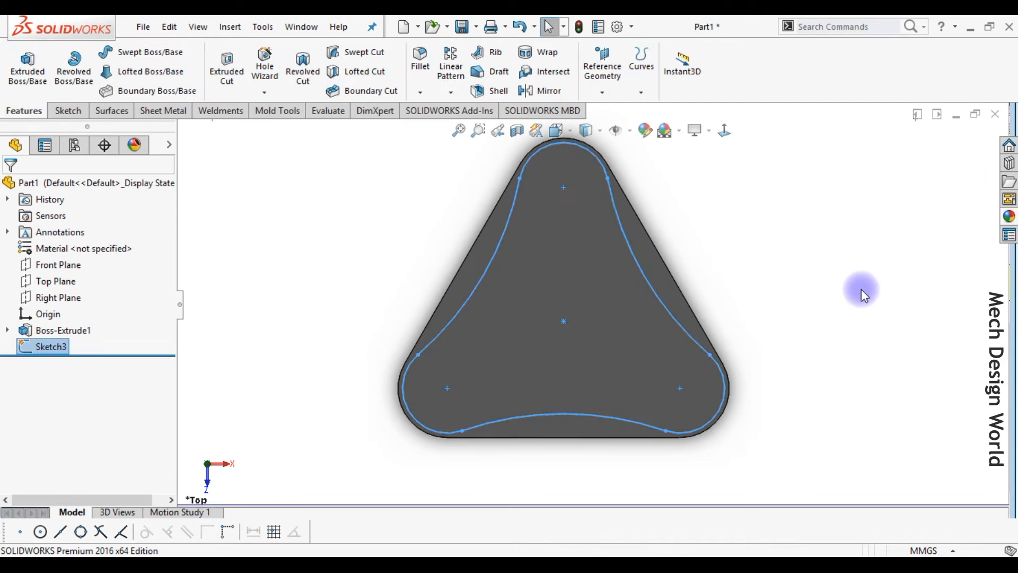
# Step: Extrude the concave-sided outline 15 mm blind upward, merged with the plate
pyautogui.hotkey('ctrl', '7')
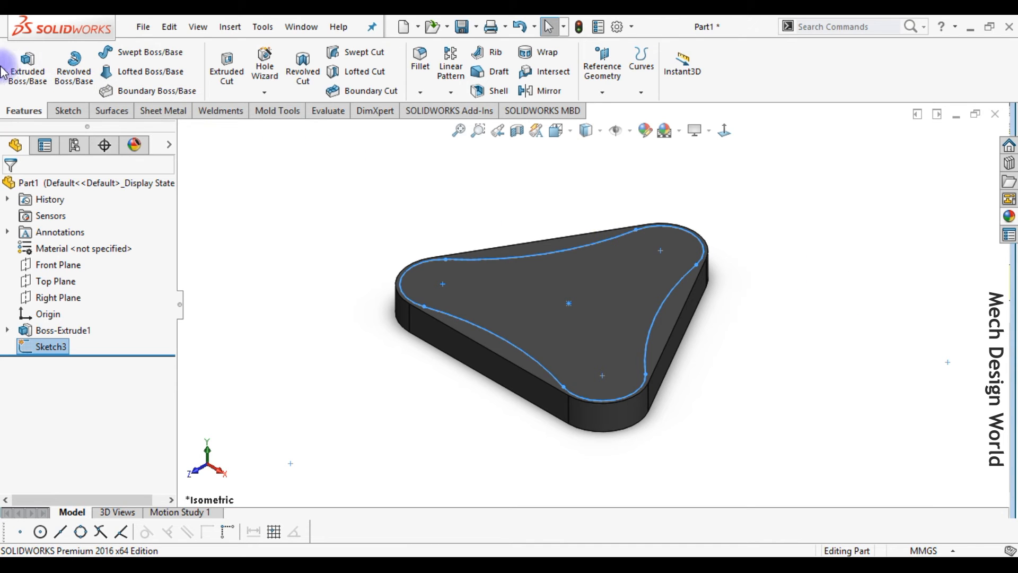
pyautogui.click(37, 74)
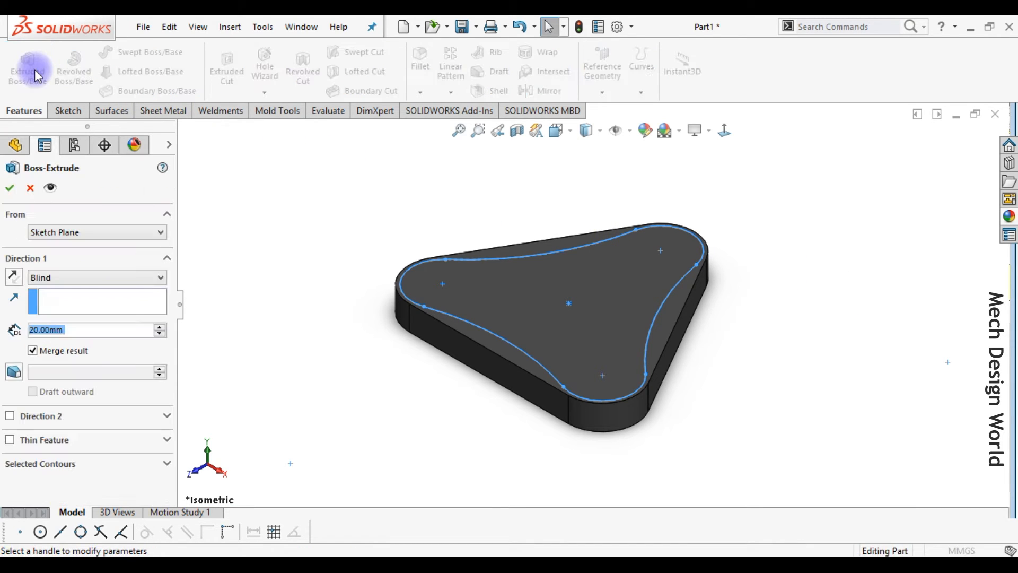
pyautogui.write('15')
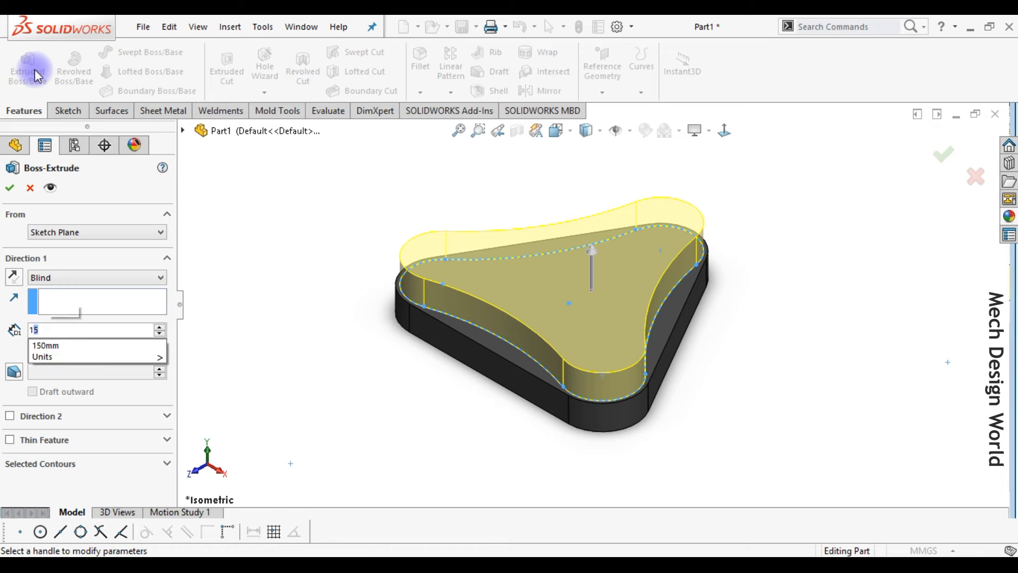
pyautogui.press('Return')
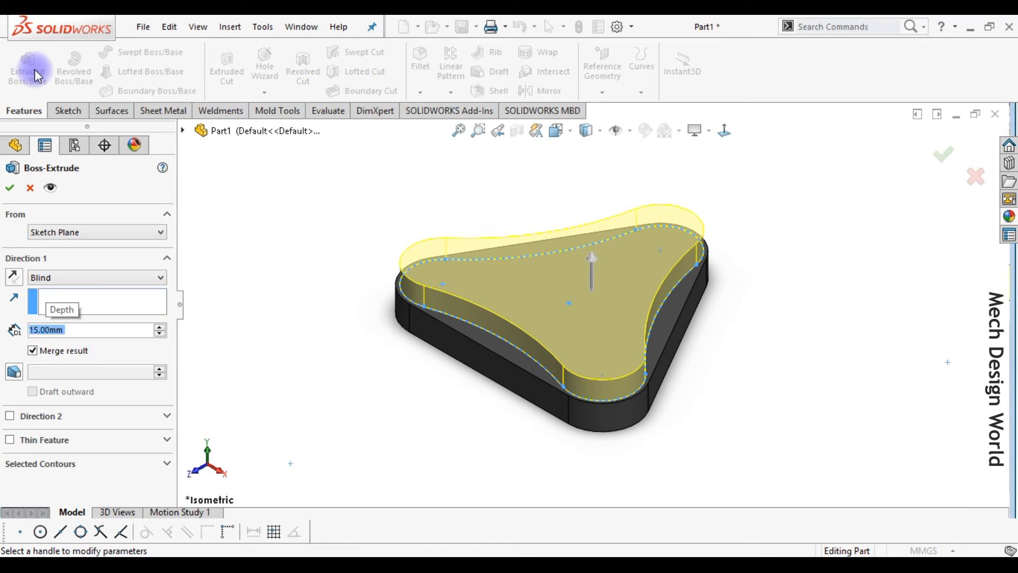
pyautogui.click(15, 188)
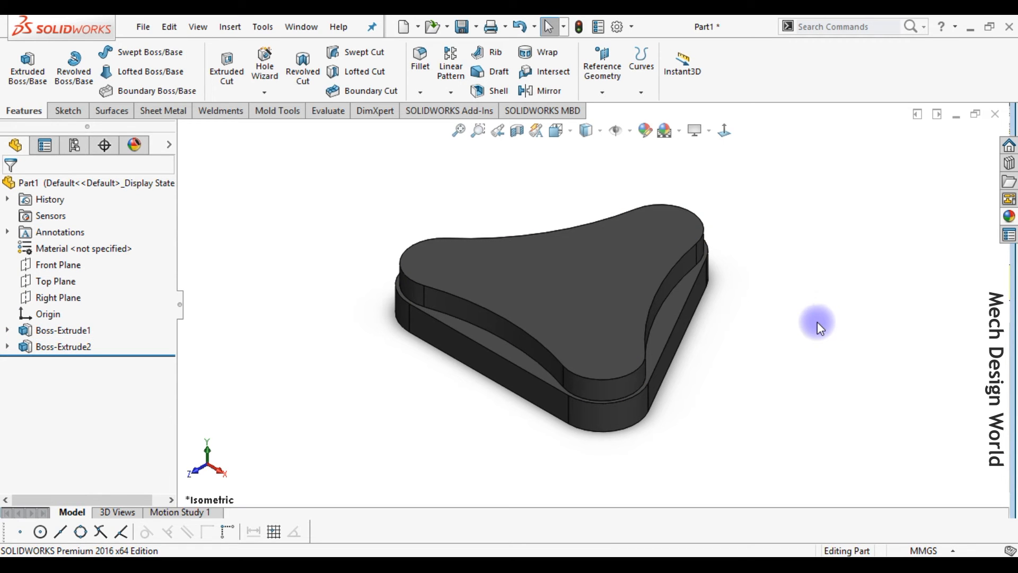
# Step: Start a sketch on the raised boss's upper face and draw three circles centred on its corners, the top one about 16 mm in radius
pyautogui.click(622, 284)
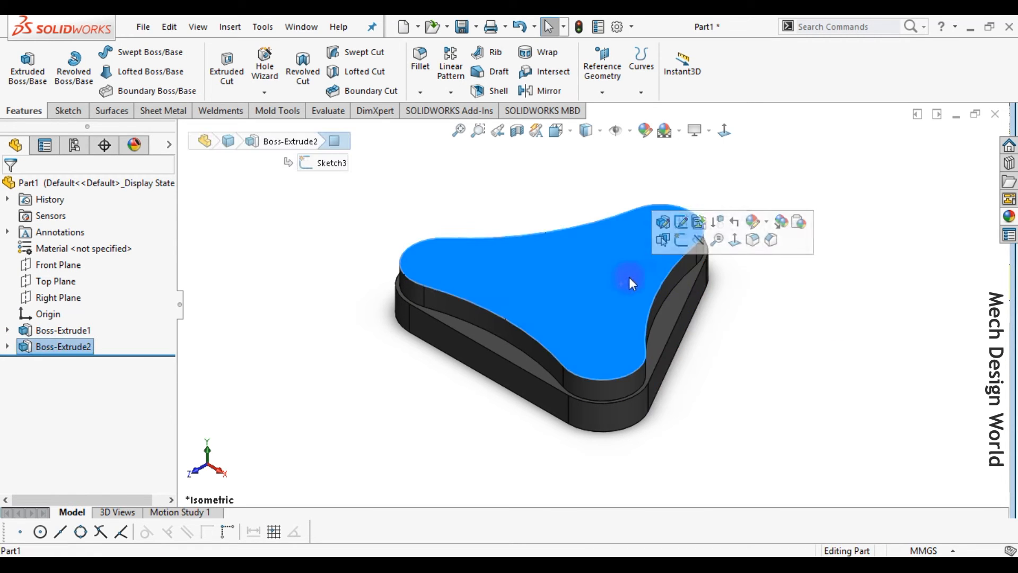
pyautogui.click(681, 243)
pyautogui.click(727, 126)
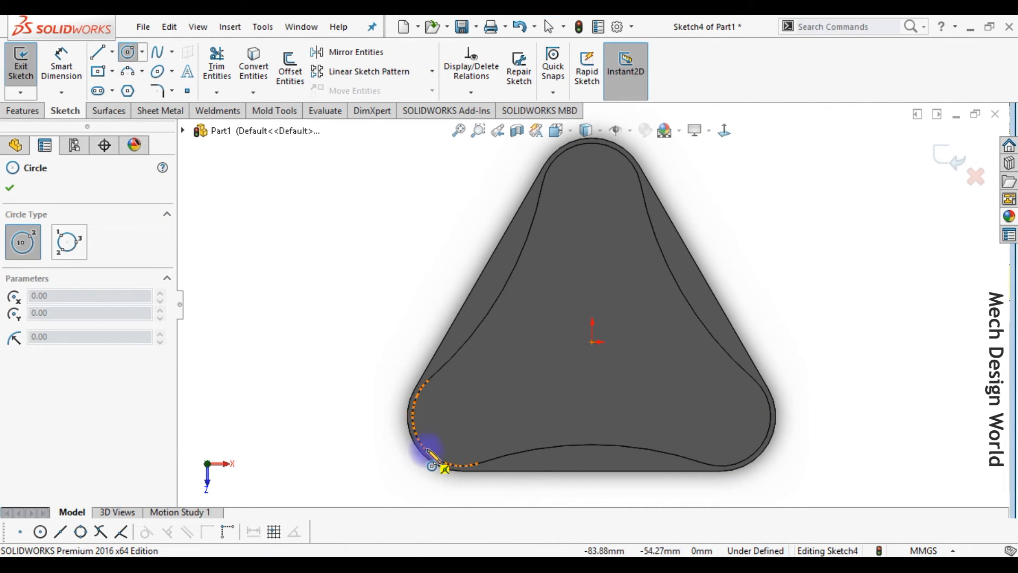
pyautogui.click(462, 416)
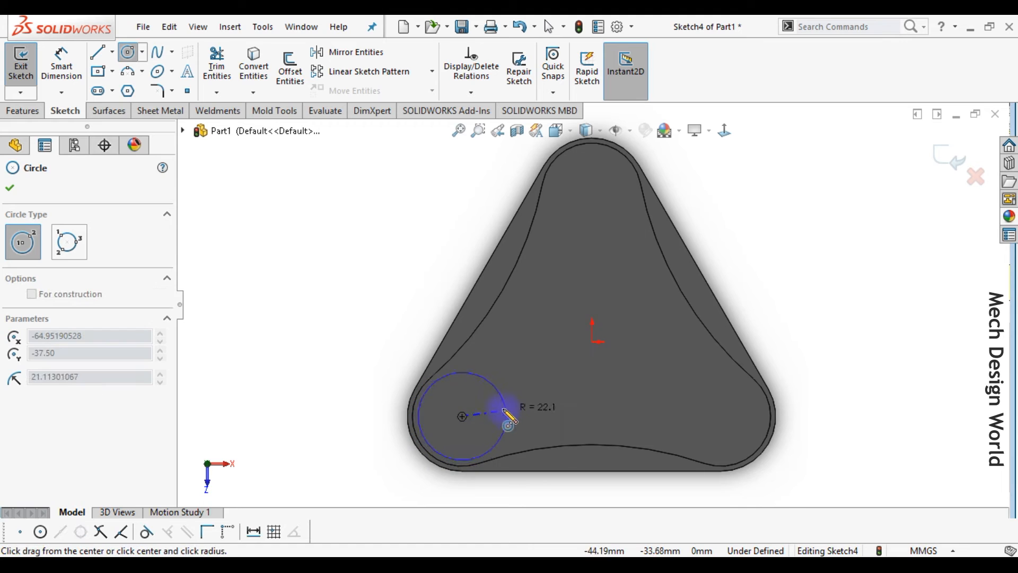
pyautogui.click(500, 416)
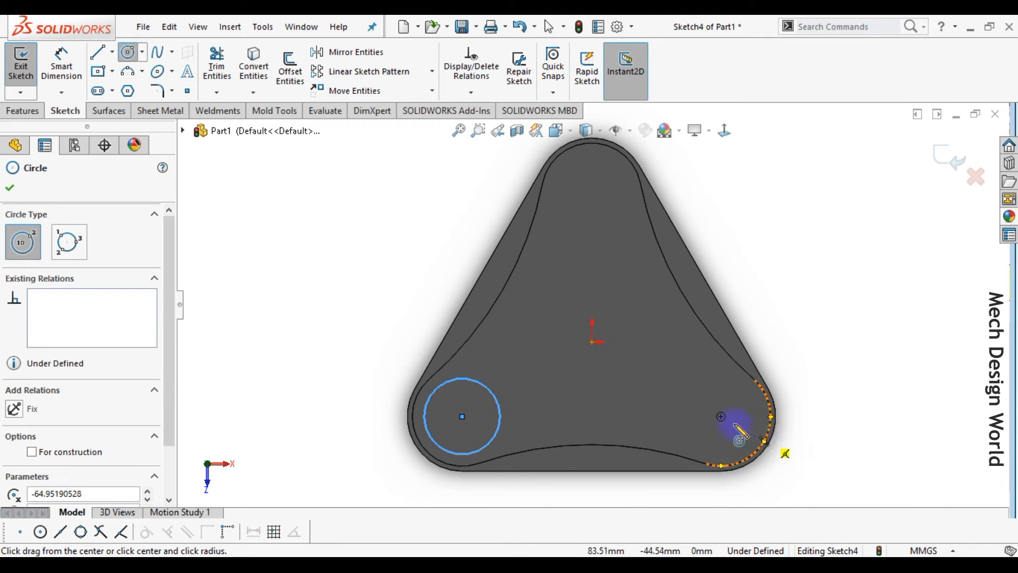
pyautogui.click(721, 416)
pyautogui.click(742, 430)
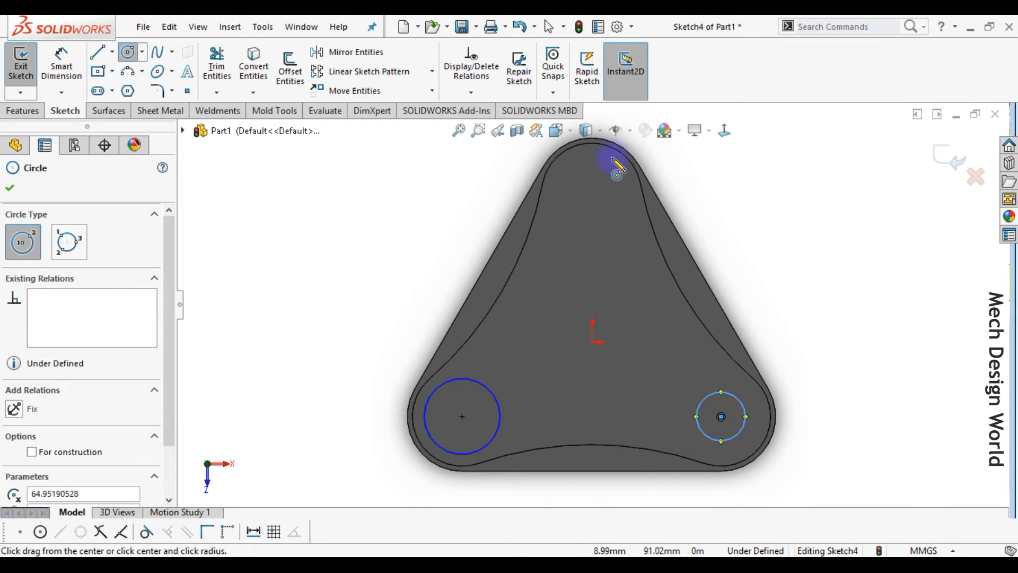
pyautogui.click(592, 192)
pyautogui.click(614, 214)
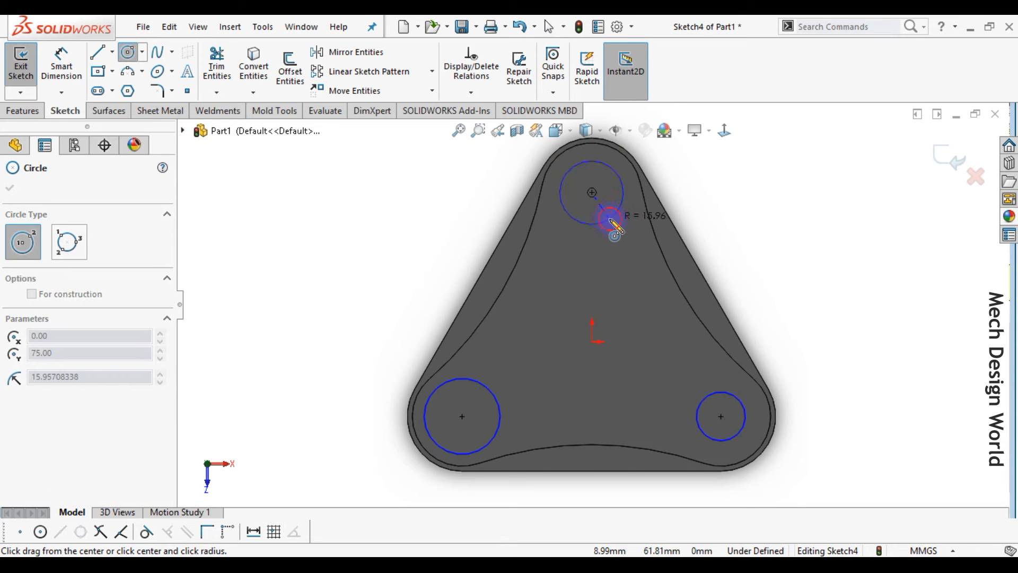
pyautogui.press('Escape')
# Step: Apply an Equal relation to the three circles on the boss's upper face
pyautogui.scroll(3, 600, 287)
pyautogui.moveTo(394, 186); pyautogui.dragTo(752, 441)
pyautogui.click(829, 377)
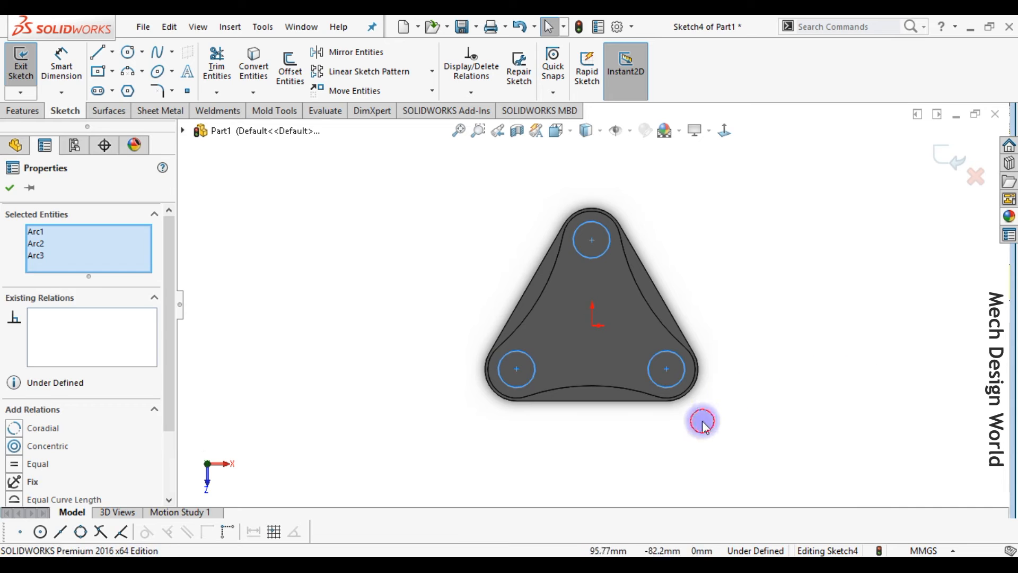
# Step: Dimension the lower-right circle's diameter on the boss's upper face as 50 mm
pyautogui.moveTo(682, 465); pyautogui.dragTo(690, 382, button='right')
pyautogui.click(683, 378)
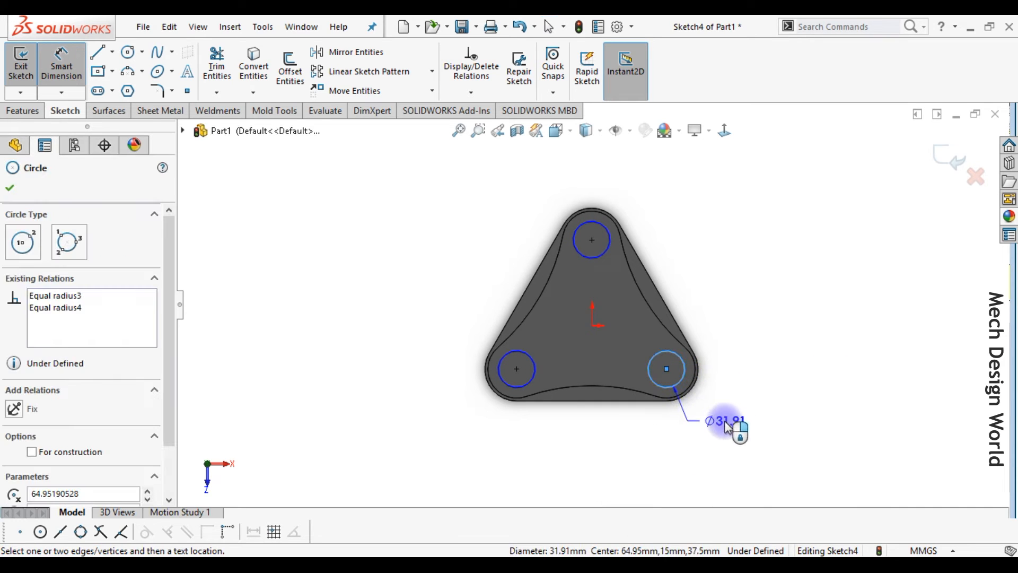
pyautogui.click(727, 424)
pyautogui.write('50')
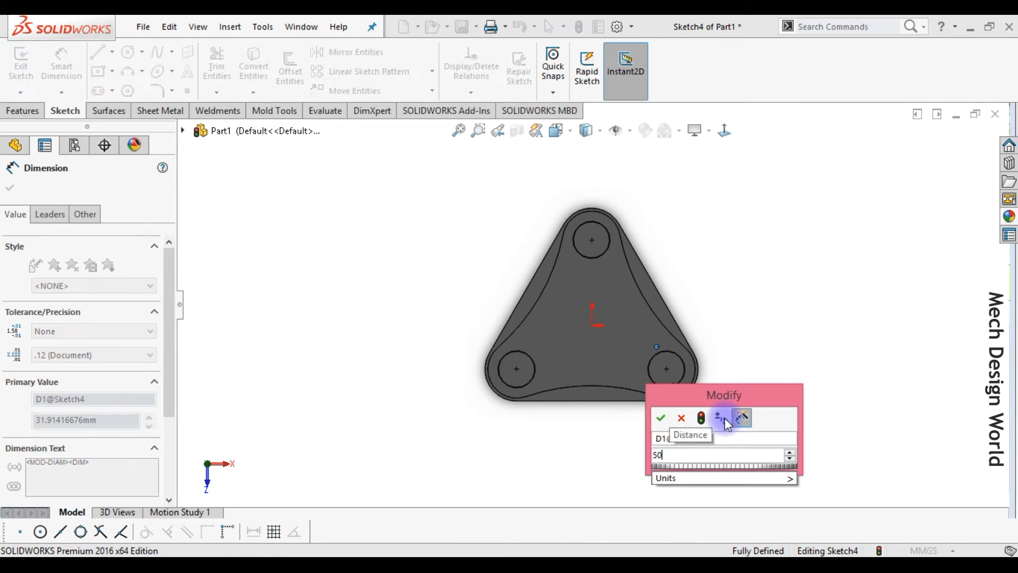
pyautogui.press('Return')
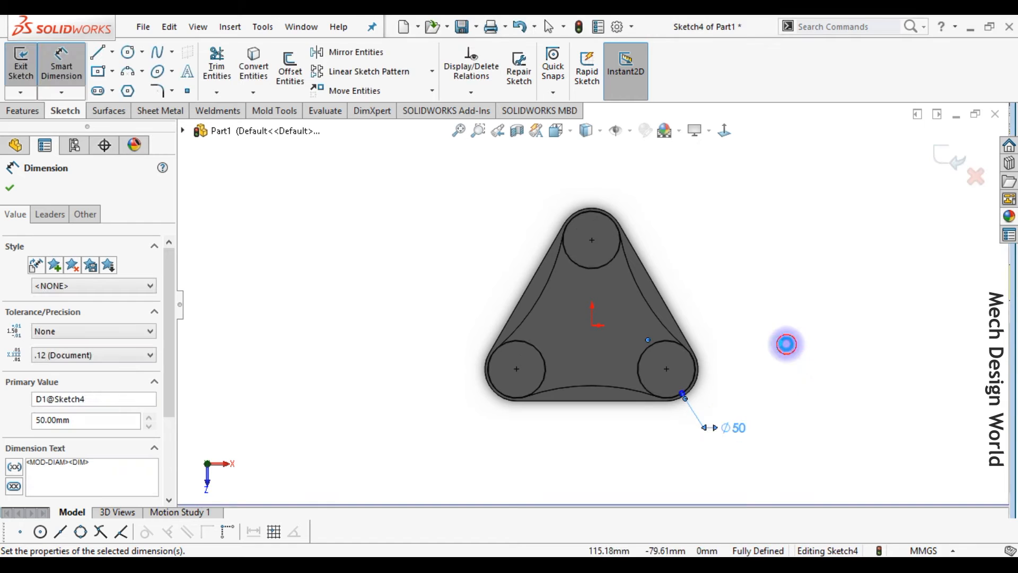
pyautogui.click(786, 347)
# Step: Exit the sketch and extrude the three 50 mm corner circles 15 mm blind upward, merged with the body
pyautogui.hotkey('ctrl', '7')
pyautogui.click(949, 156)
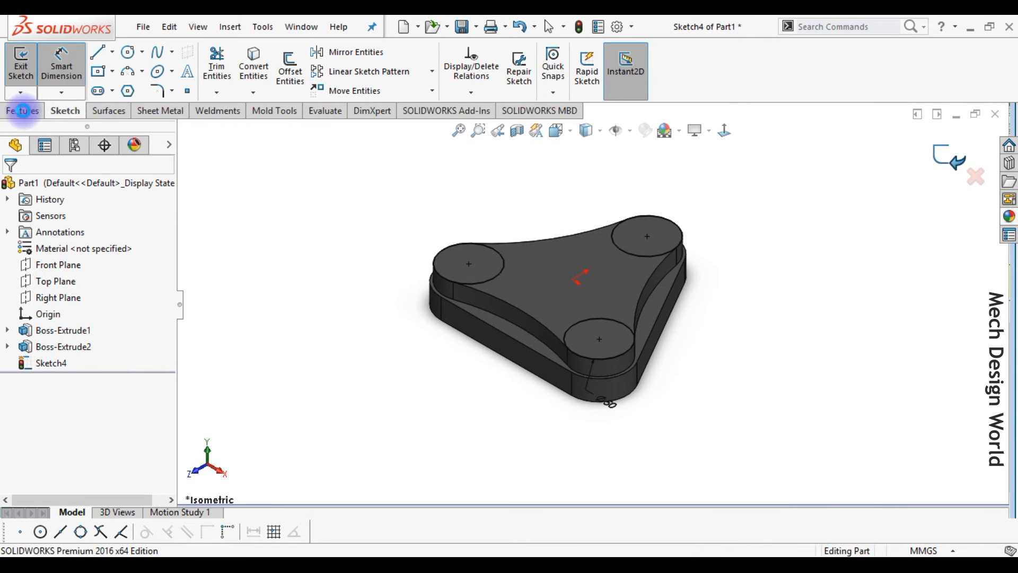
pyautogui.click(23, 110)
pyautogui.click(29, 66)
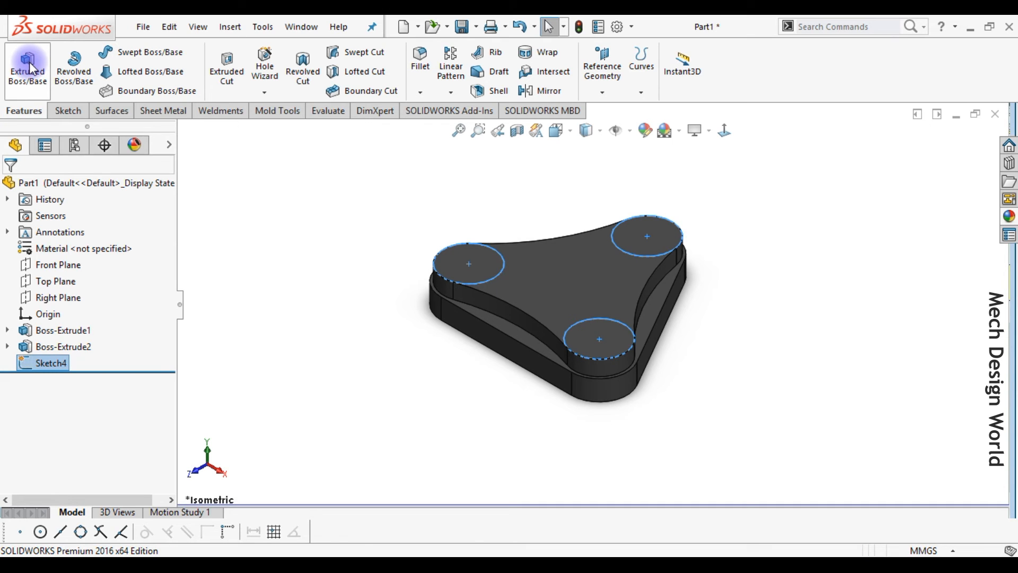
pyautogui.click(29, 67)
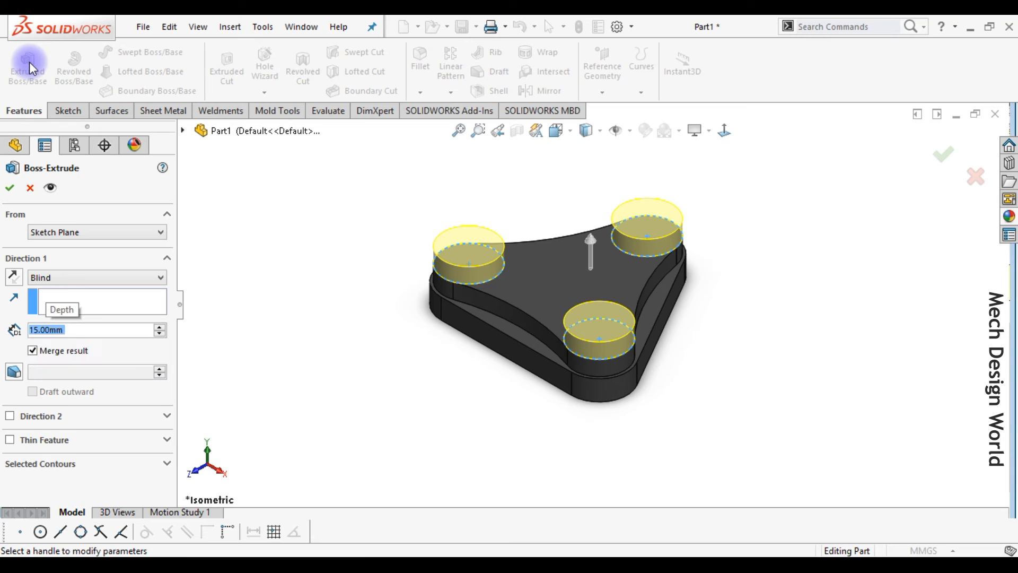
pyautogui.click(11, 187)
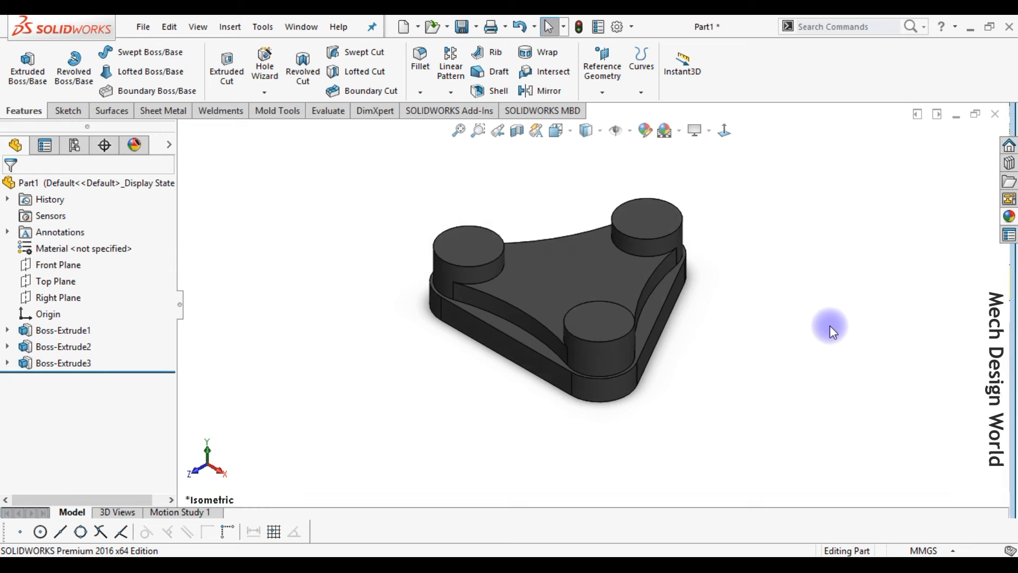
# Step: Start a sketch on the Top Plane and draw a circle centred on the origin, about 20 mm in radius
pyautogui.click(84, 282)
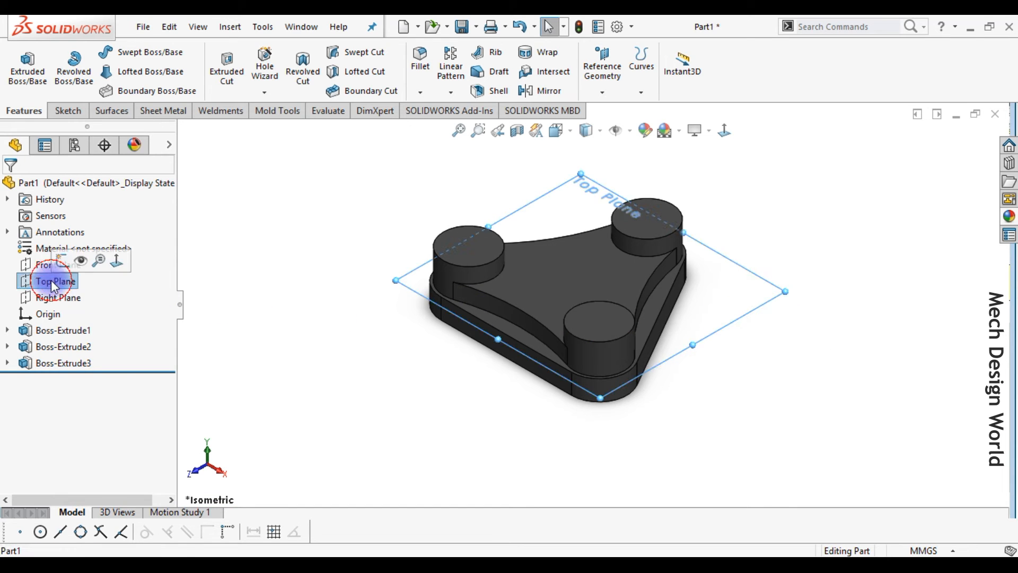
pyautogui.click(80, 258)
pyautogui.click(733, 124)
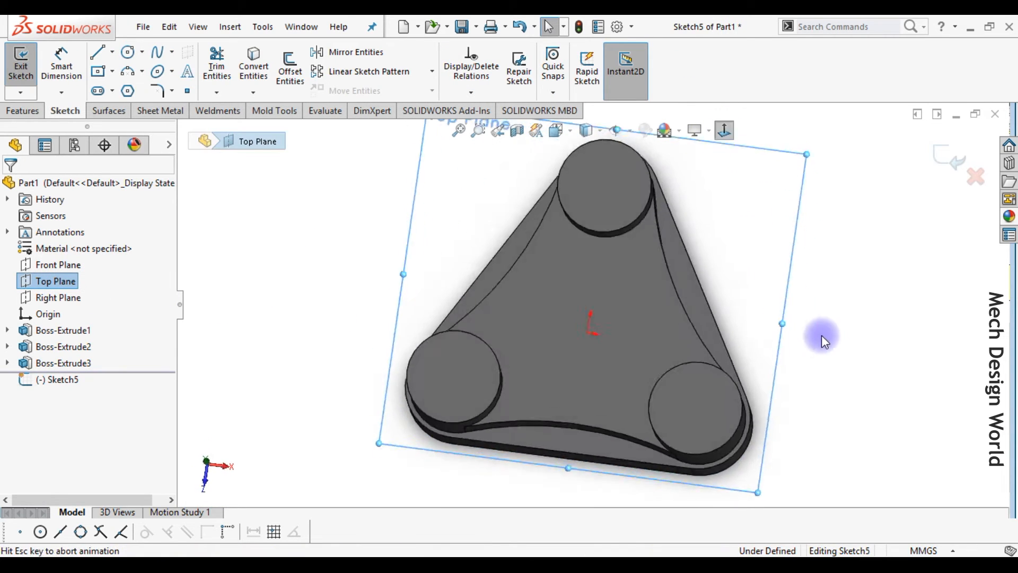
pyautogui.click(845, 368)
pyautogui.click(128, 51)
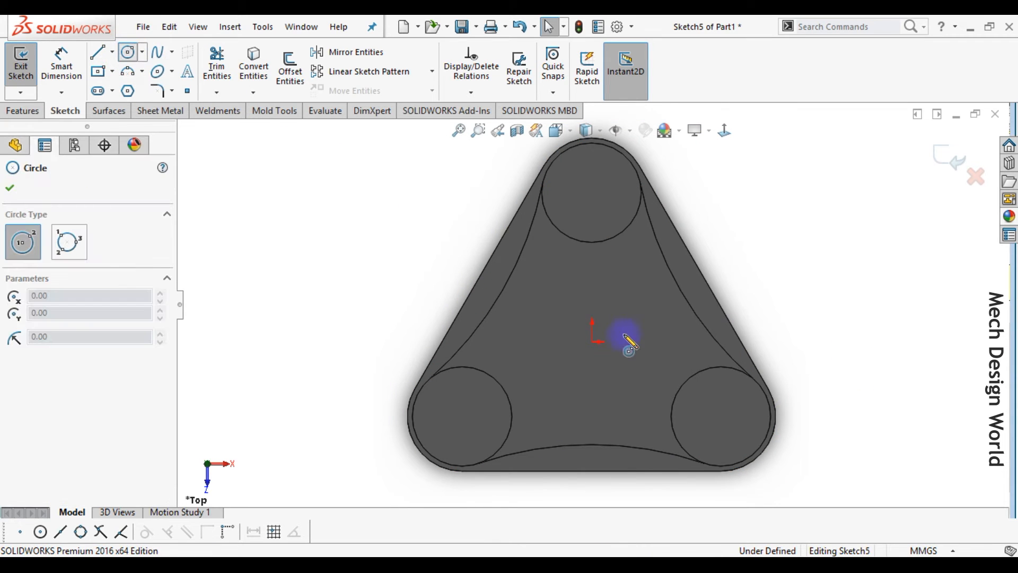
pyautogui.click(592, 342)
pyautogui.click(608, 307)
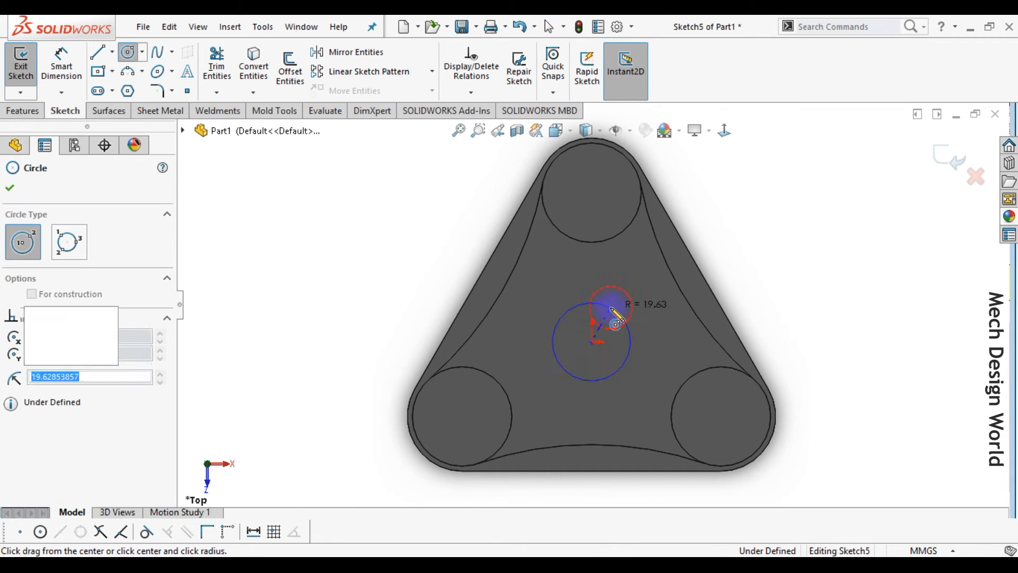
# Step: Dimension the central circle's diameter as 65 mm
pyautogui.moveTo(606, 368); pyautogui.dragTo(608, 329, button='right')
pyautogui.click(610, 311)
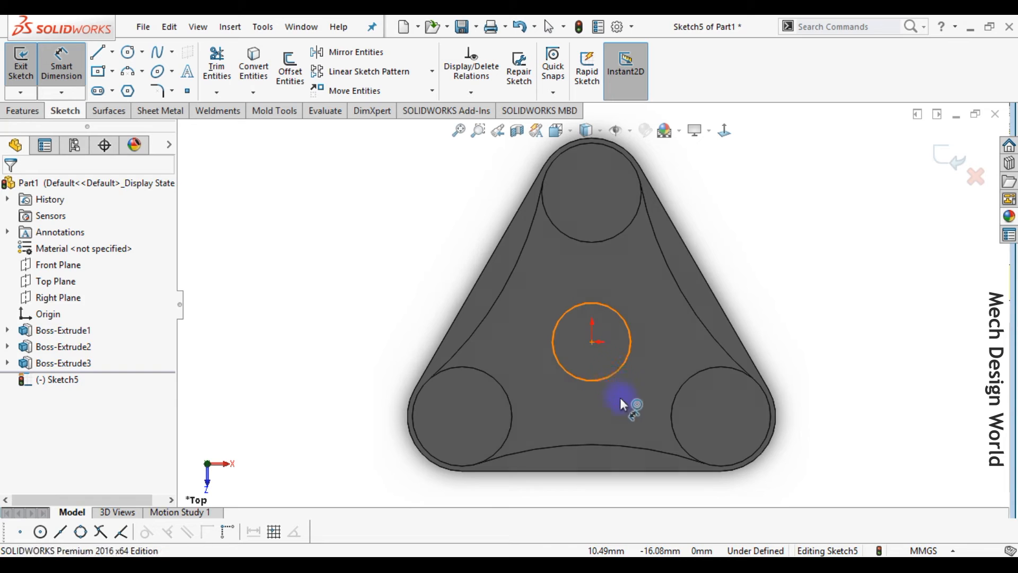
pyautogui.click(647, 414)
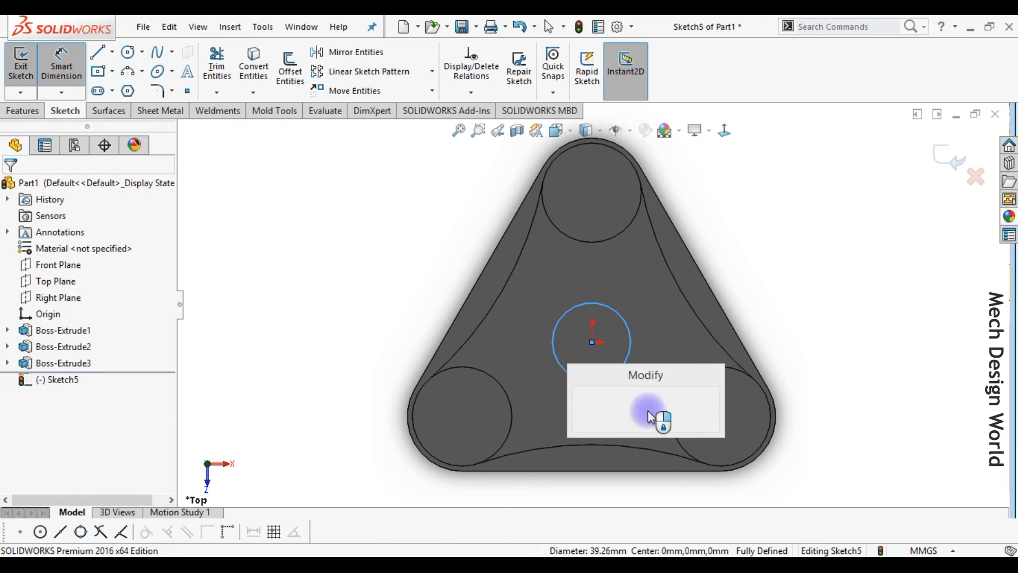
pyautogui.write('65')
pyautogui.press('Return')
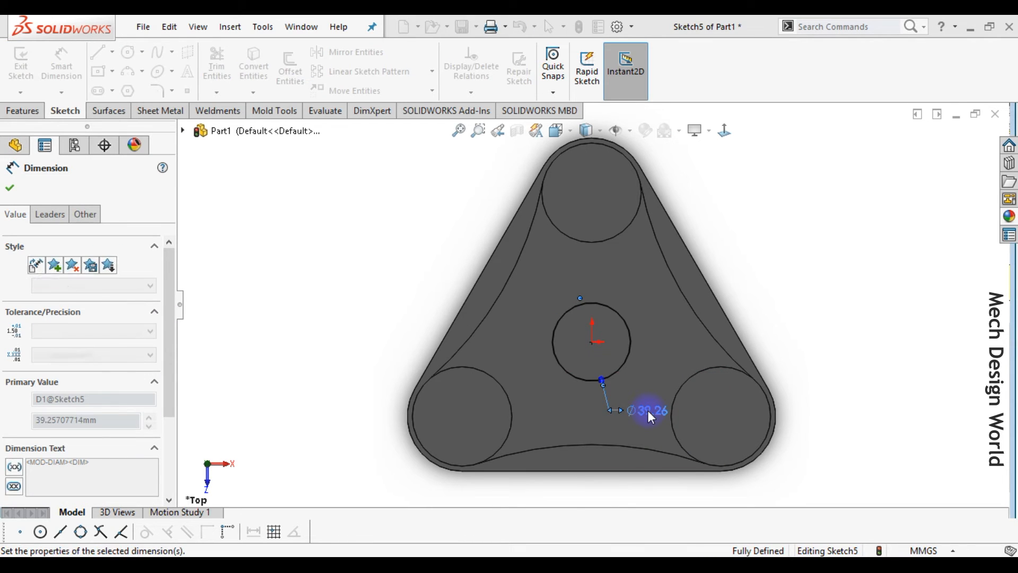
# Step: Exit the sketch and extrude the central circle 40 mm blind upward, merged with the body
pyautogui.click(949, 157)
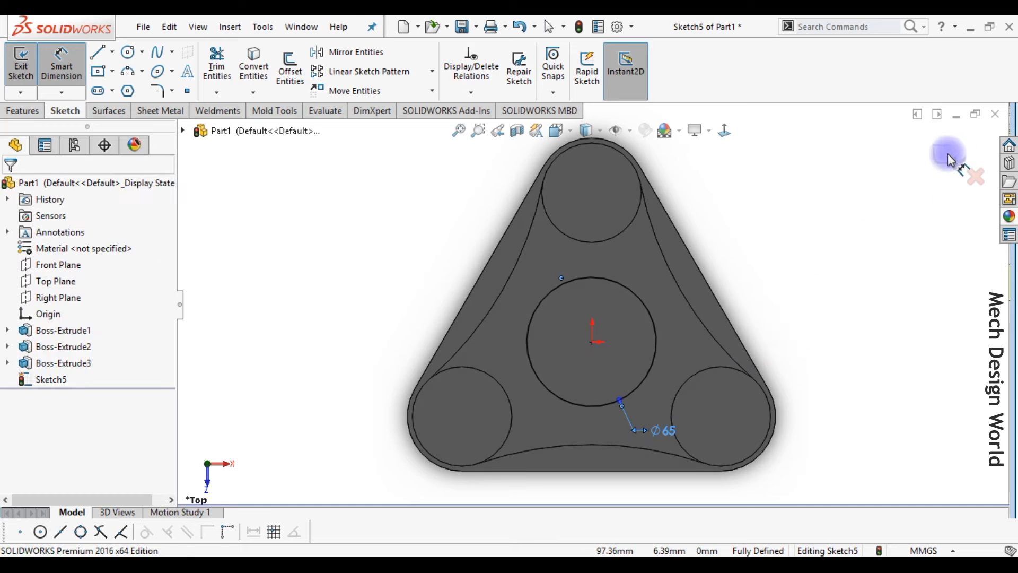
pyautogui.click(948, 156)
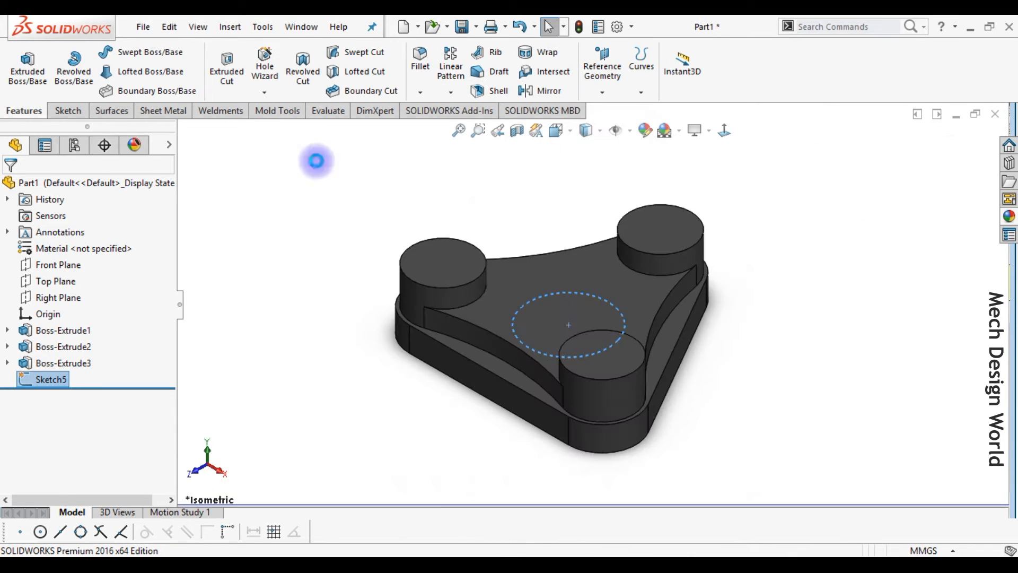
pyautogui.click(16, 74)
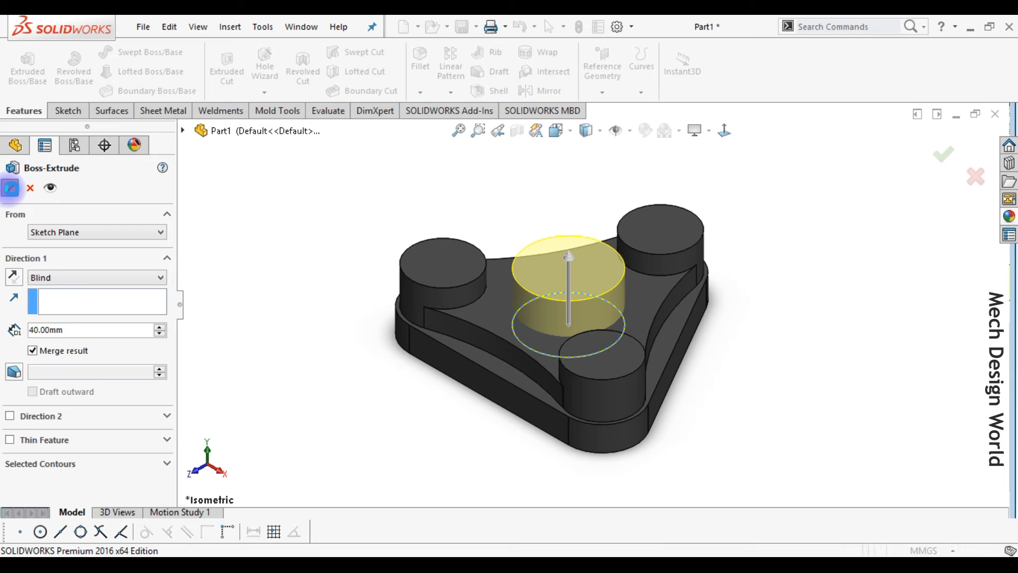
pyautogui.click(21, 192)
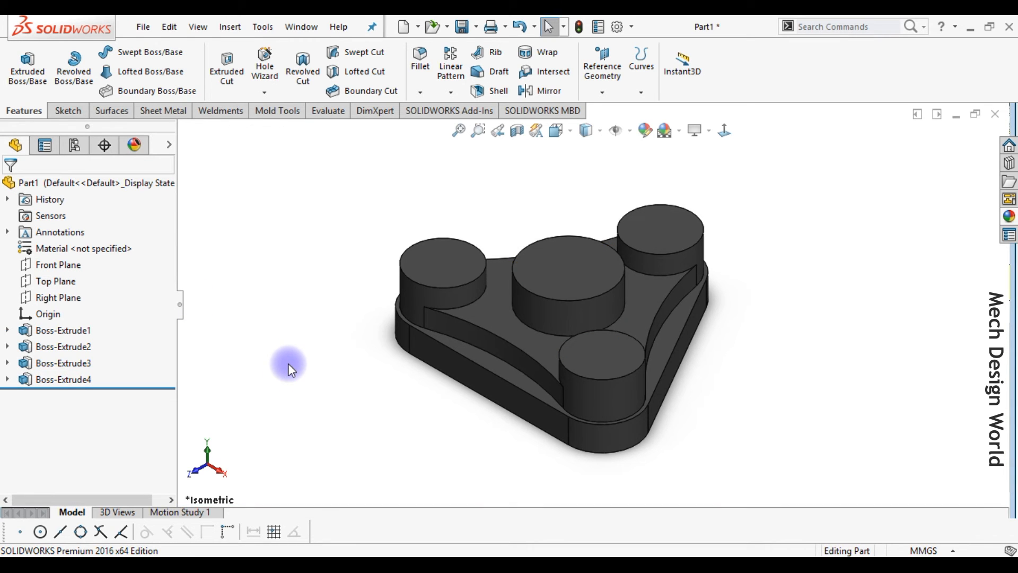
# Step: Start a sketch on the central cylinder's upper face and draw circles concentric with the three corner cylinders, the lower-left one about 13 mm in radius
pyautogui.click(546, 273)
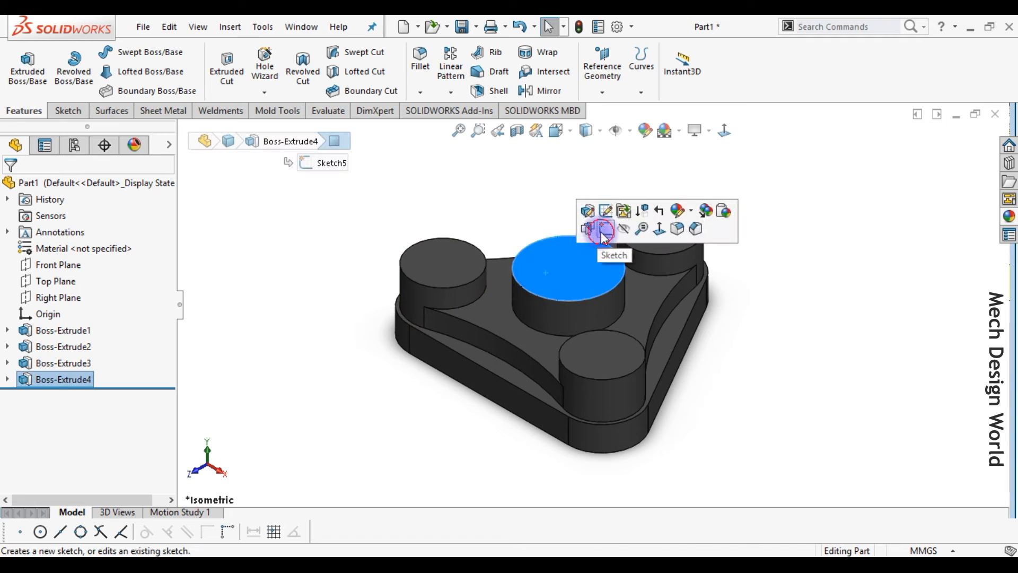
pyautogui.click(590, 223)
pyautogui.click(726, 131)
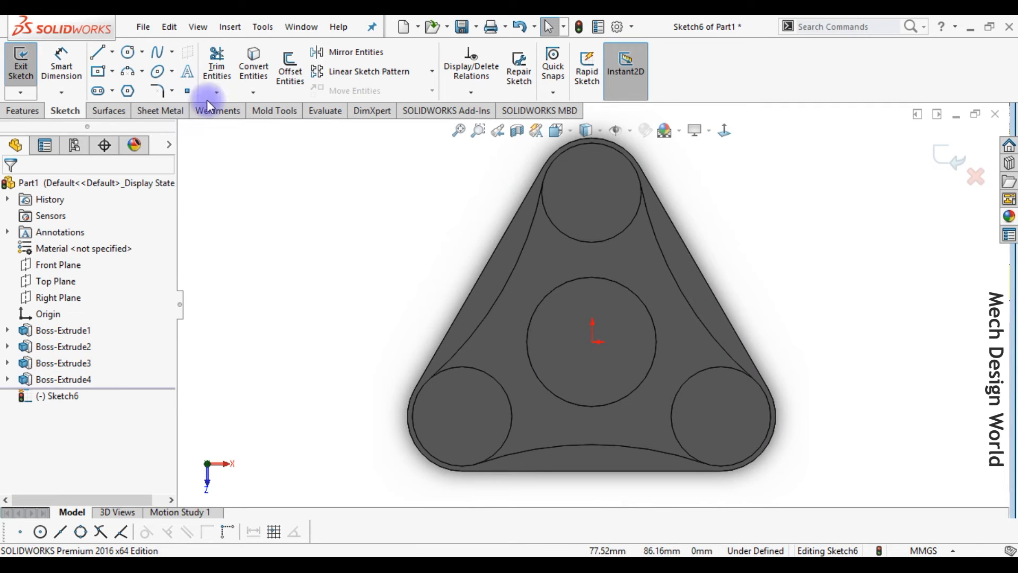
pyautogui.click(131, 53)
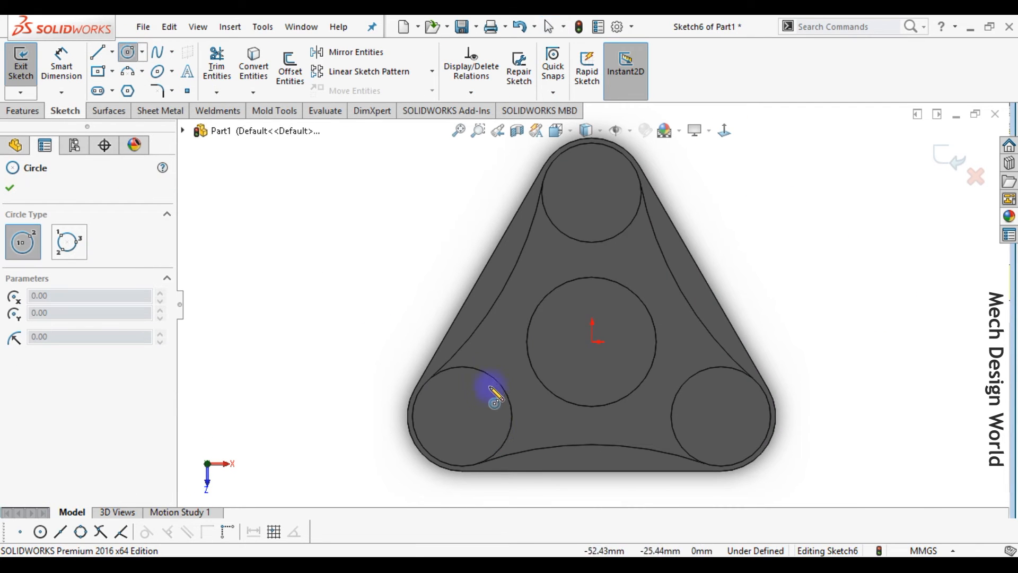
pyautogui.click(462, 416)
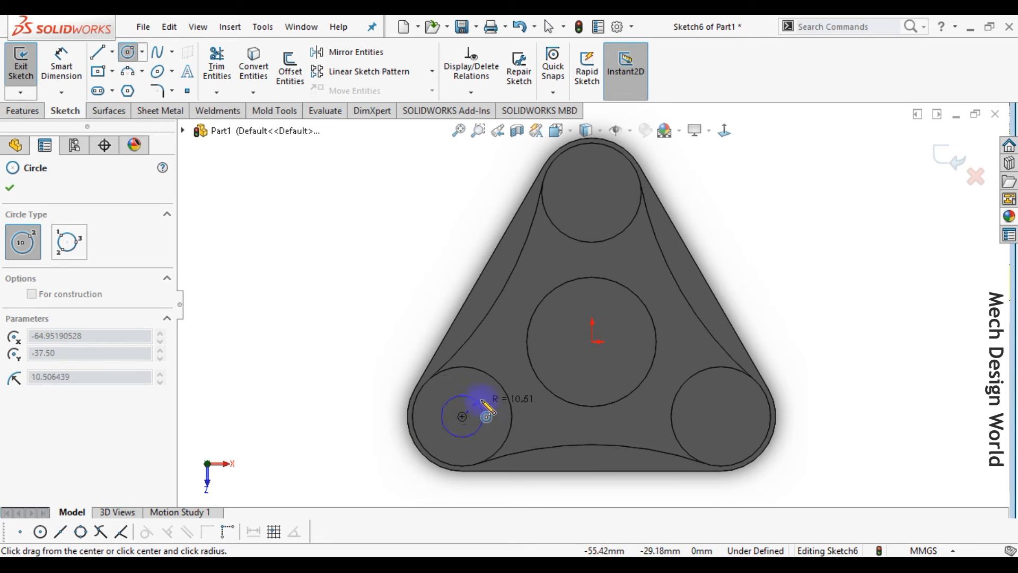
pyautogui.click(489, 416)
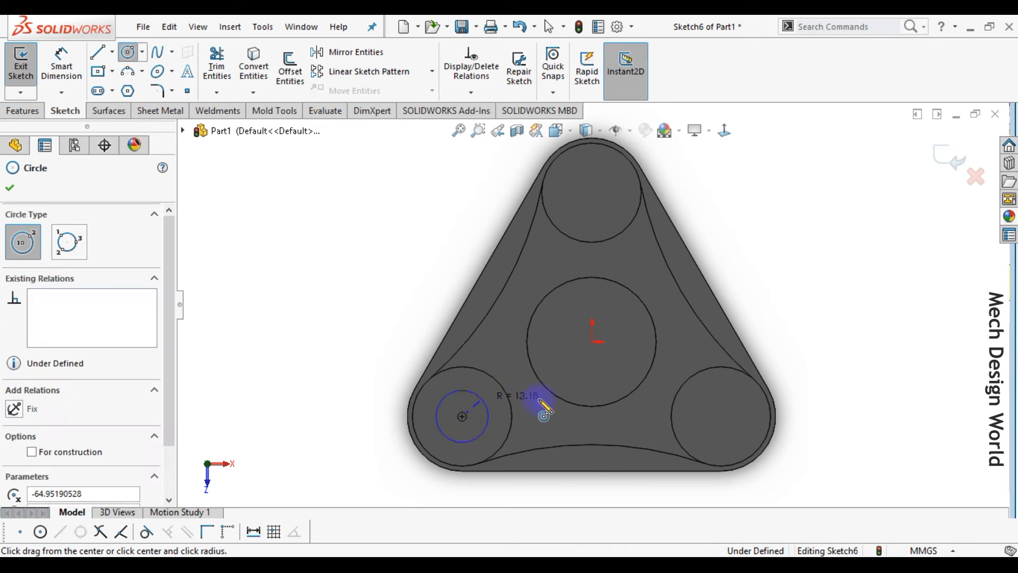
pyautogui.click(720, 416)
pyautogui.click(748, 416)
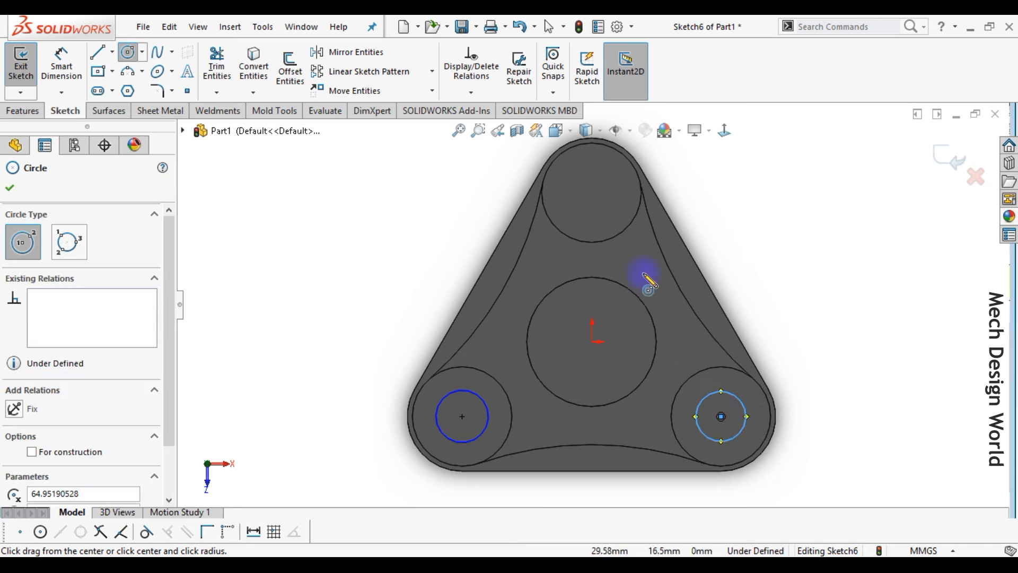
pyautogui.click(592, 193)
pyautogui.click(610, 204)
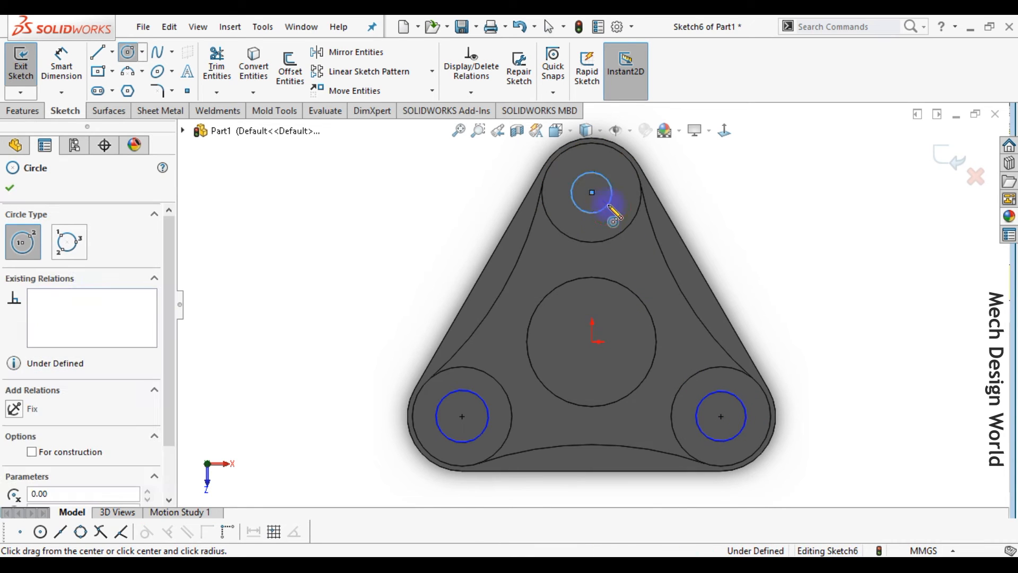
# Step: Draw a circle centred on the origin inside the central cylinder and set its diameter to 40 mm
pyautogui.click(592, 342)
pyautogui.click(628, 356)
pyautogui.press('Escape')
pyautogui.moveTo(674, 490); pyautogui.dragTo(615, 402, button='right')
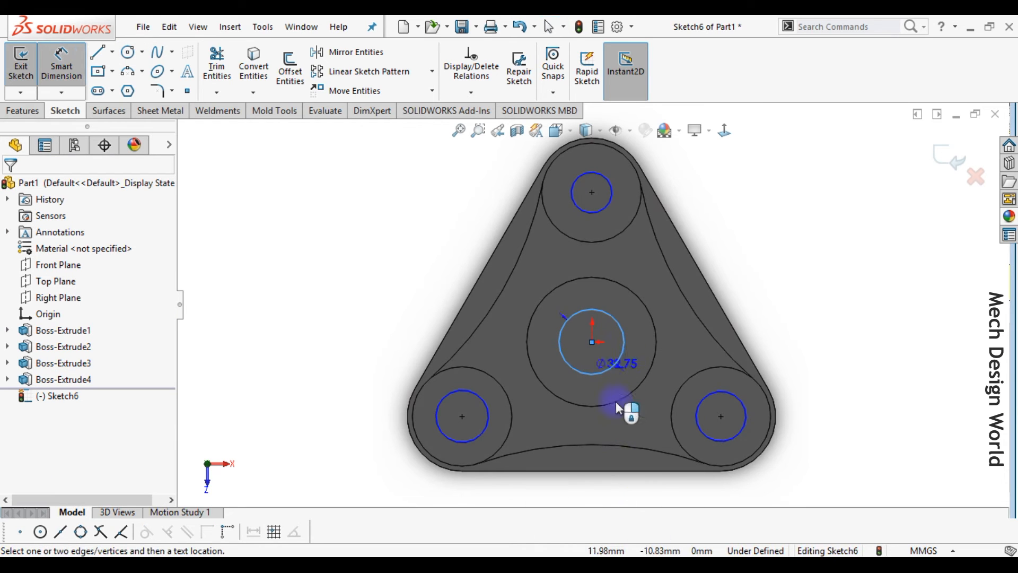
pyautogui.click(661, 410)
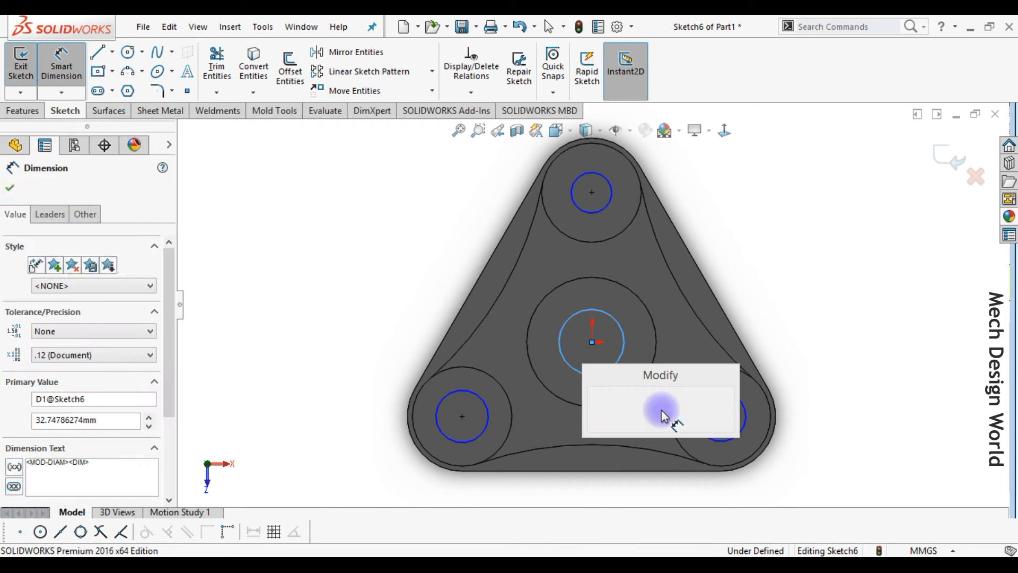
pyautogui.press('Return')
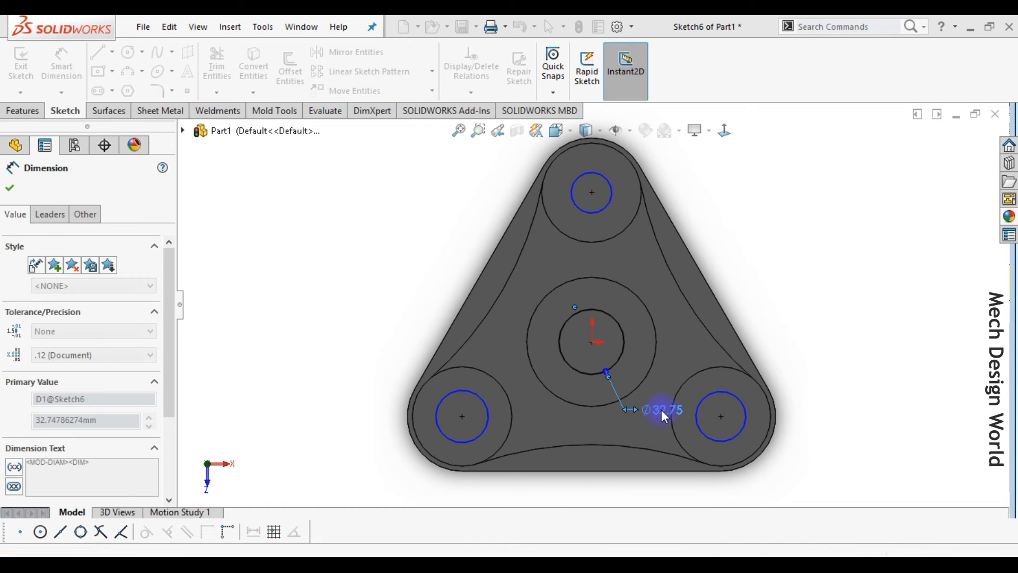
pyautogui.click(707, 438)
pyautogui.press('Escape')
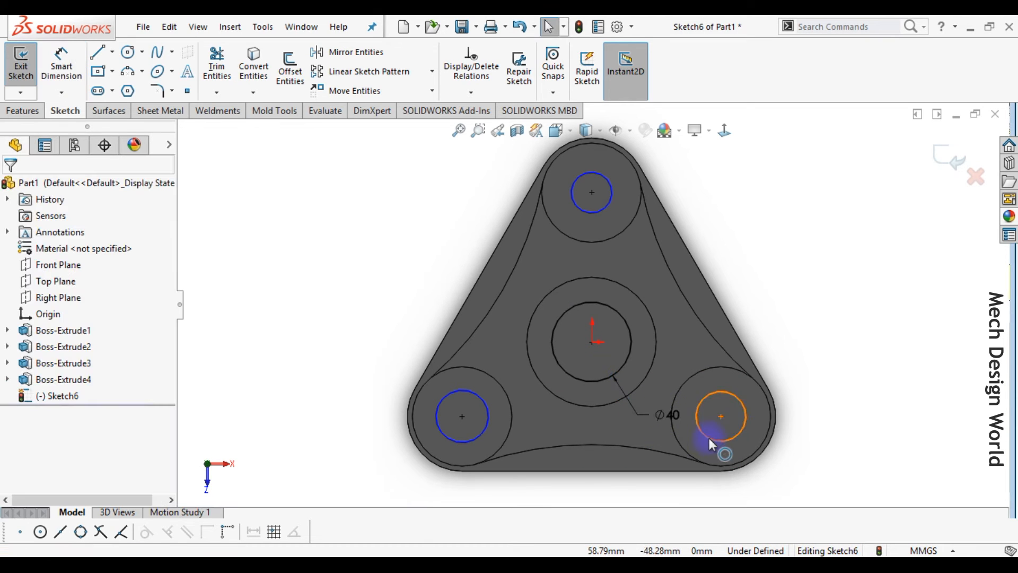
# Step: Apply an Equal relation to the three small circles inside the corner cylinders
pyautogui.click(708, 437)
pyautogui.keyDown('ctrl'); pyautogui.click(486, 408); pyautogui.keyUp('ctrl')
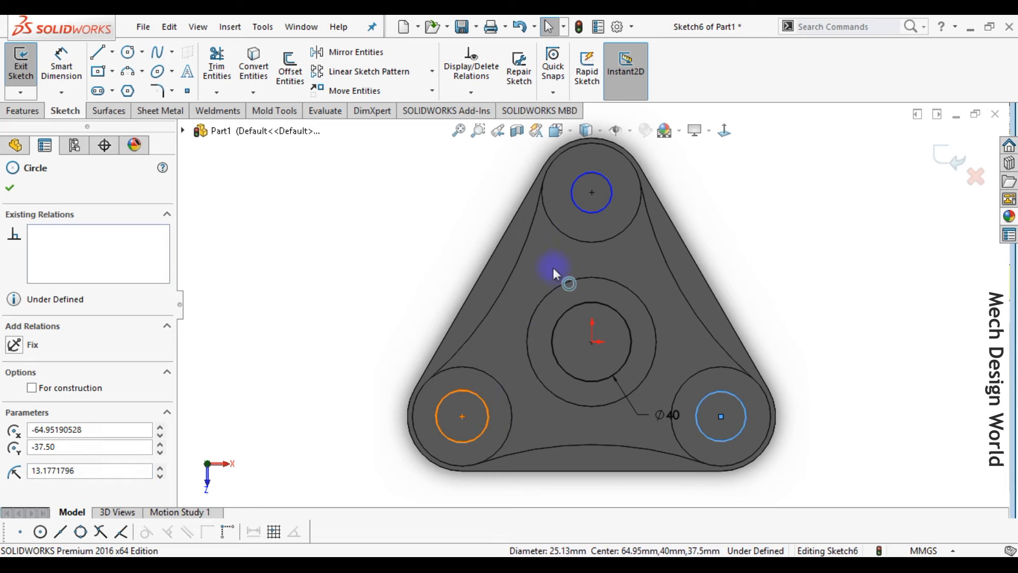
pyautogui.keyDown('ctrl'); pyautogui.click(582, 212); pyautogui.keyUp('ctrl')
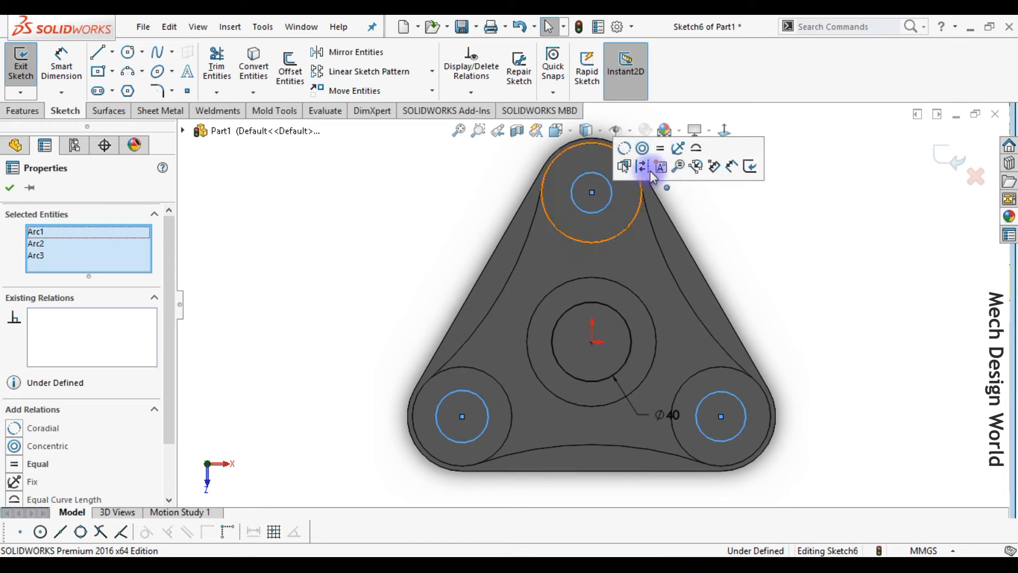
pyautogui.click(659, 149)
pyautogui.click(838, 282)
# Step: Dimension the small lower-right corner circle's diameter as 20 mm
pyautogui.moveTo(832, 323); pyautogui.dragTo(834, 231, button='right')
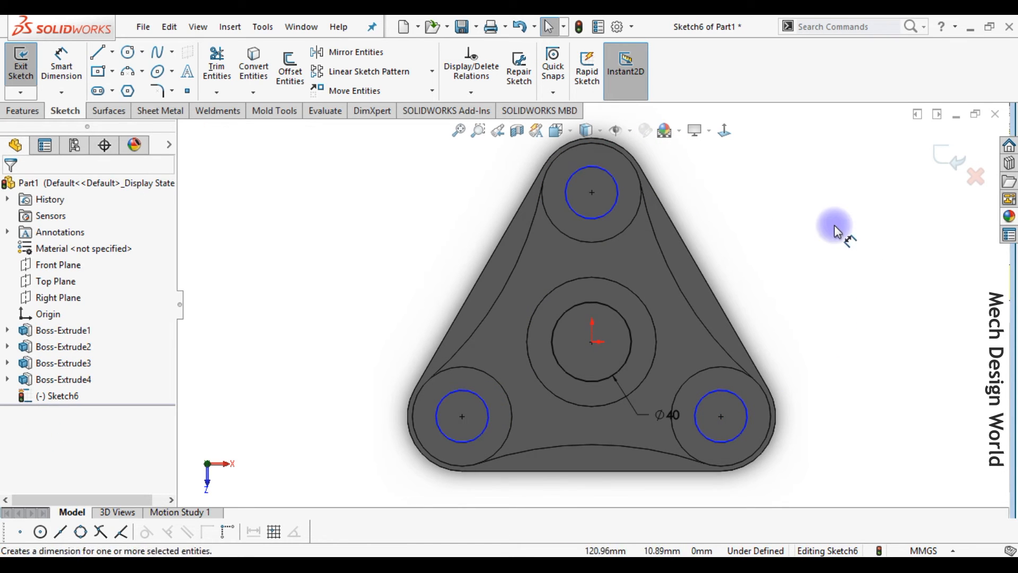
pyautogui.click(739, 433)
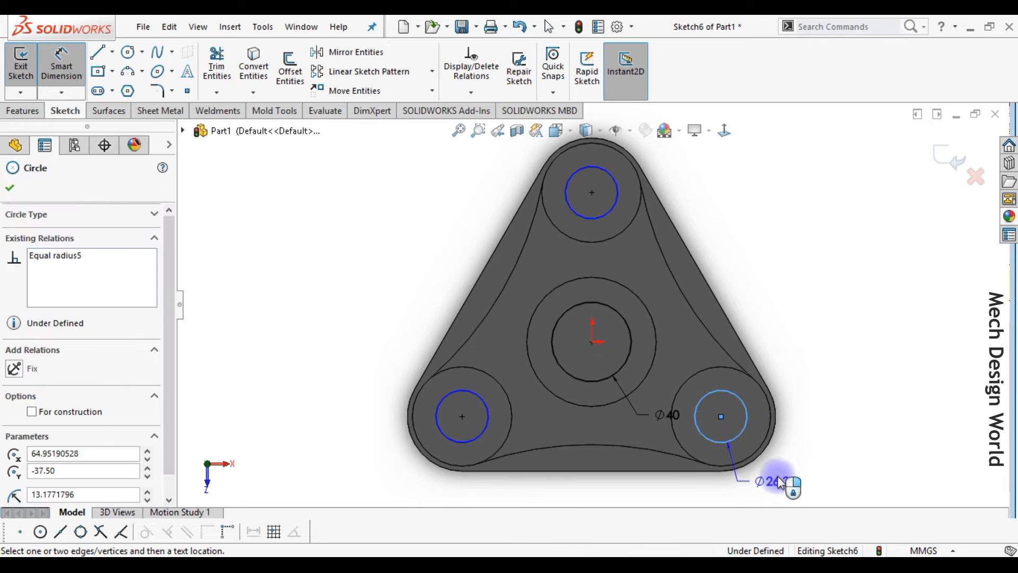
pyautogui.click(787, 476)
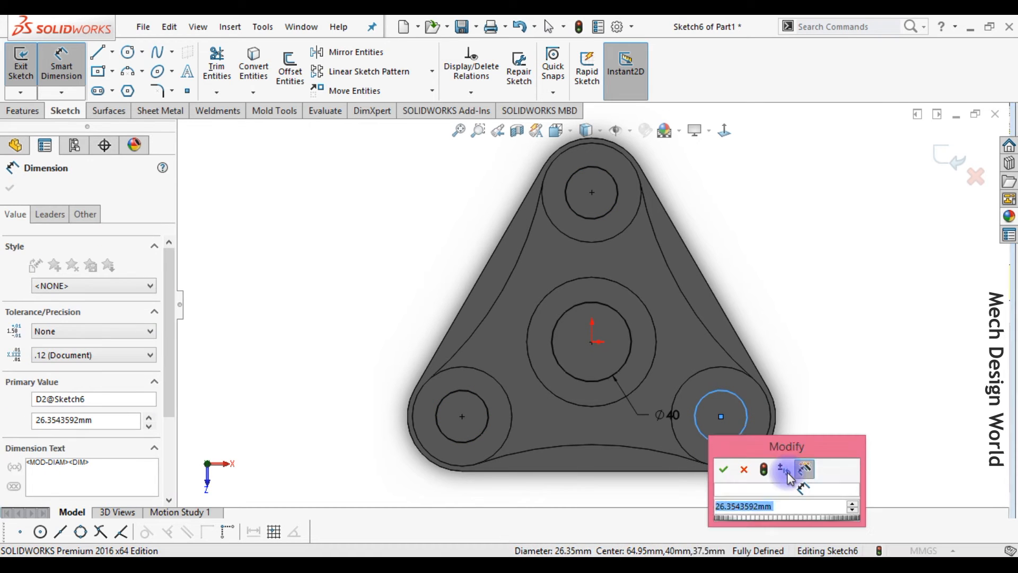
pyautogui.press('Return')
pyautogui.click(860, 399)
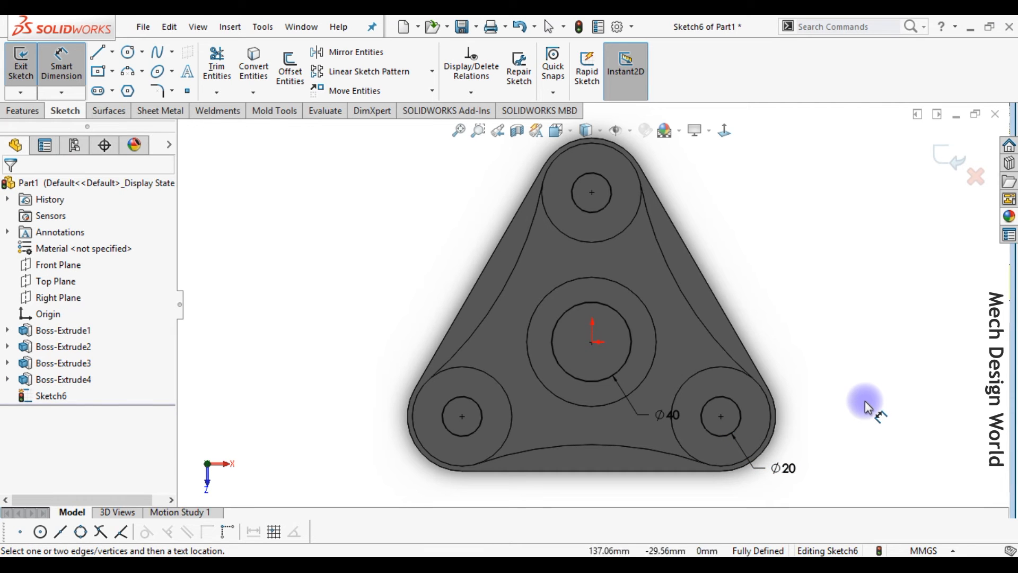
# Step: Draw a centre rectangle about 16 mm wide and 11.5 mm high, centred on the lowest point of the 40 mm circle
pyautogui.scroll(-3, 637, 385)
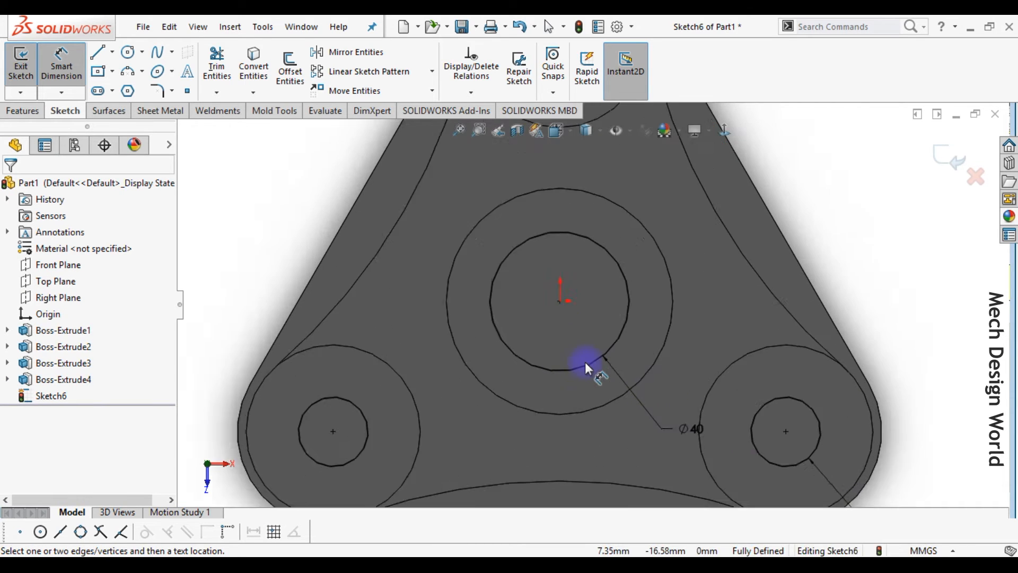
pyautogui.scroll(-1, 587, 368)
pyautogui.click(98, 71)
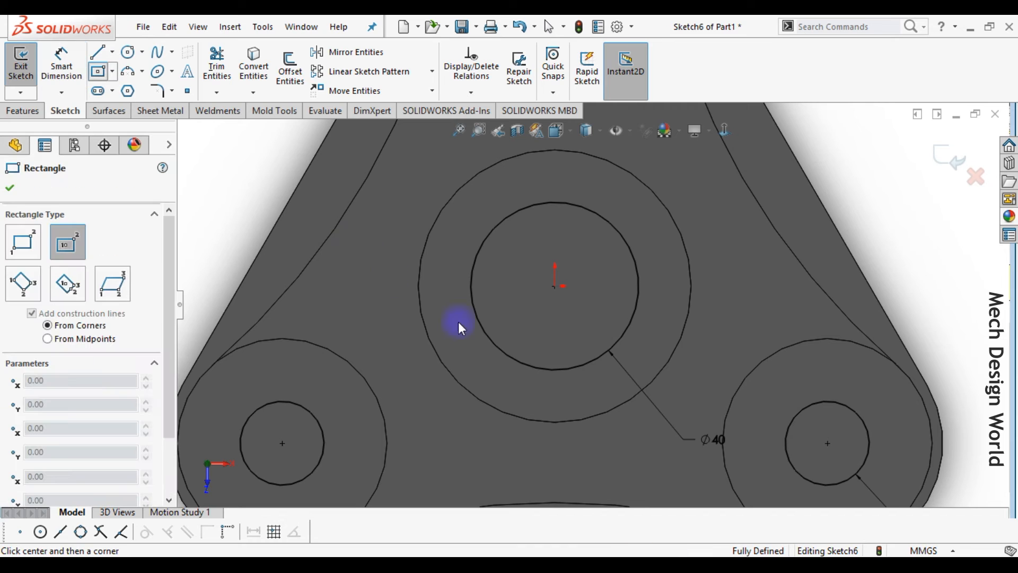
pyautogui.click(555, 370)
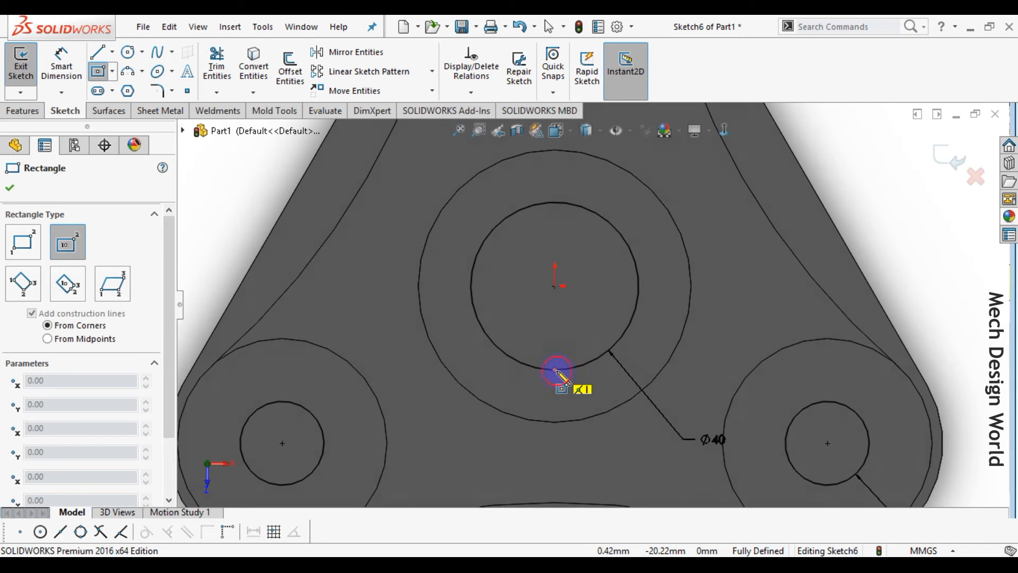
pyautogui.click(589, 393)
pyautogui.press('Escape')
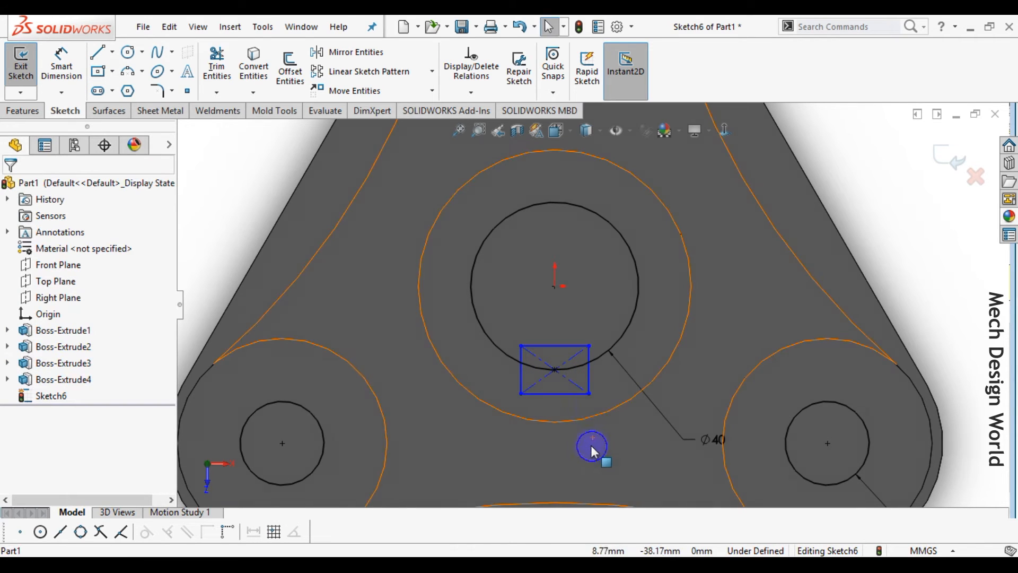
# Step: Dimension the keyway rectangle 12 mm wide and 6.6 mm high, and finish the sketch
pyautogui.moveTo(592, 449); pyautogui.dragTo(577, 381, button='right')
pyautogui.click(559, 396)
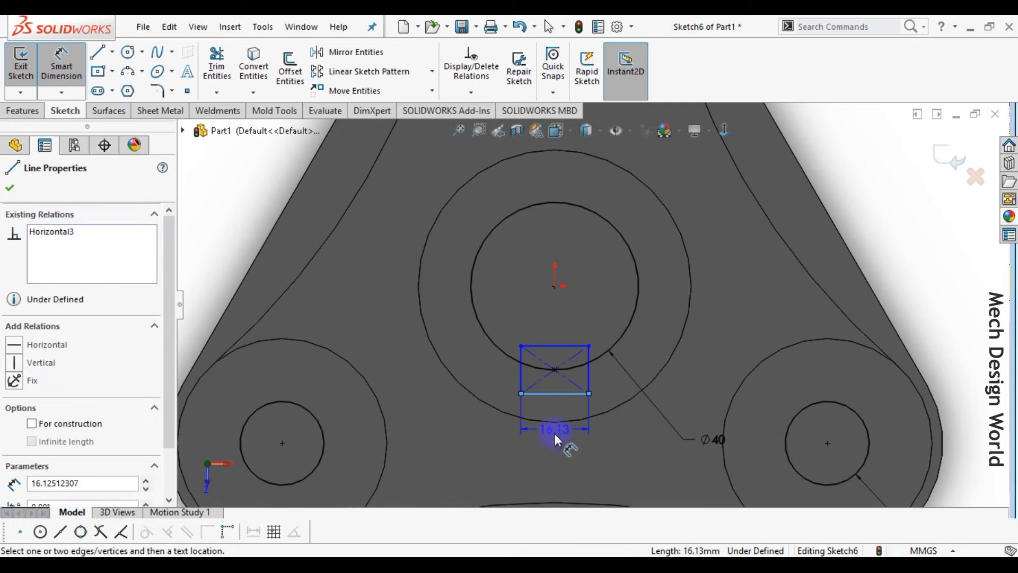
pyautogui.click(554, 433)
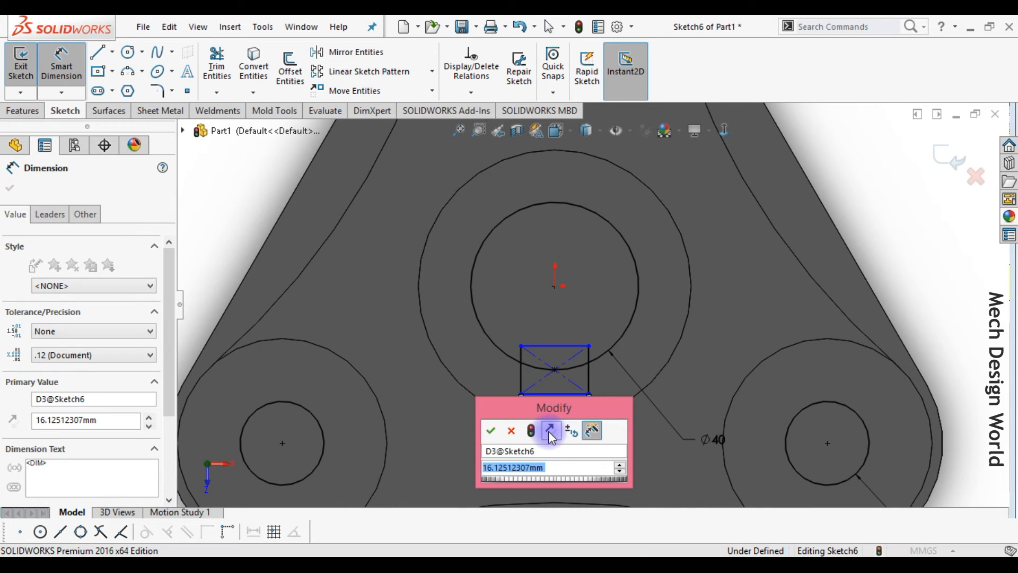
pyautogui.press('Return')
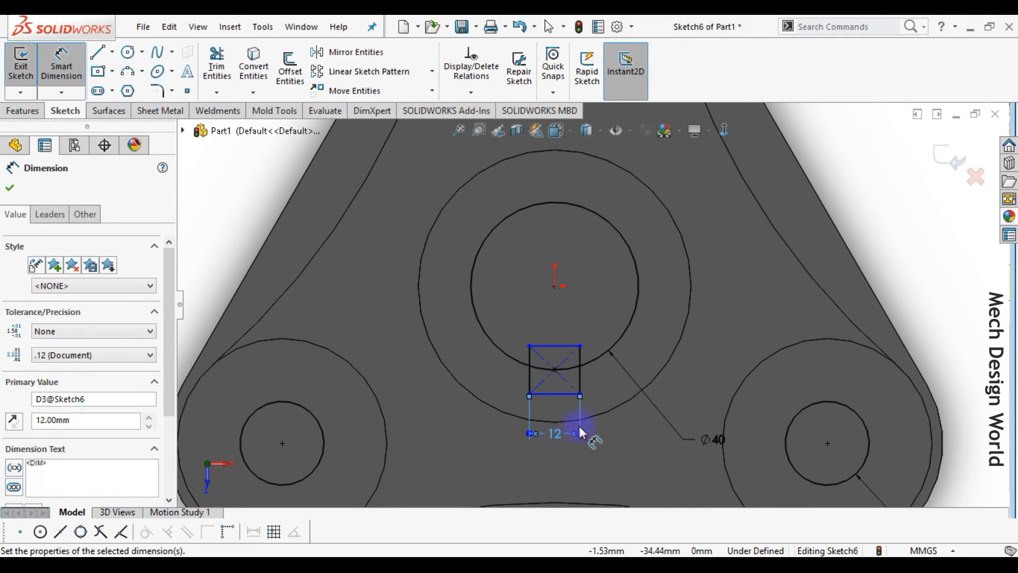
pyautogui.click(580, 376)
pyautogui.click(607, 377)
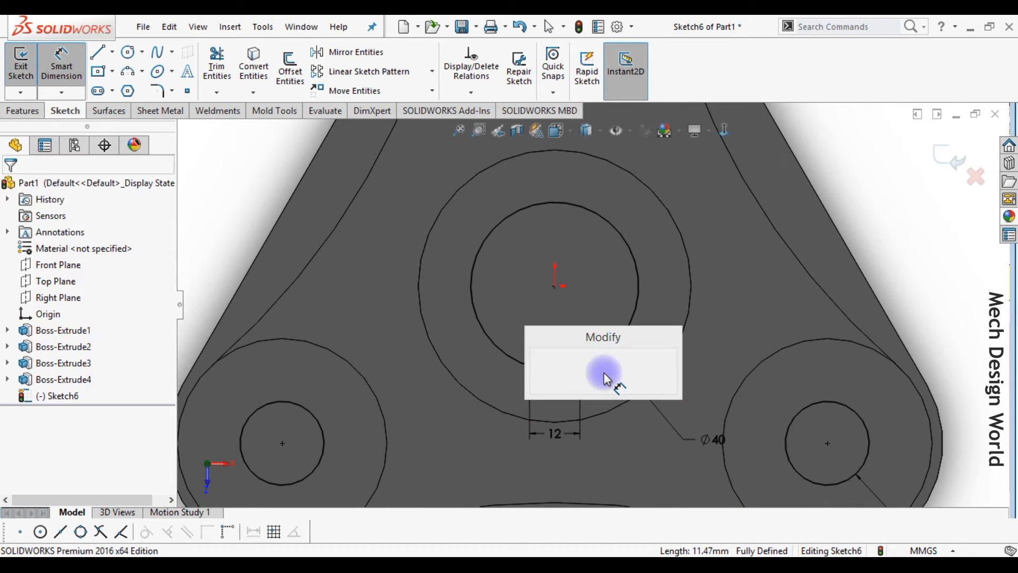
pyautogui.write('6.6')
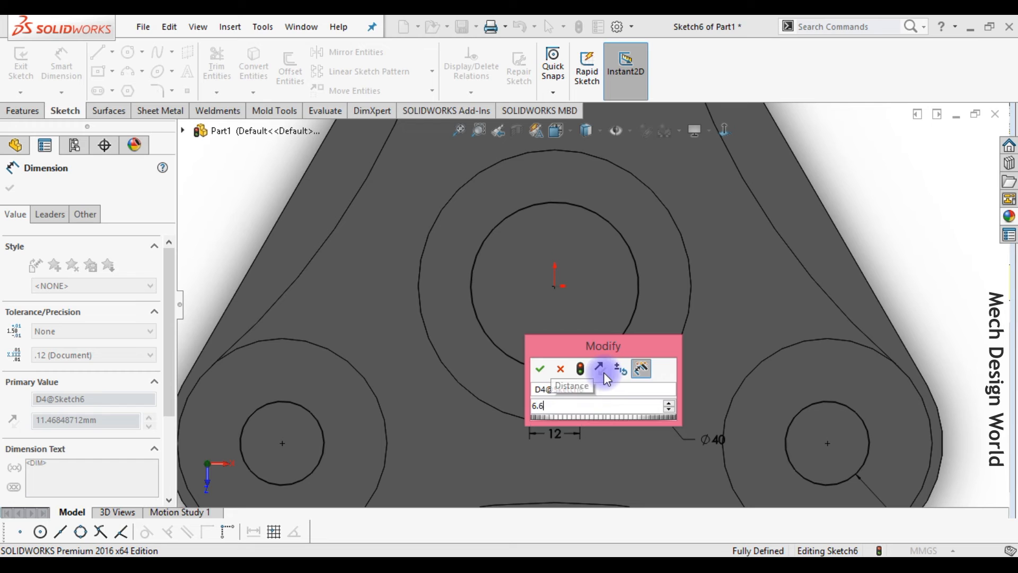
pyautogui.press('Return')
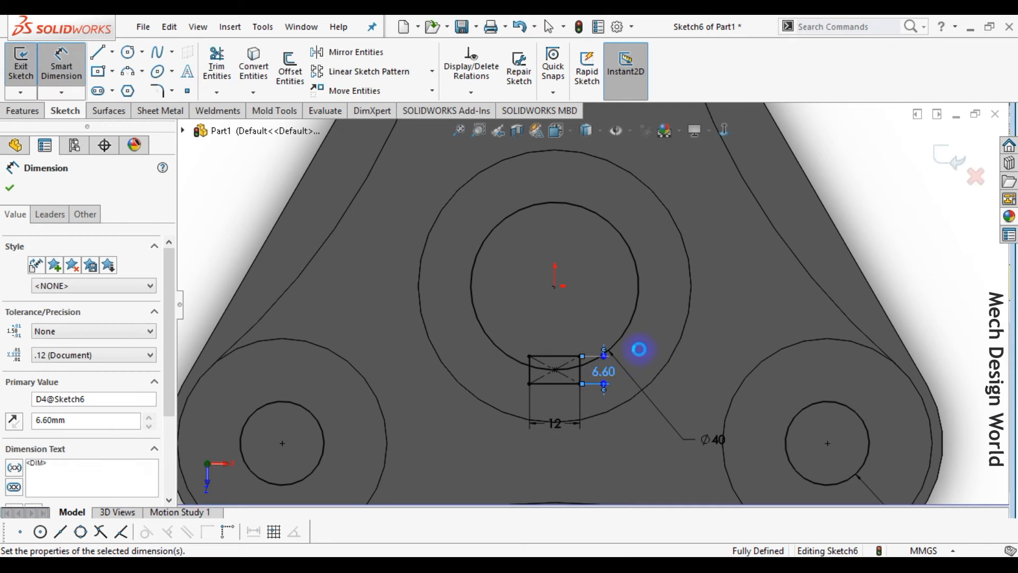
pyautogui.click(950, 158)
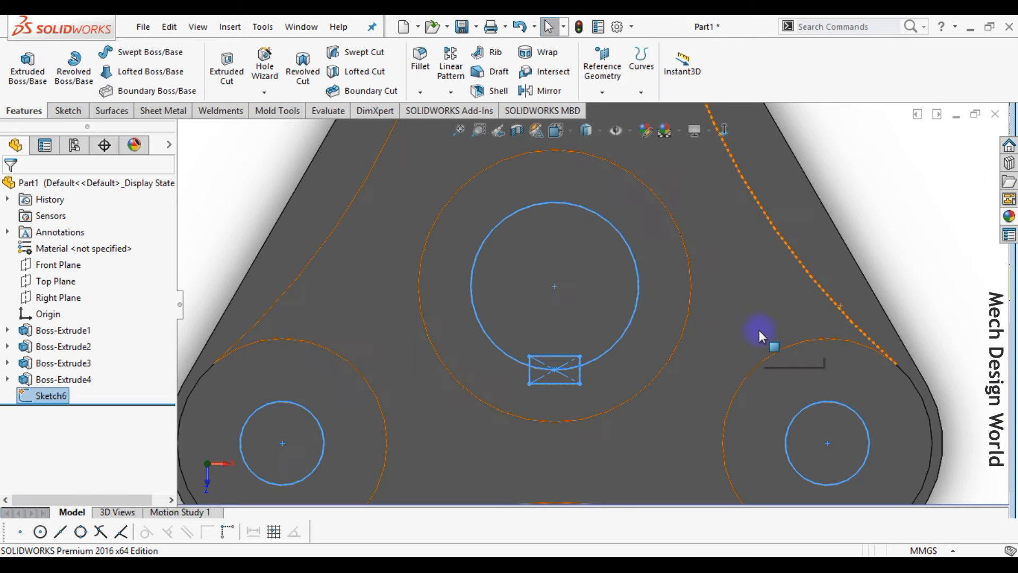
# Step: Start an Extruded Cut from the hole sketch with the Through All - Both end condition and clear its preselected contours
pyautogui.press('f')
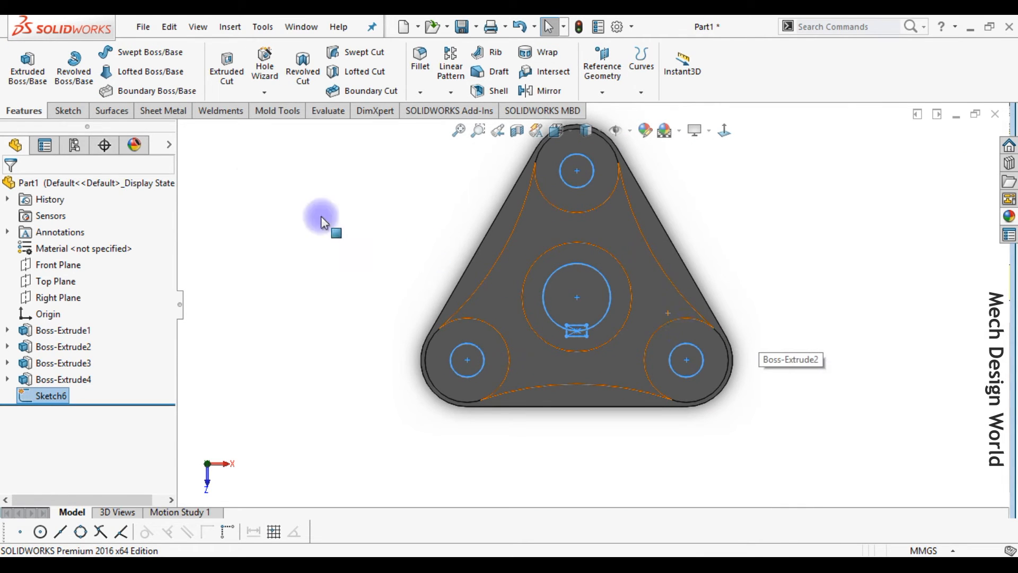
pyautogui.click(223, 61)
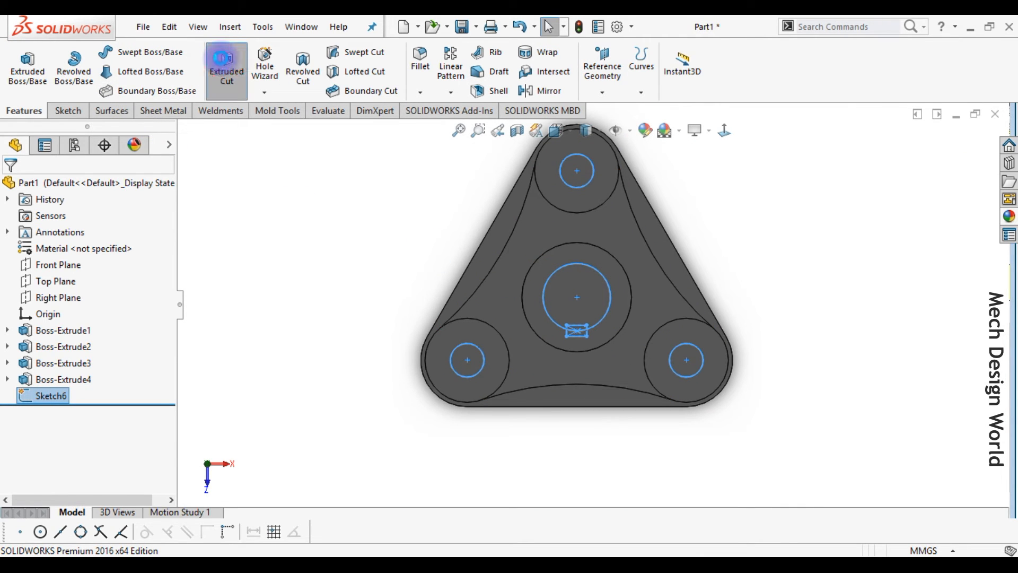
pyautogui.click(46, 276)
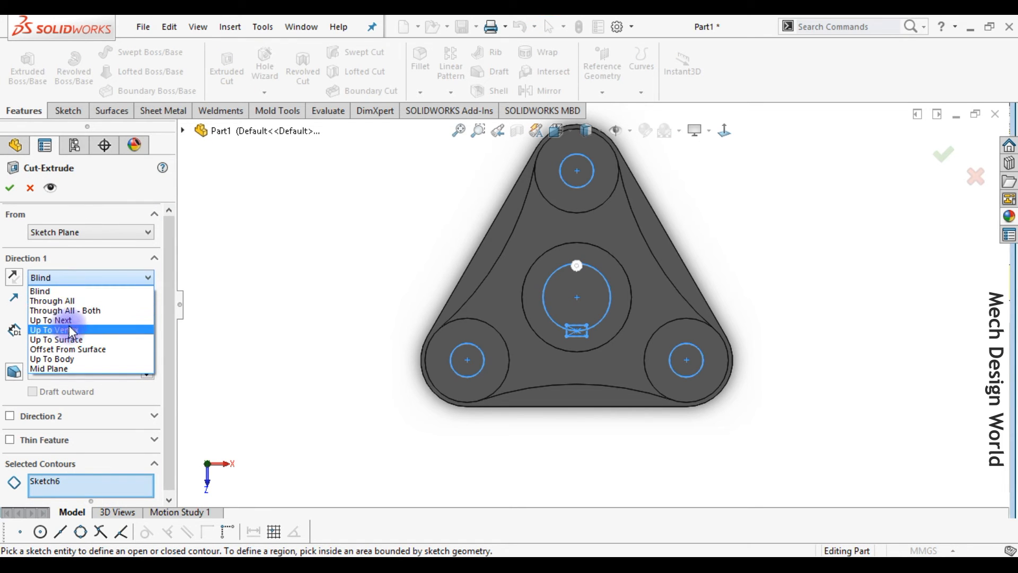
pyautogui.click(71, 310)
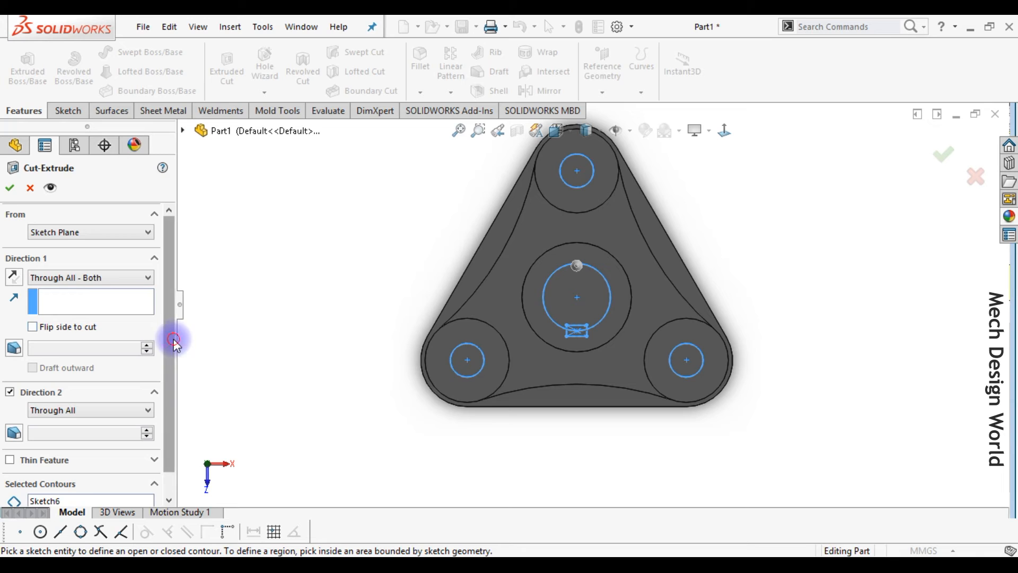
pyautogui.scroll(-2, 172, 336)
pyautogui.rightClick(93, 475)
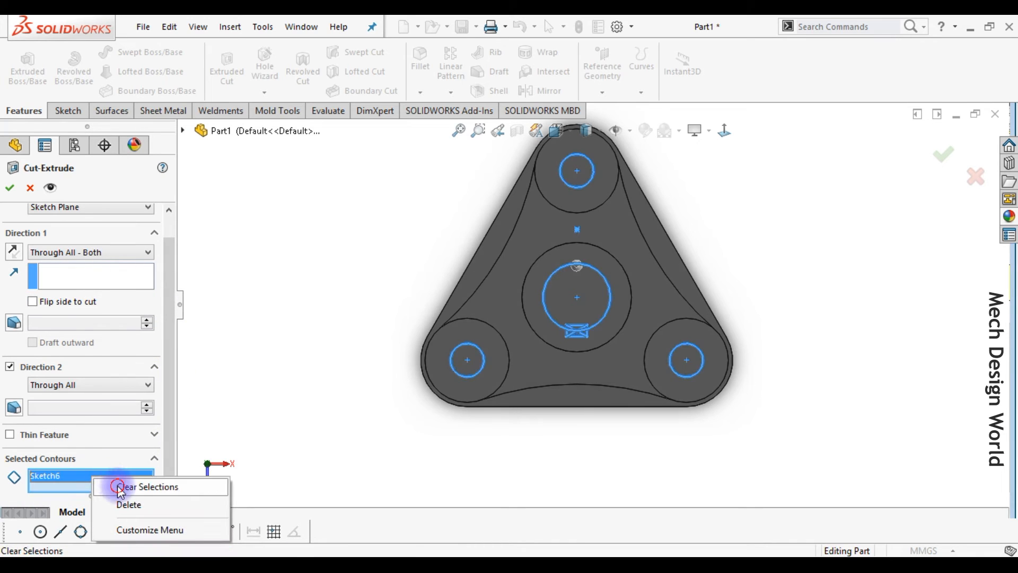
pyautogui.click(118, 484)
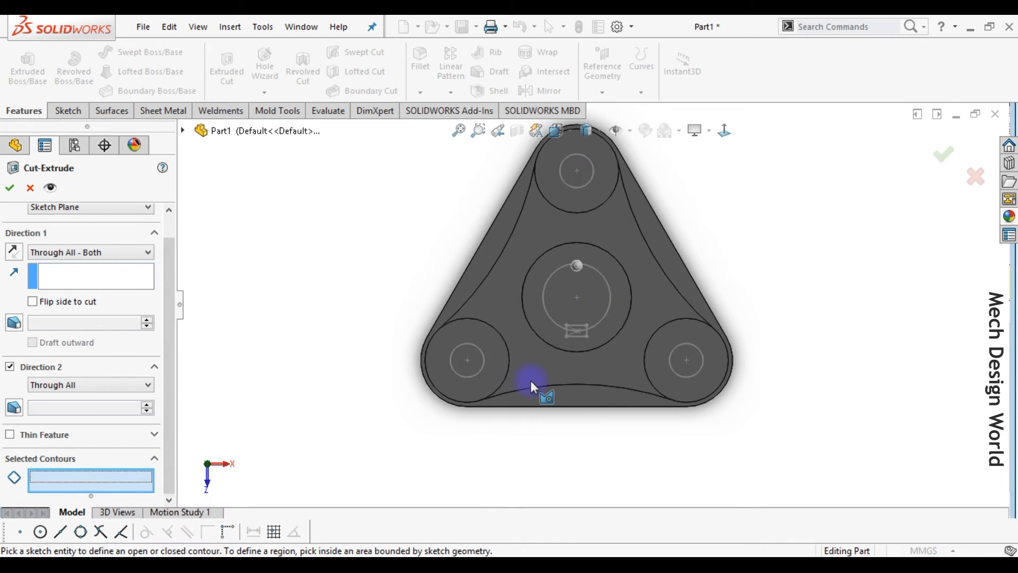
# Step: Cut the three small corner circles, the central circle and the keyway rectangle as the selected contours
pyautogui.click(482, 368)
pyautogui.click(682, 378)
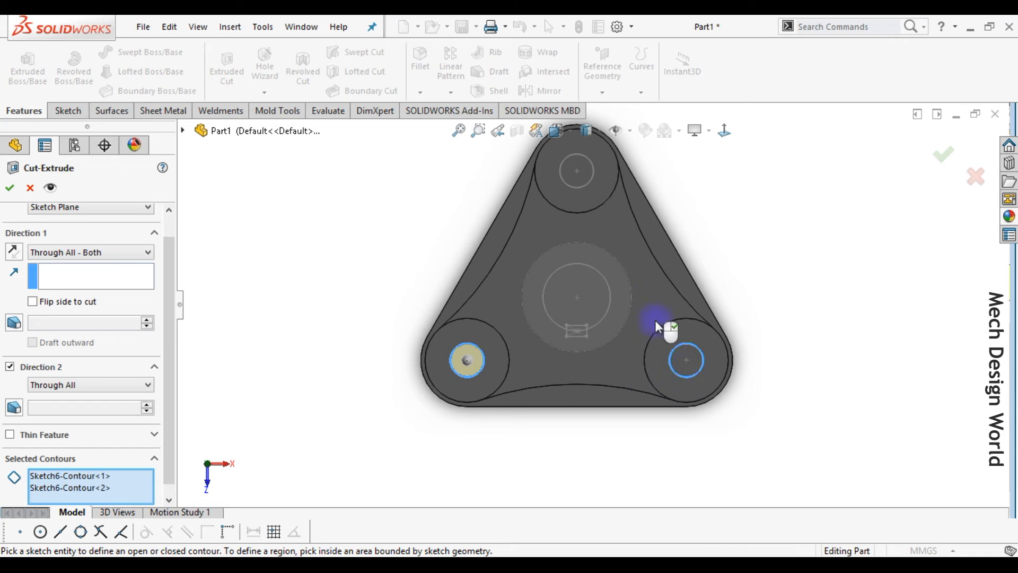
pyautogui.click(584, 188)
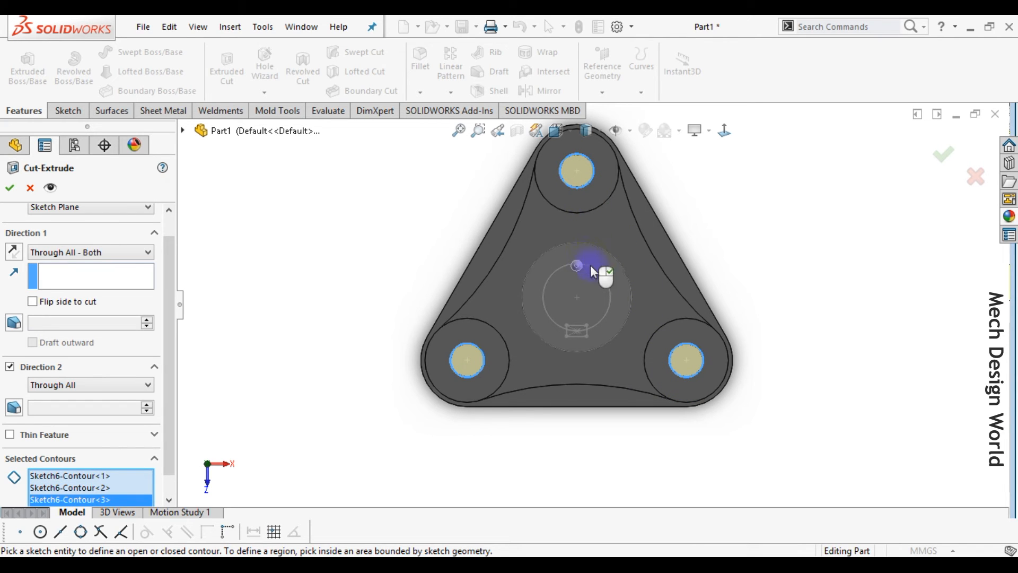
pyautogui.click(602, 274)
pyautogui.scroll(-5, 579, 331)
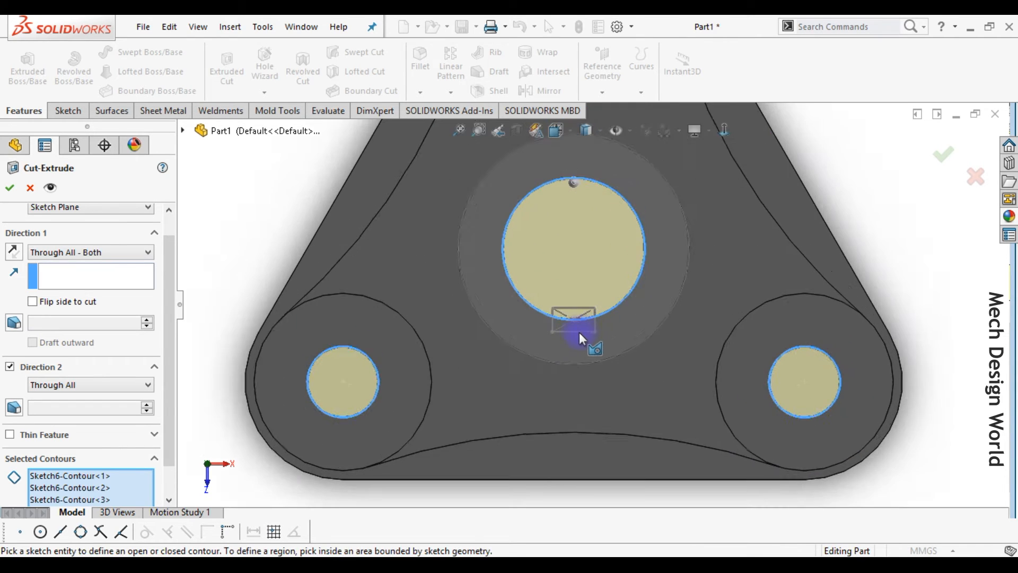
pyautogui.click(585, 332)
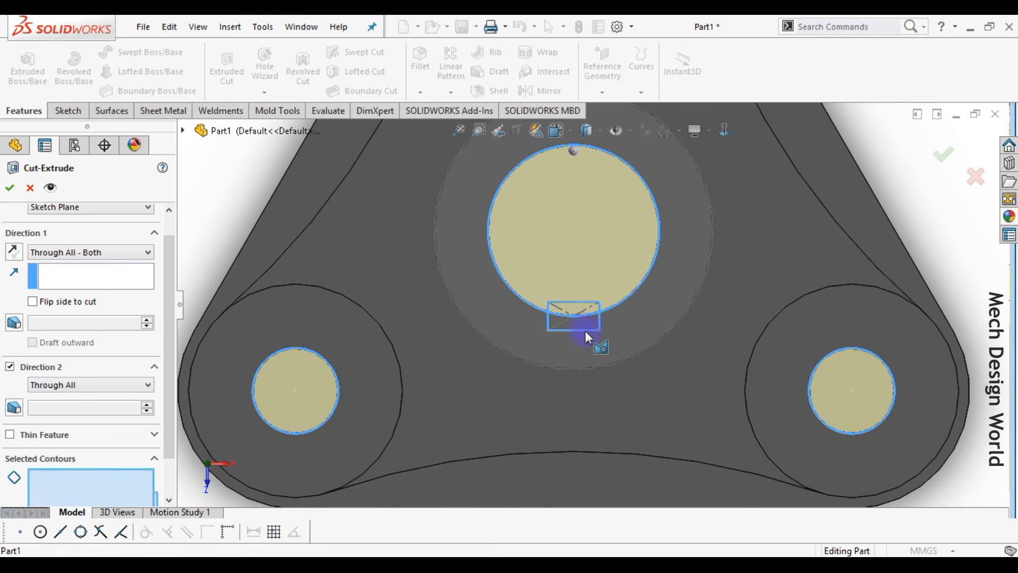
pyautogui.click(10, 186)
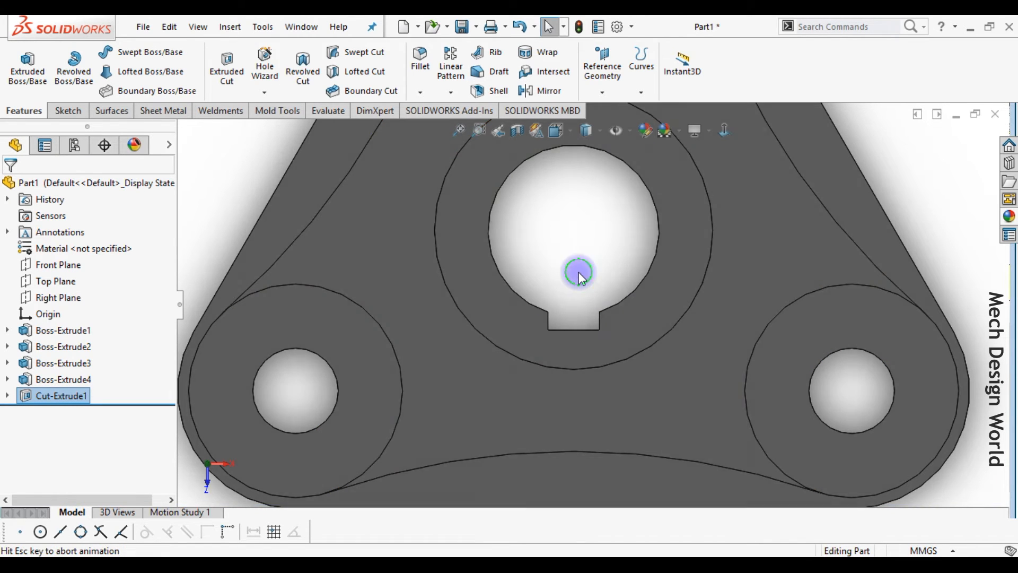
# Step: Start a sketch on the flat underside face of the triangular plate
pyautogui.press('f')
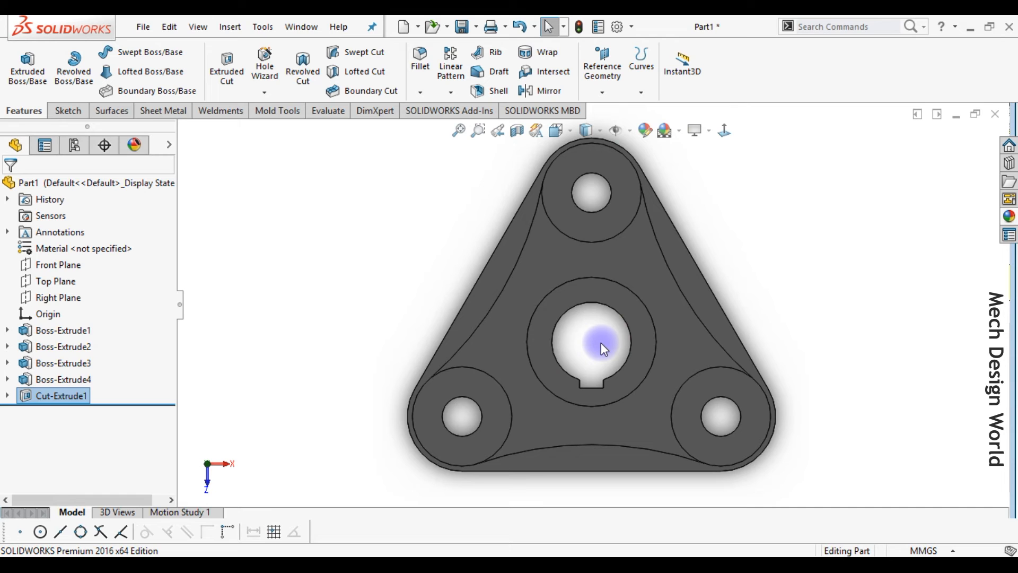
pyautogui.hotkey('ctrl', '7')
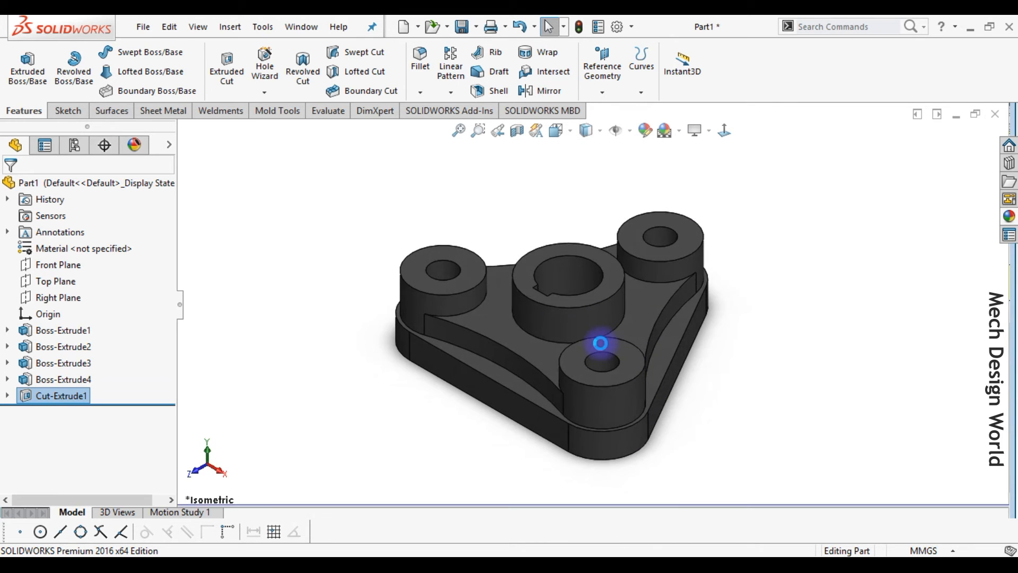
pyautogui.hotkey('shift', 'Down')
pyautogui.hotkey('shift', 'Down')
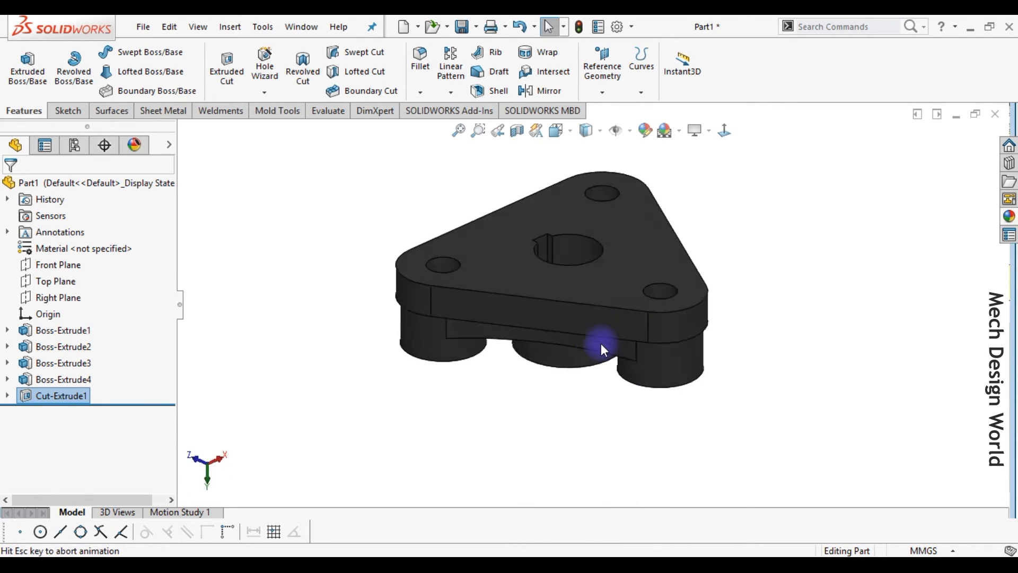
pyautogui.click(613, 308)
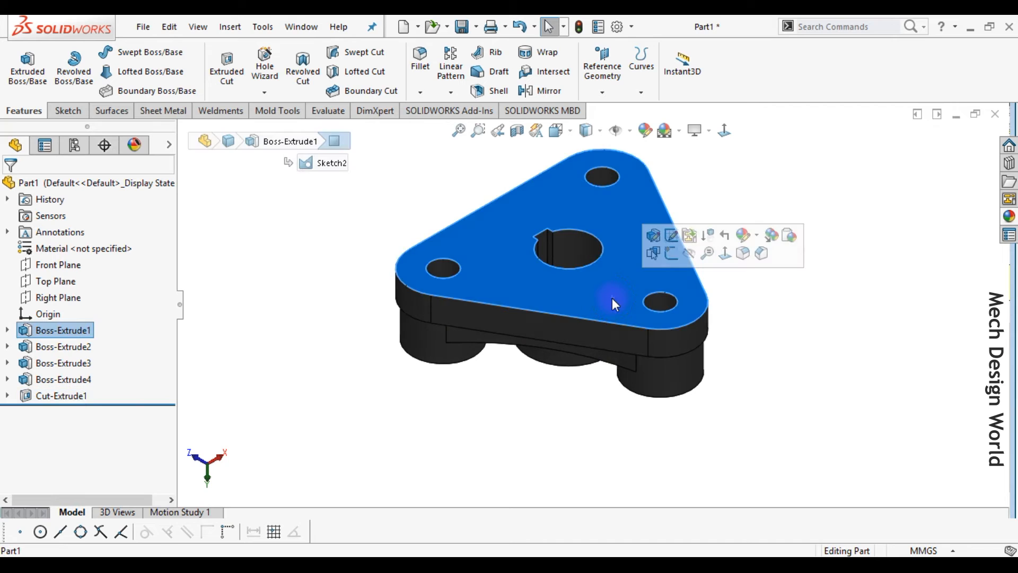
pyautogui.click(676, 254)
pyautogui.click(724, 218)
# Step: Offset the outer outline of the plate's underside face inward by 5 mm
pyautogui.click(296, 75)
pyautogui.click(643, 225)
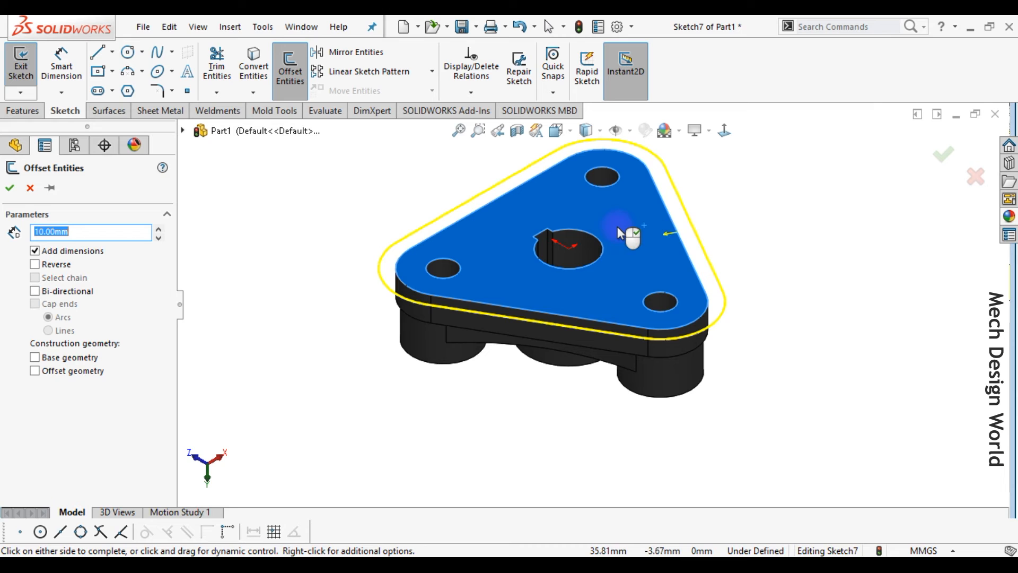
pyautogui.write('5')
pyautogui.press('Return')
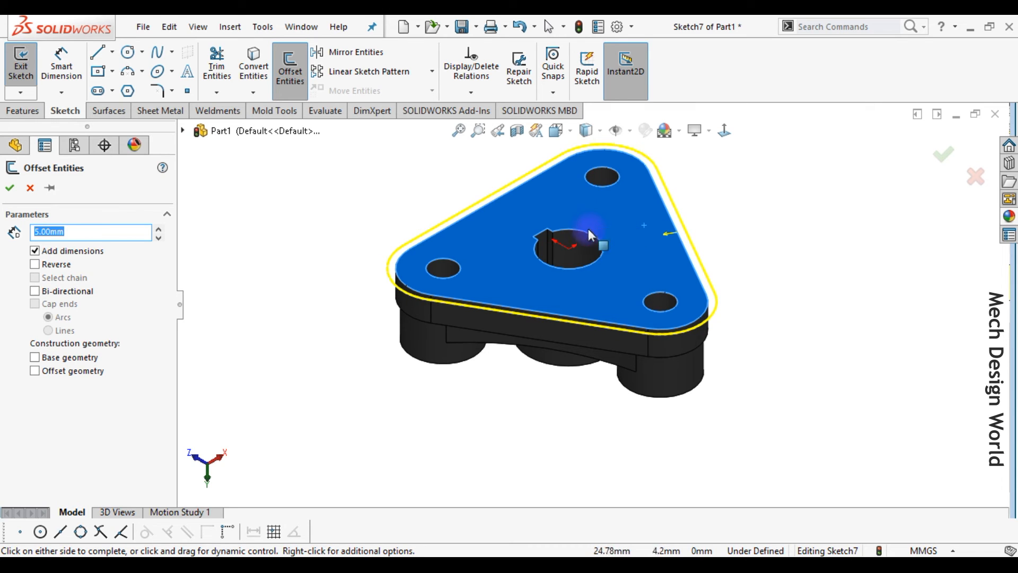
pyautogui.click(600, 222)
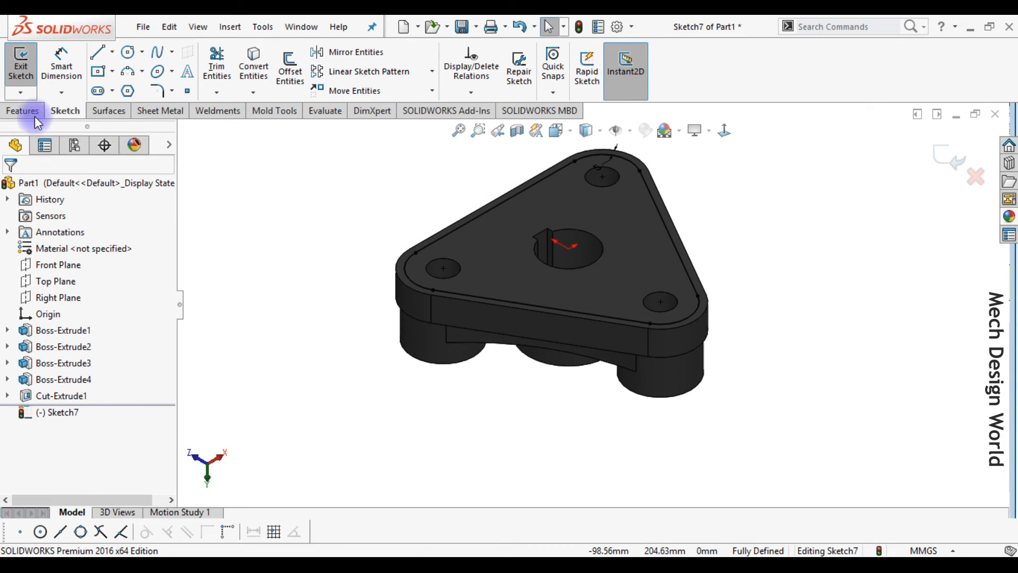
# Step: Cut the offset outline into the plate using Offset From Surface, 5 mm from the plate's opposite face
pyautogui.click(21, 112)
pyautogui.click(225, 67)
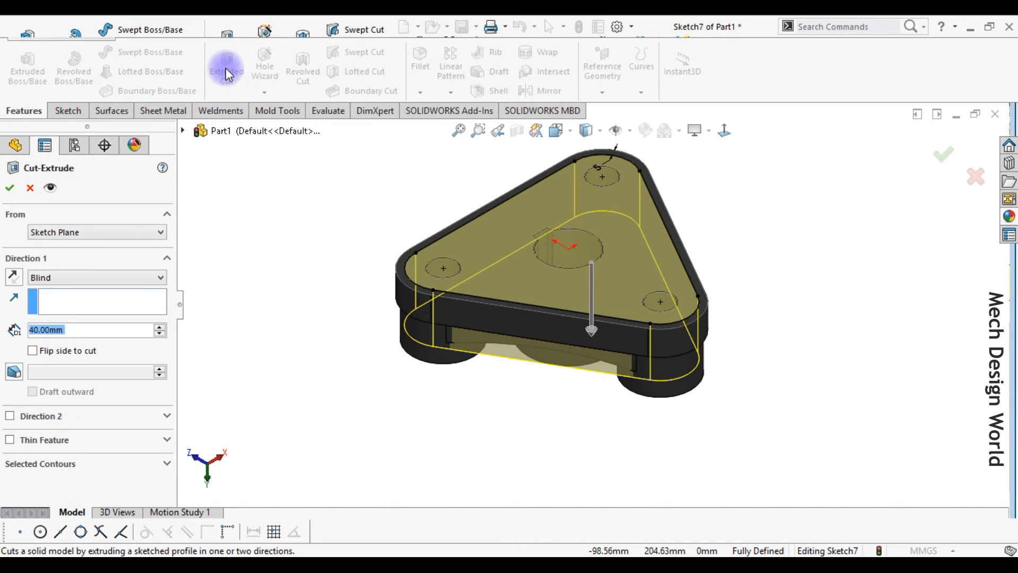
pyautogui.click(113, 279)
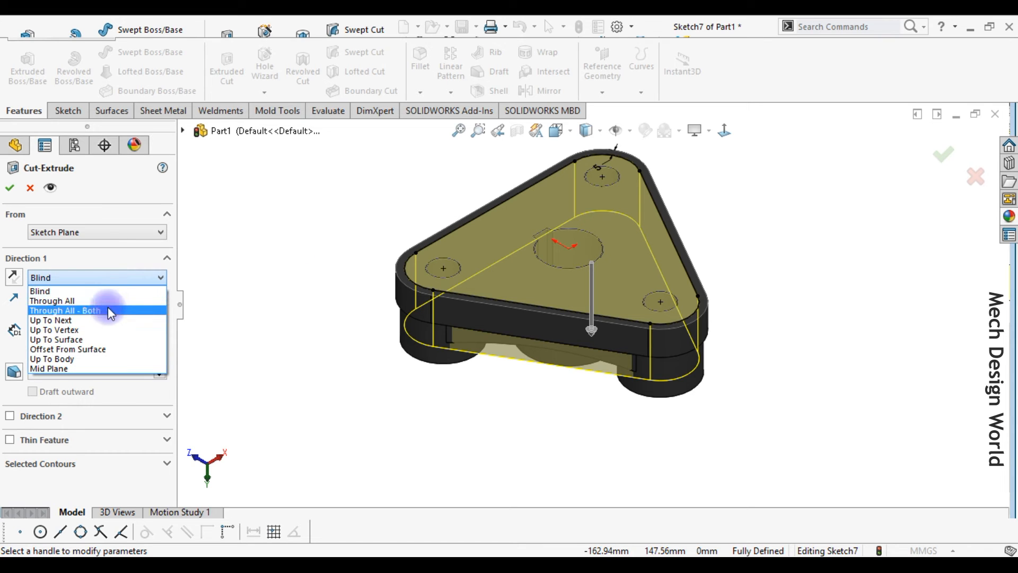
pyautogui.click(94, 348)
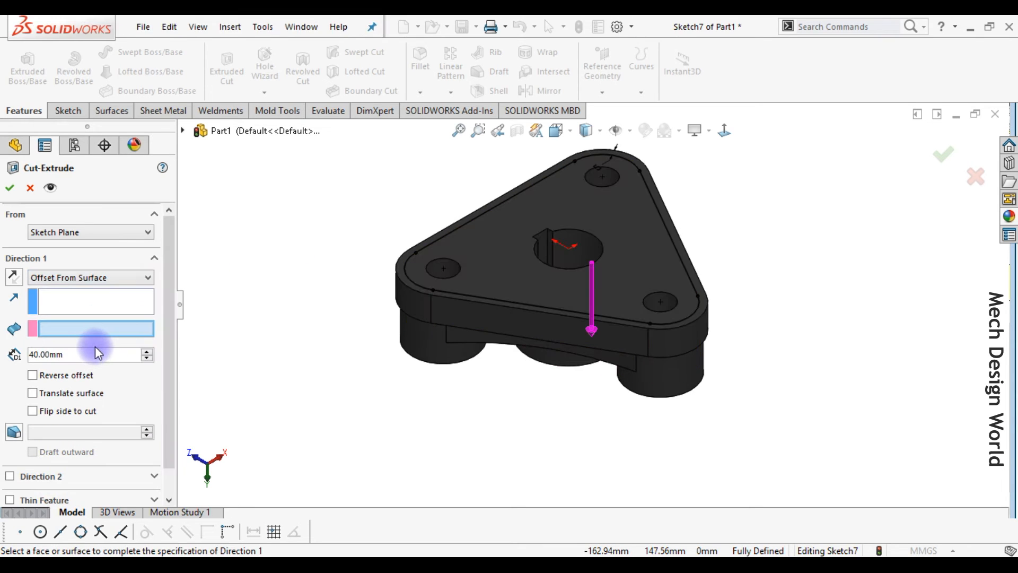
pyautogui.moveTo(94, 349); pyautogui.dragTo(21, 353)
pyautogui.write('5')
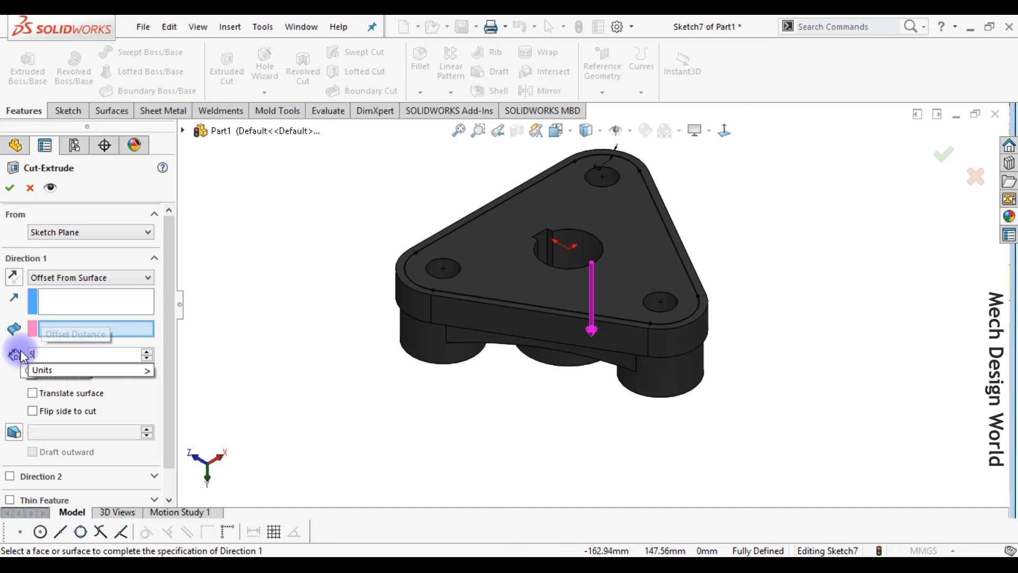
pyautogui.press('Return')
pyautogui.moveTo(566, 354); pyautogui.dragTo(580, 214, button='middle')
pyautogui.click(578, 219)
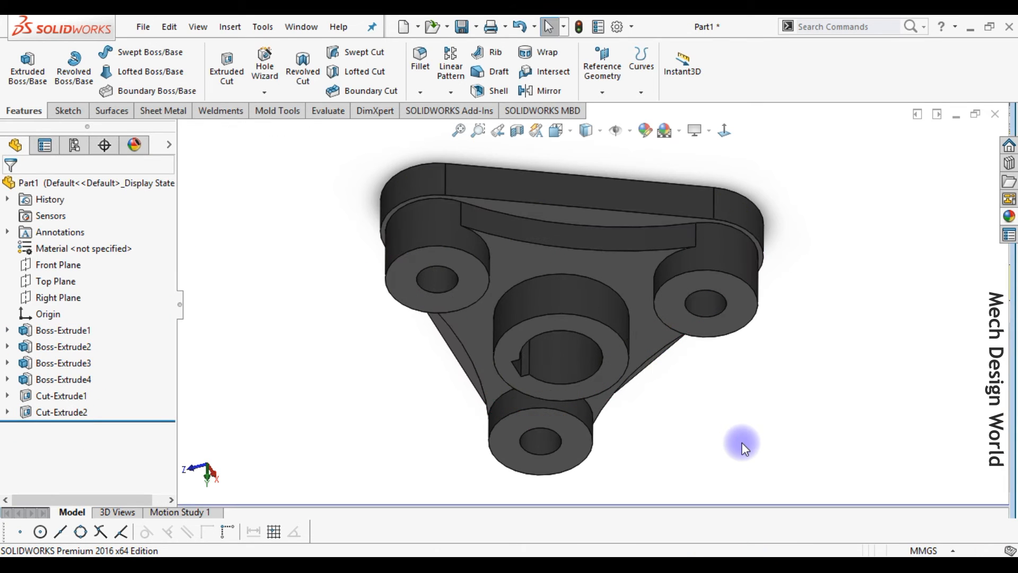
pyautogui.hotkey('ctrl', '7')
pyautogui.hotkey('shift', 'Down')
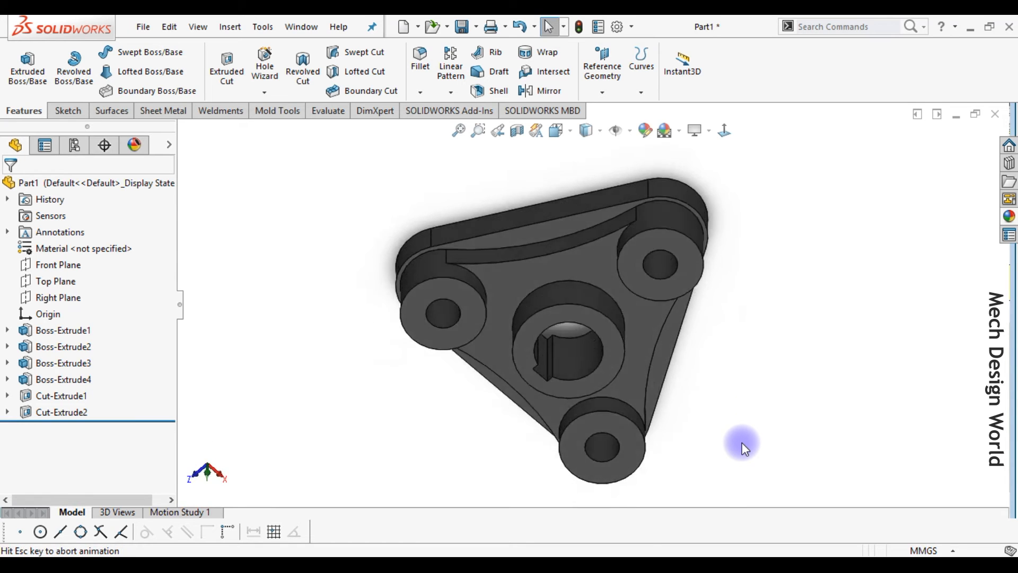
# Step: Start a sketch on the Right Plane
pyautogui.hotkey('ctrl', '7')
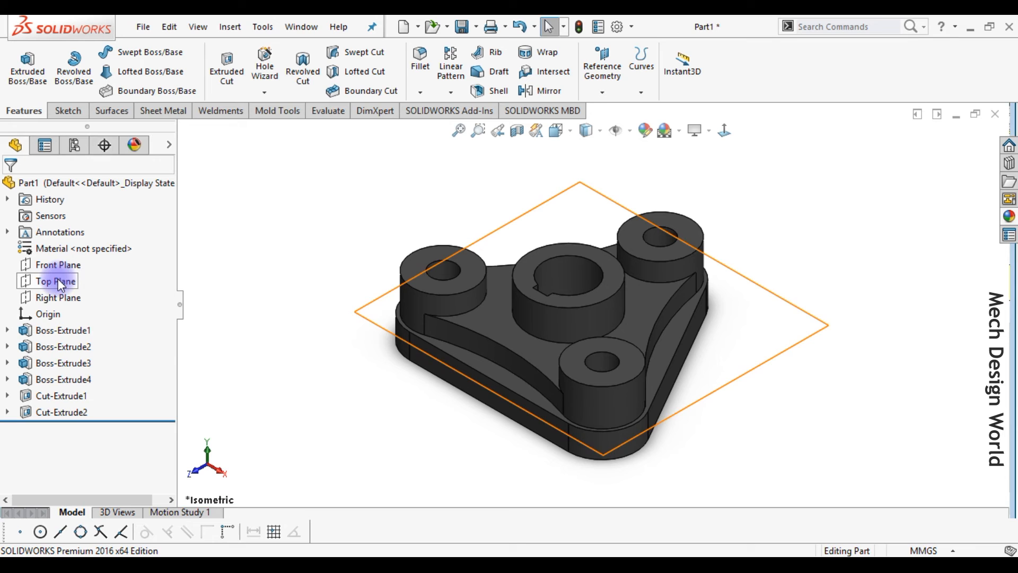
pyautogui.click(58, 297)
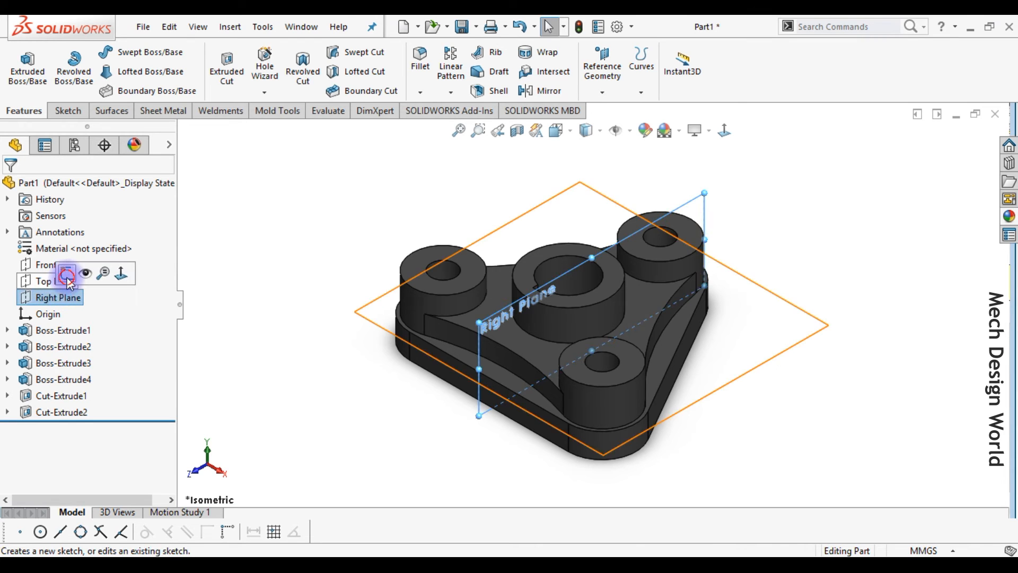
pyautogui.click(66, 272)
pyautogui.click(729, 127)
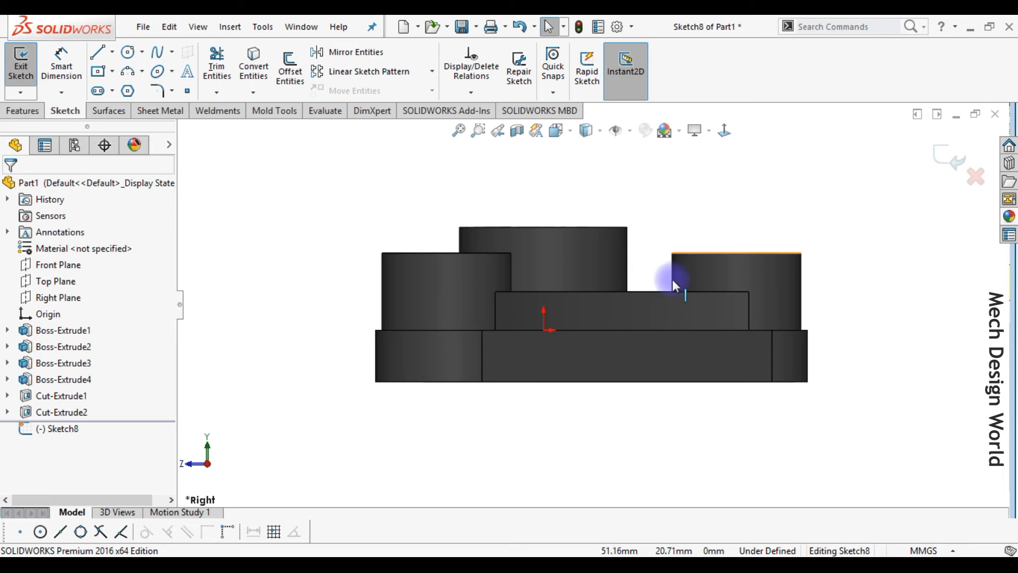
pyautogui.scroll(-3, 665, 281)
# Step: Sketch a closed five-line rib profile about 23 mm wide and 14 mm high between the central and corner cylinders, with a sloped upper edge
pyautogui.click(97, 52)
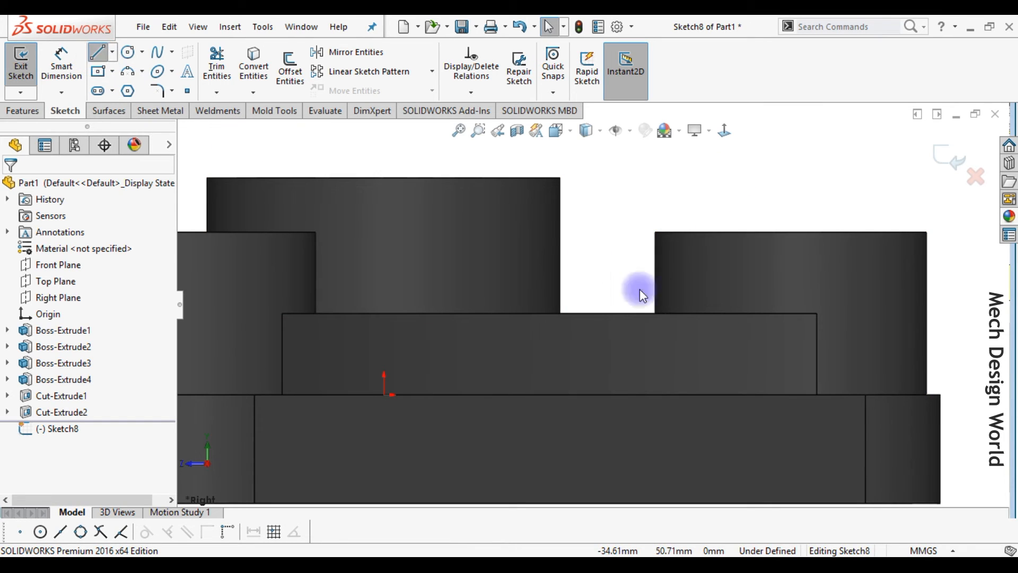
pyautogui.click(549, 314)
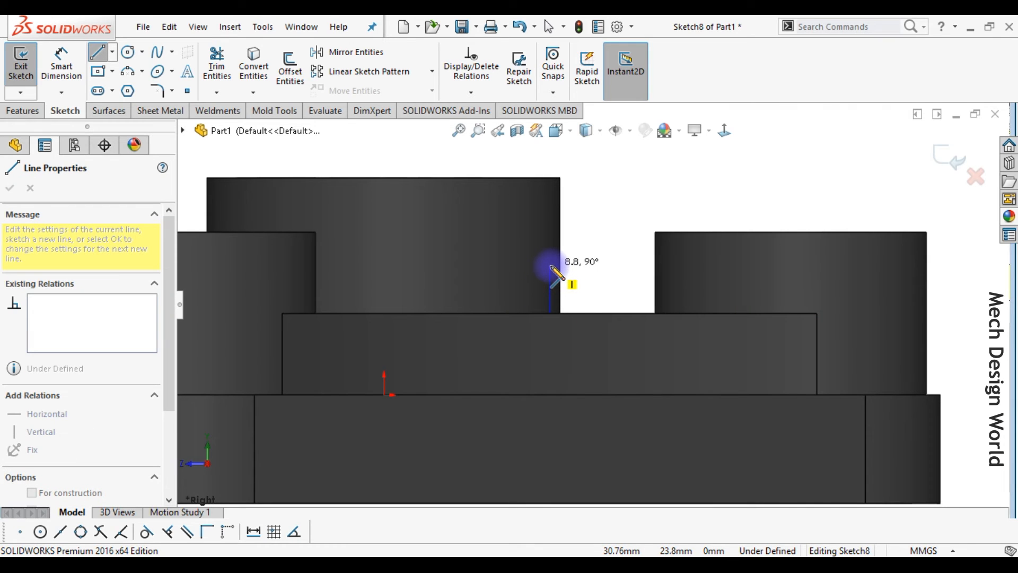
pyautogui.click(549, 234)
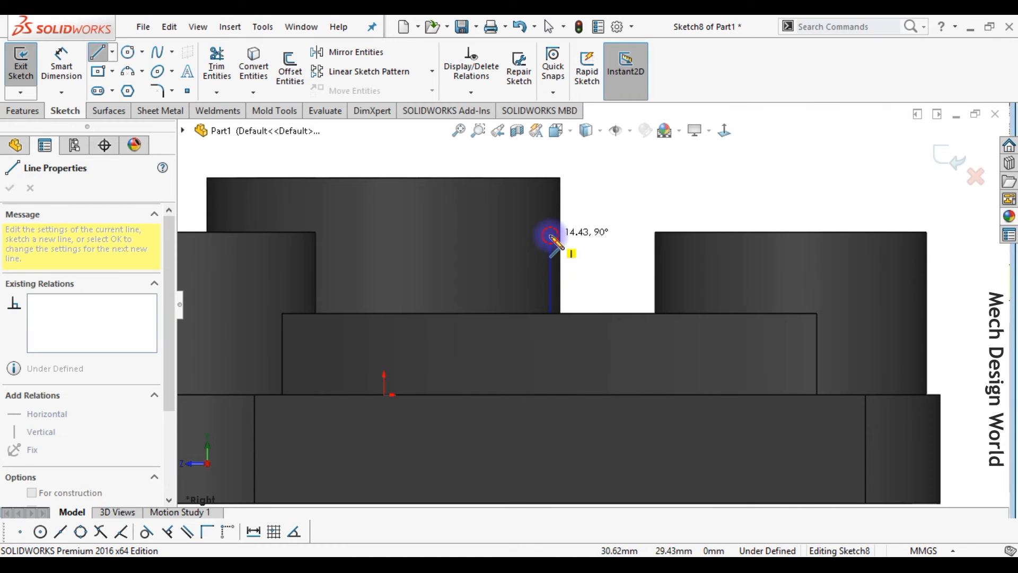
pyautogui.click(586, 261)
pyautogui.click(677, 261)
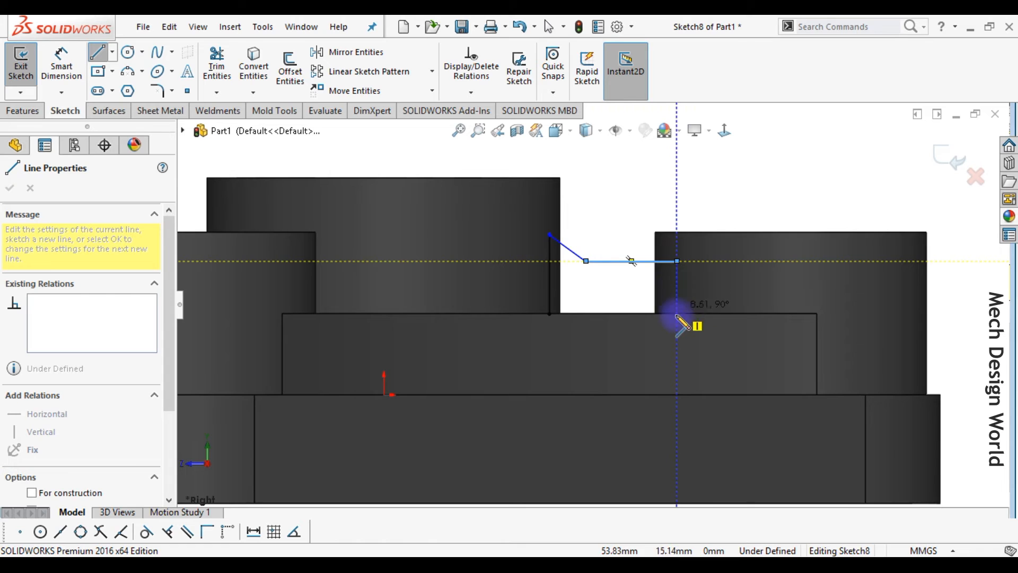
pyautogui.click(676, 319)
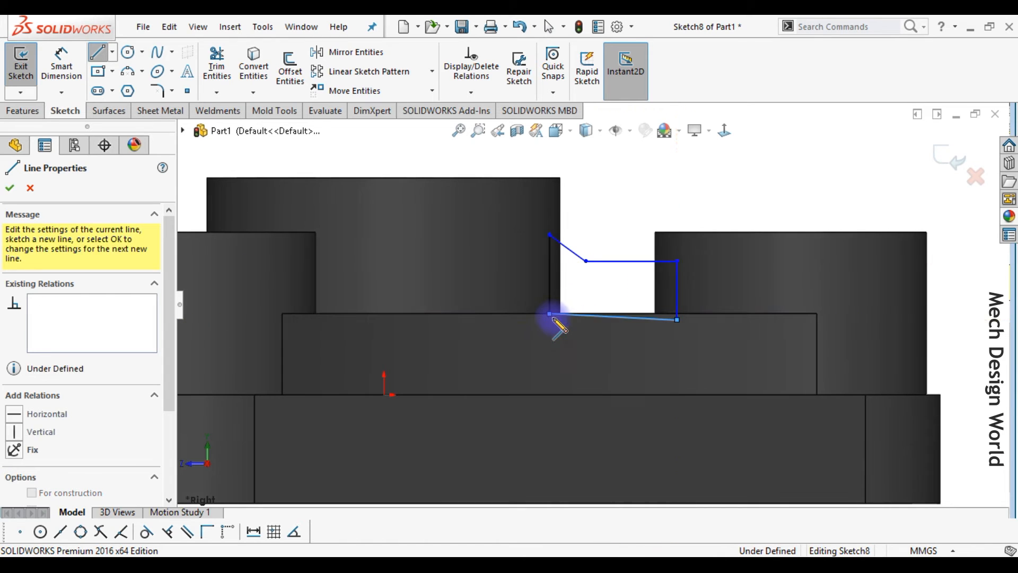
pyautogui.click(550, 313)
pyautogui.press('Escape')
# Step: Add a horizontal relation to the slanted base line of the rib profile
pyautogui.click(550, 313)
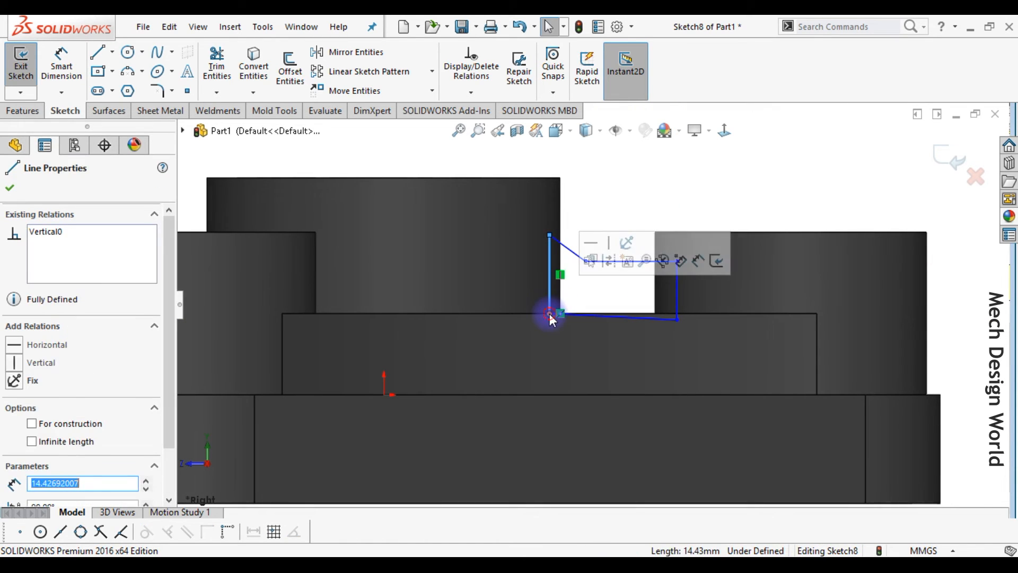
pyautogui.moveTo(558, 314); pyautogui.dragTo(554, 313)
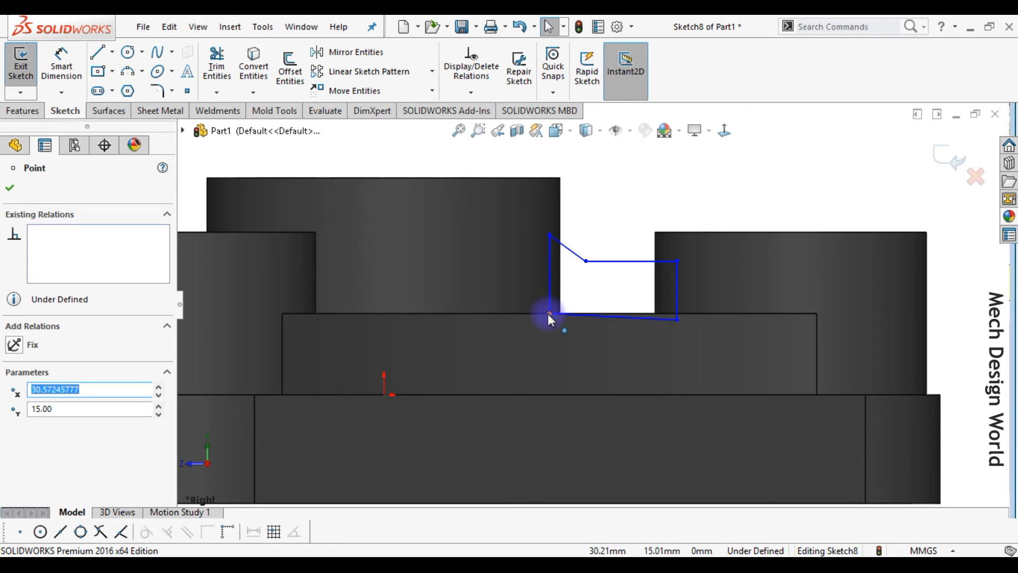
pyautogui.click(549, 313)
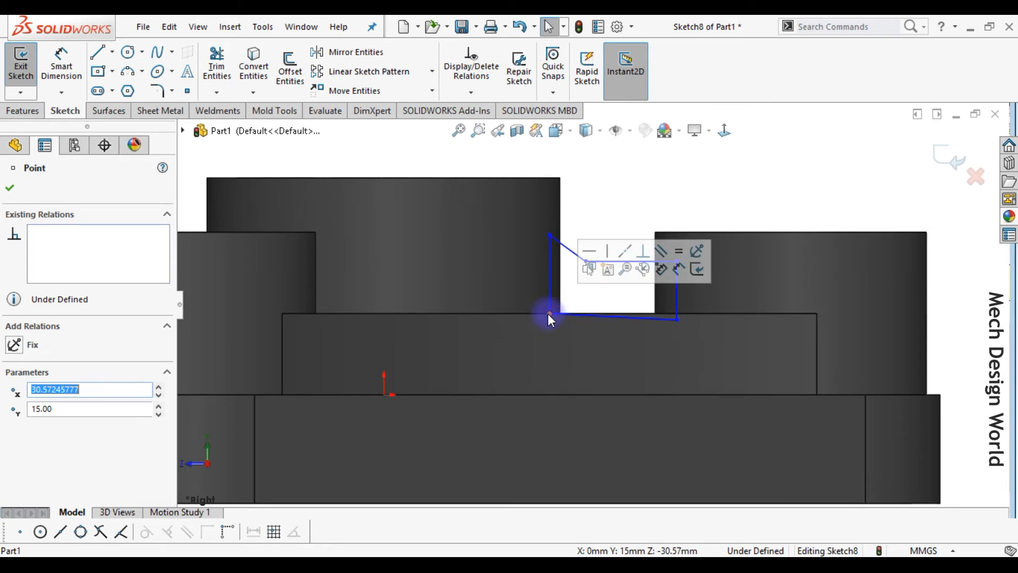
pyautogui.click(593, 315)
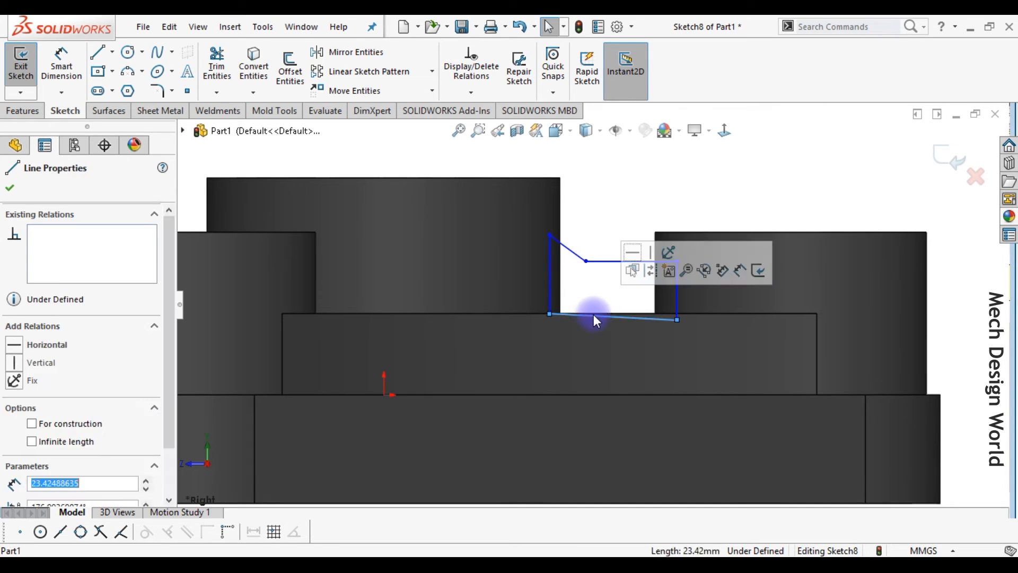
pyautogui.click(630, 308)
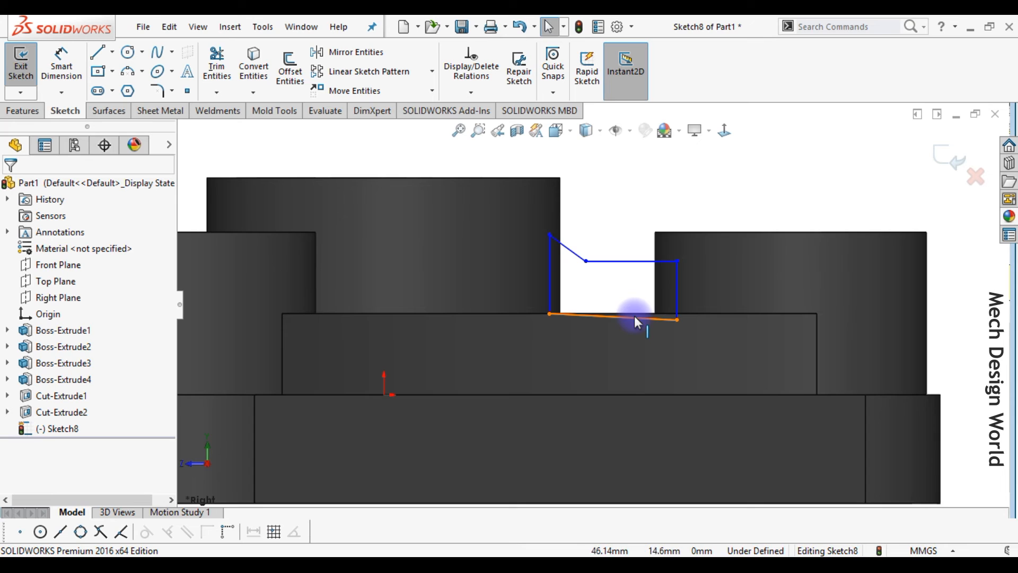
pyautogui.click(634, 316)
pyautogui.click(675, 267)
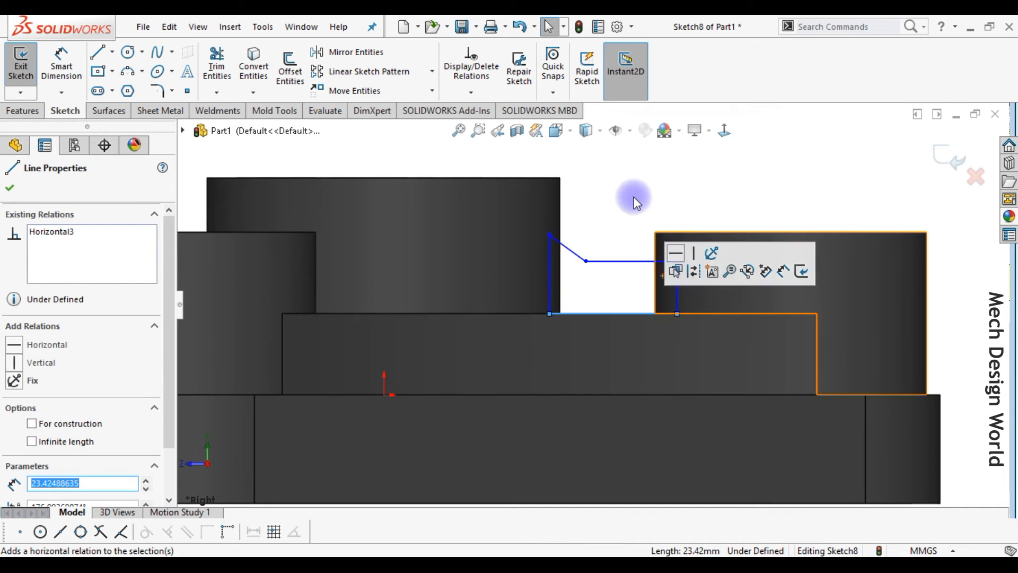
pyautogui.click(633, 197)
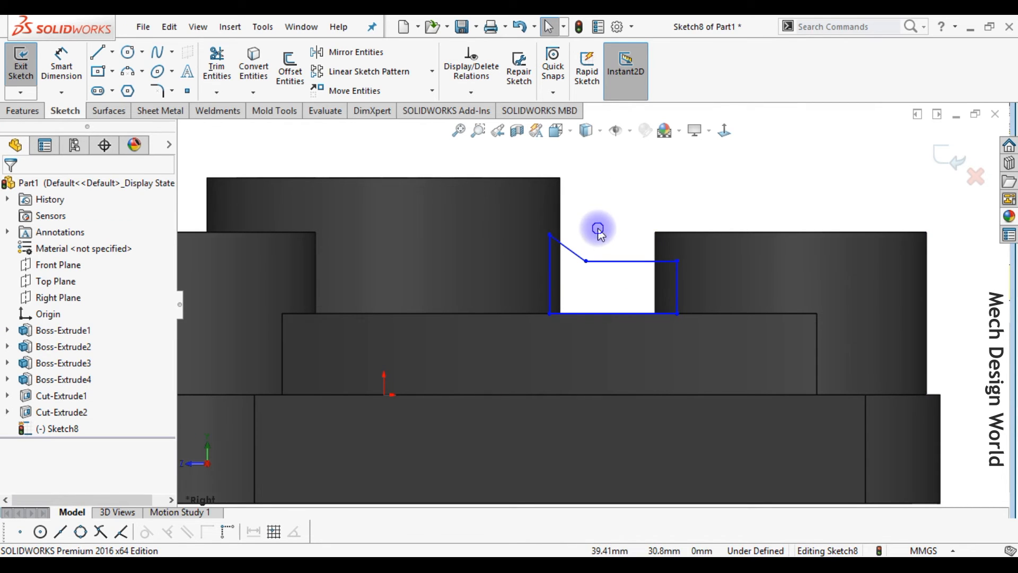
# Step: Dimension the distance between the profile's short upper horizontal line and its base line as 12.5 mm
pyautogui.moveTo(598, 228); pyautogui.dragTo(604, 130, button='right')
pyautogui.click(648, 261)
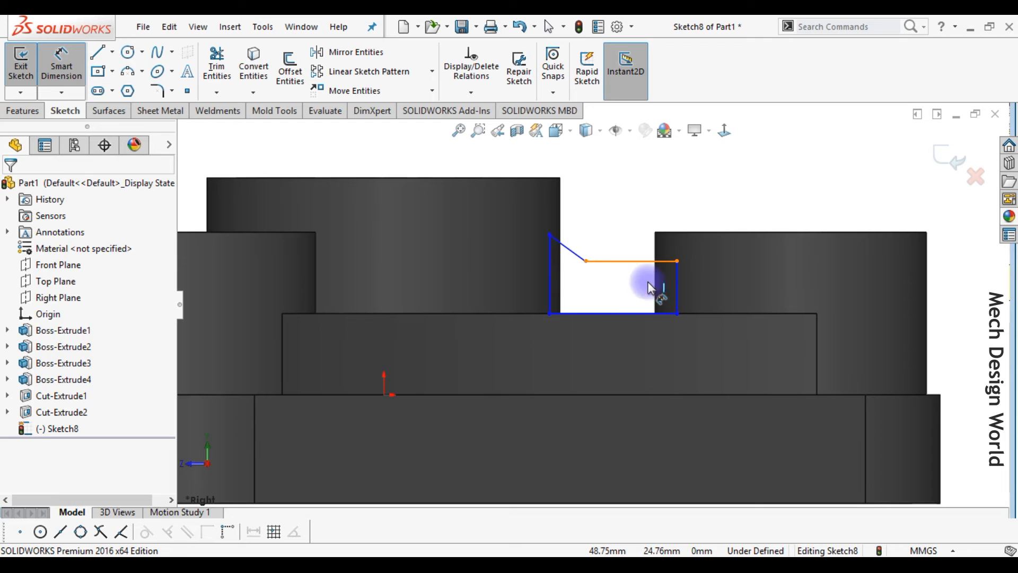
pyautogui.click(647, 313)
pyautogui.click(701, 282)
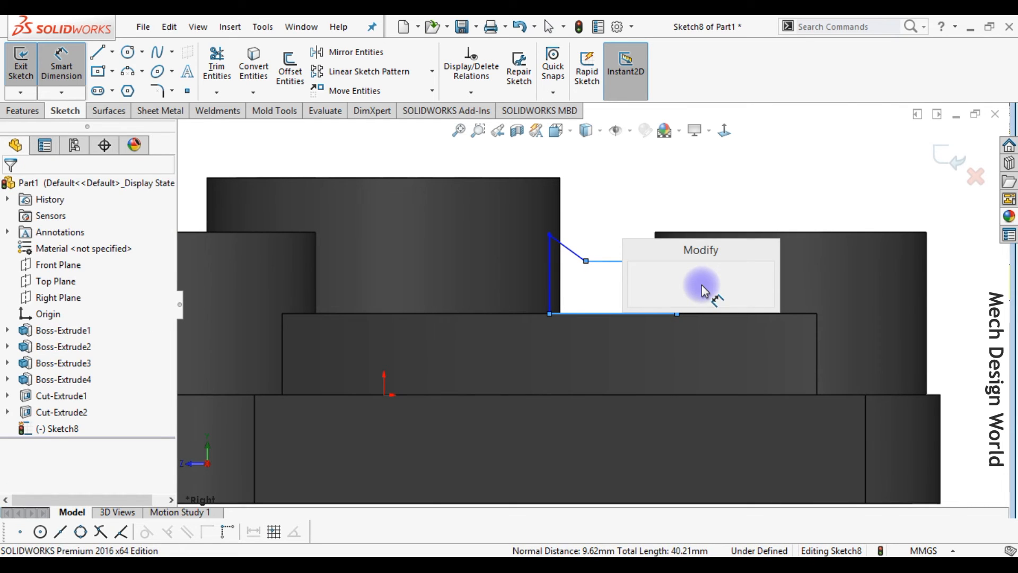
pyautogui.write('12.5')
pyautogui.press('Return')
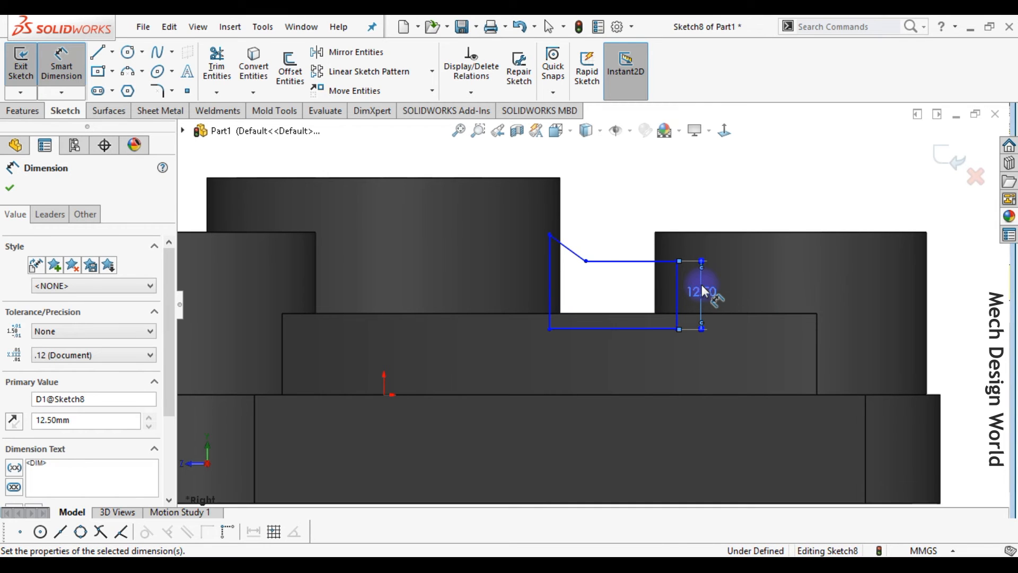
# Step: Dimension the profile's vertical line beside the central cylinder as 17.5 mm
pyautogui.click(548, 254)
pyautogui.click(521, 272)
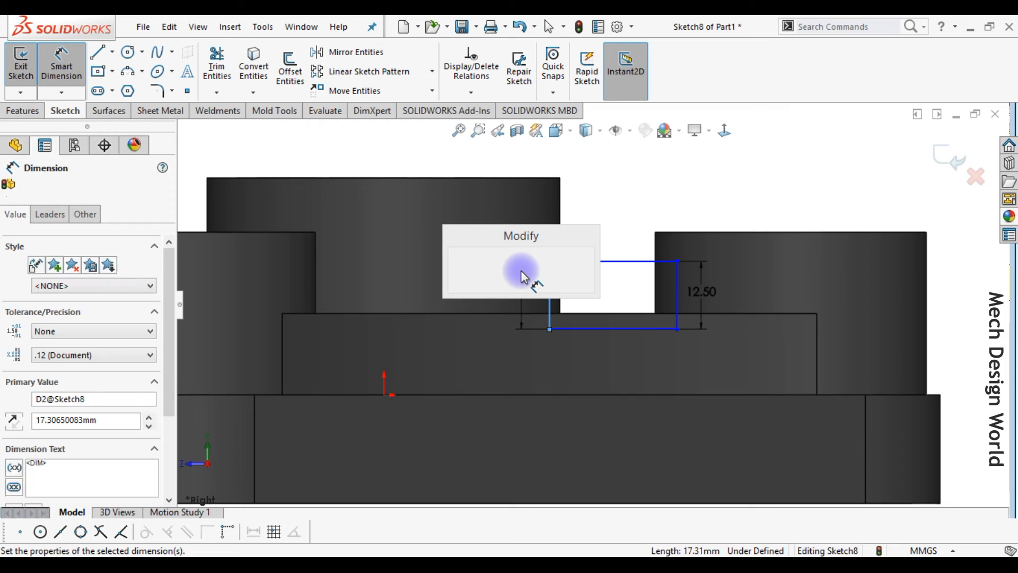
pyautogui.write('17.5')
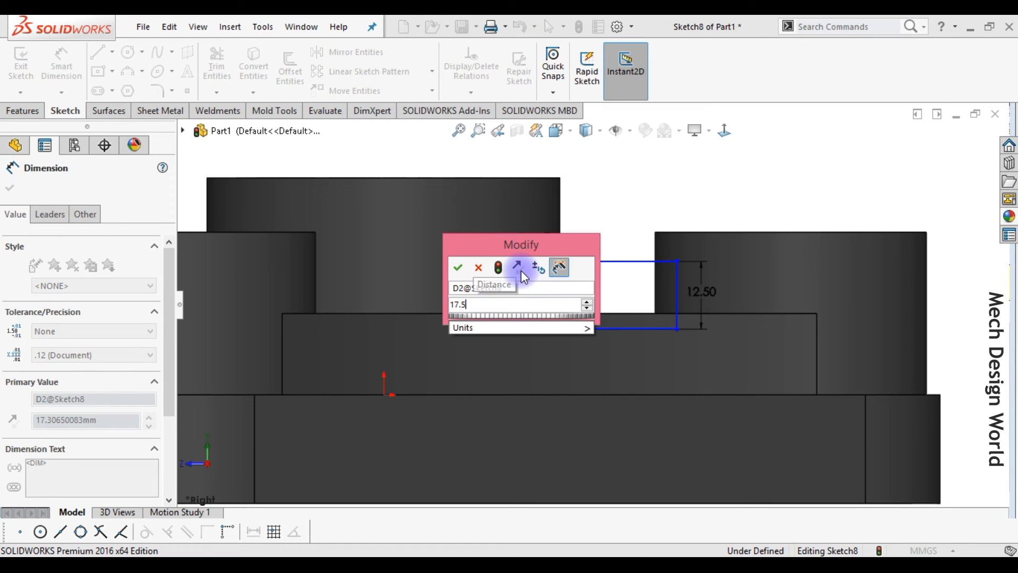
pyautogui.press('Return')
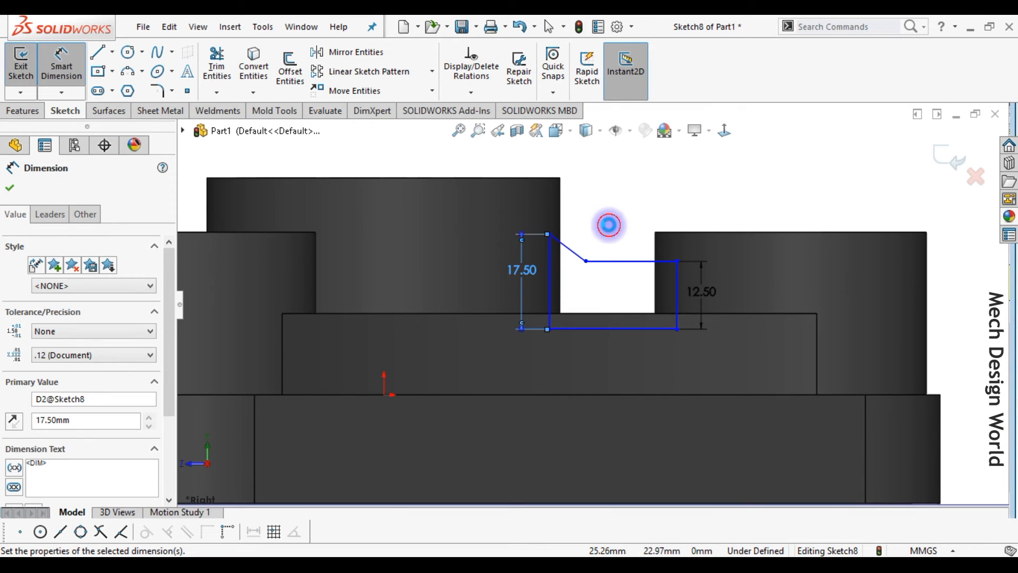
pyautogui.click(609, 225)
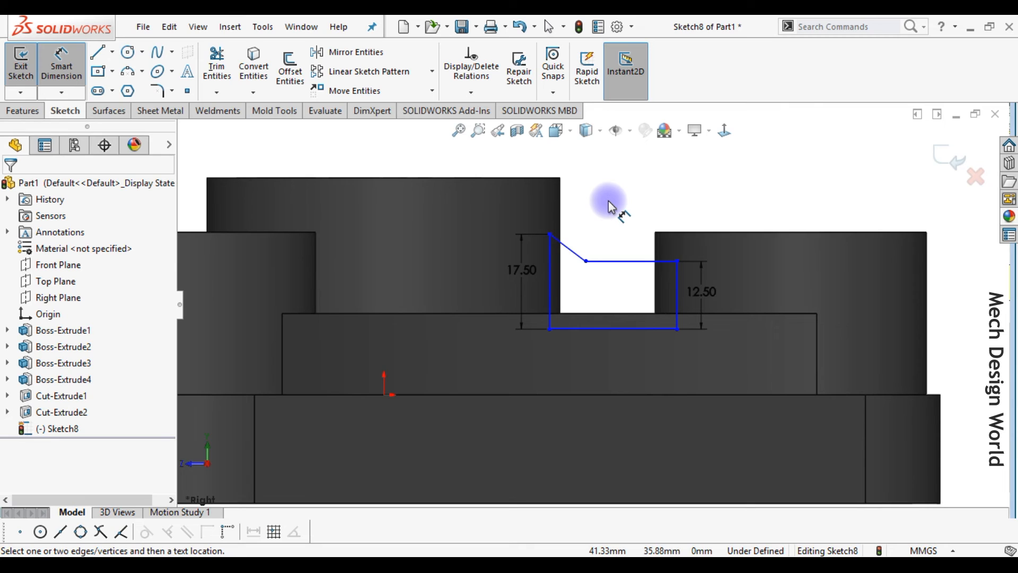
# Step: Dimension the profile's upper horizontal line as 6.5 mm
pyautogui.click(619, 265)
pyautogui.click(631, 219)
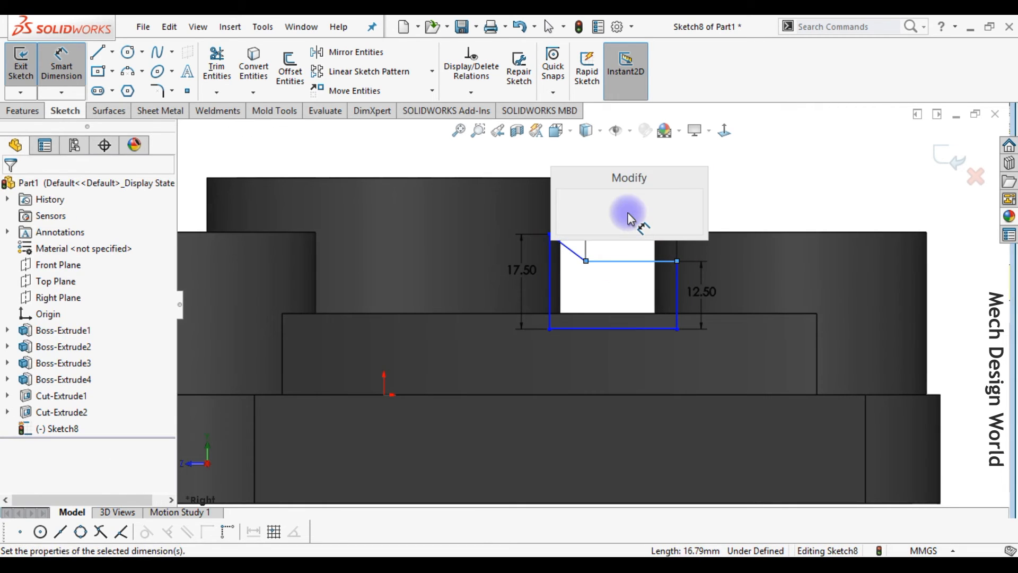
pyautogui.write('6.5')
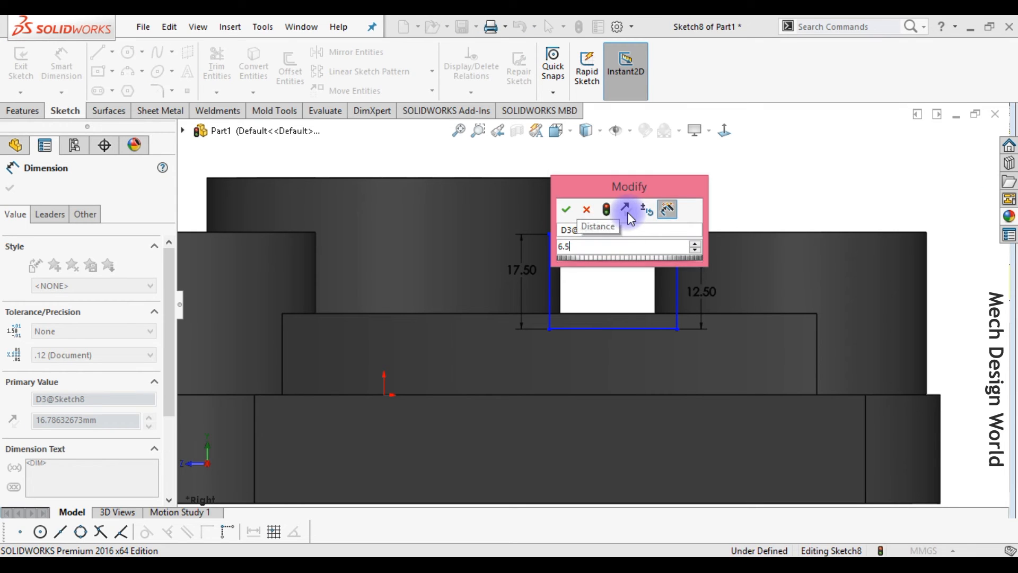
pyautogui.press('Return')
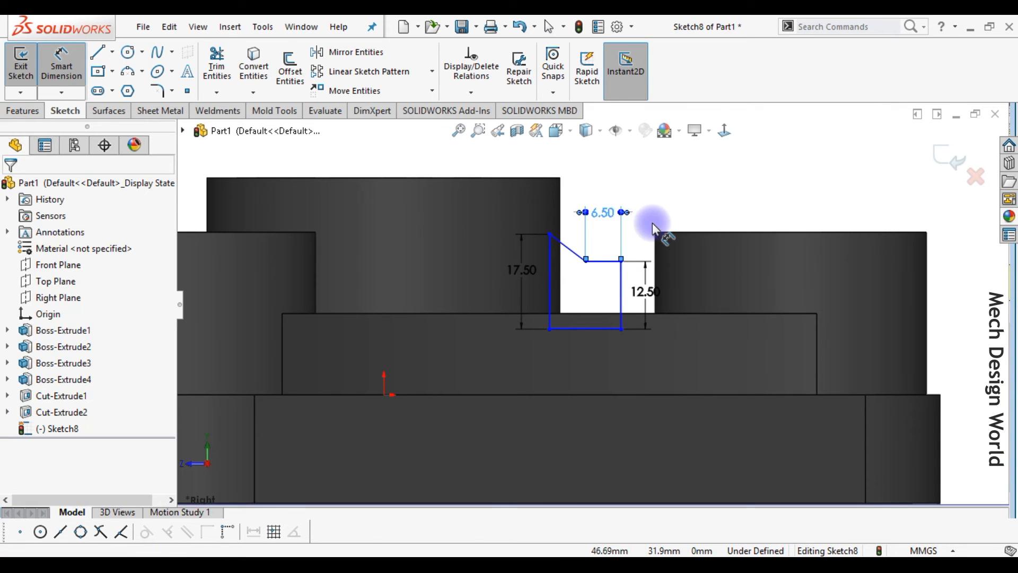
pyautogui.press('Escape')
# Step: Make the profile's base line collinear with the upper edge of the concave-sided boss
pyautogui.scroll(-3, 636, 318)
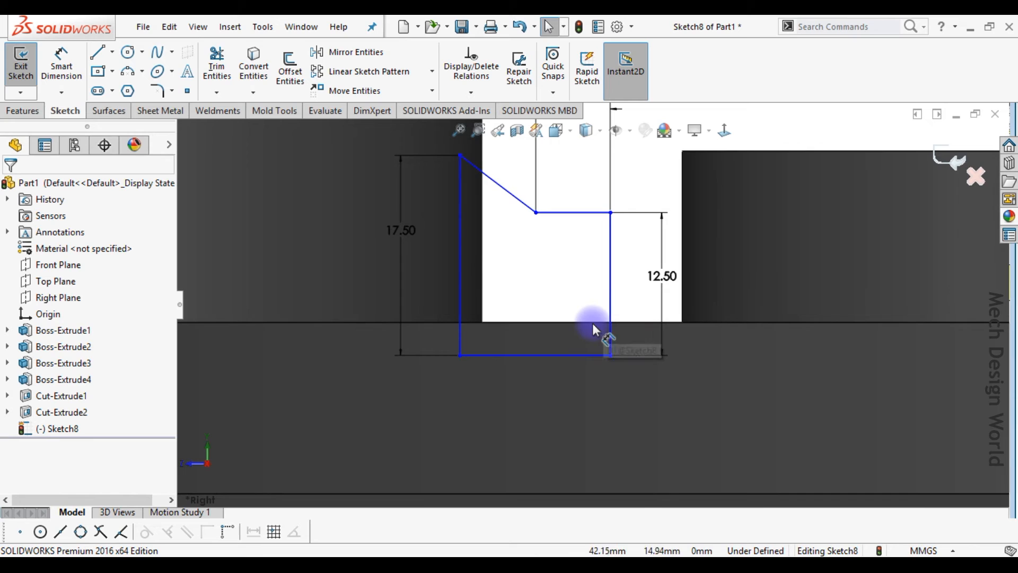
pyautogui.click(586, 321)
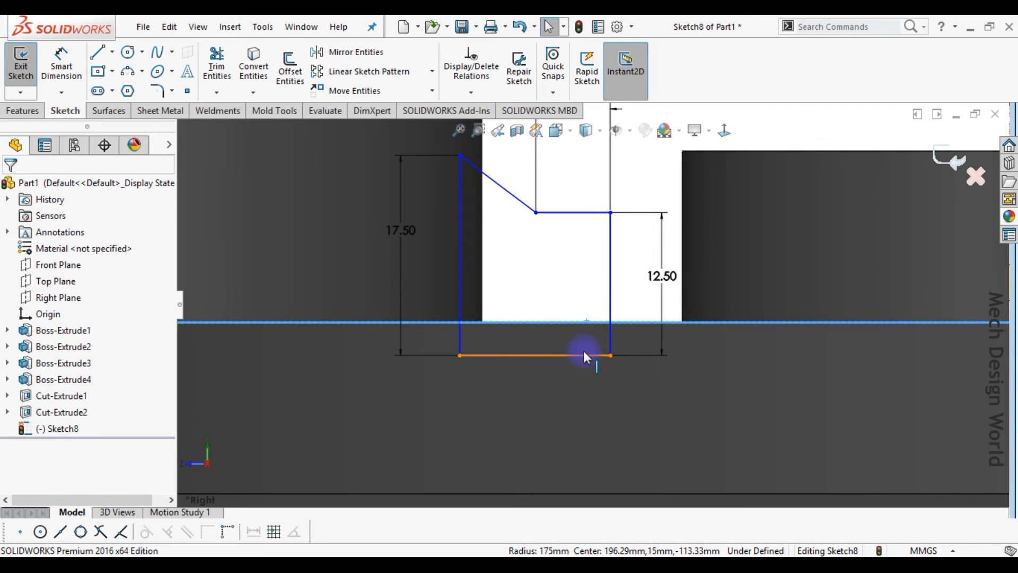
pyautogui.keyDown('ctrl'); pyautogui.click(583, 354); pyautogui.keyUp('ctrl')
pyautogui.click(628, 297)
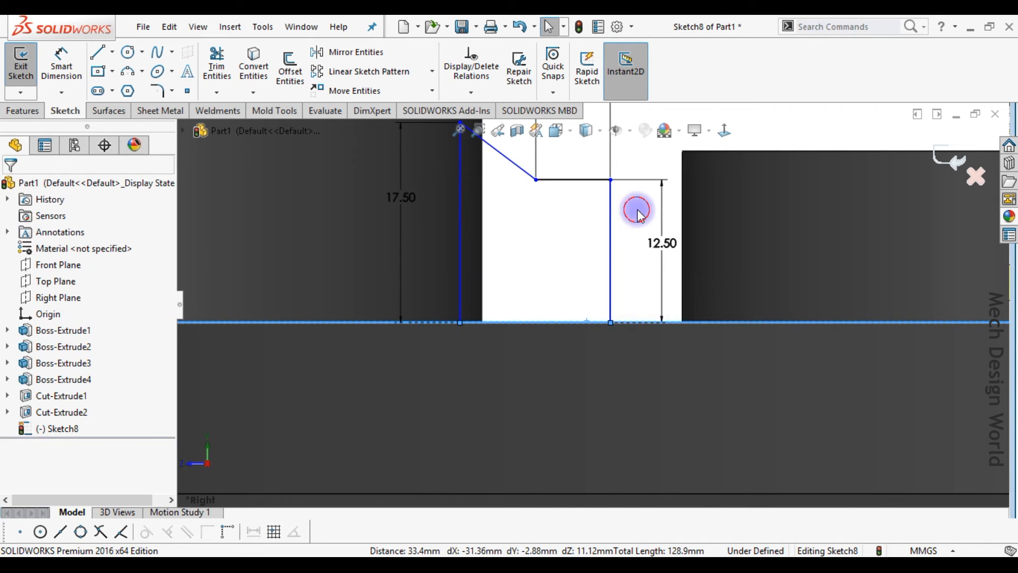
# Step: Make the profile's shorter vertical line collinear with the corner cylinder's silhouette edge
pyautogui.click(609, 217)
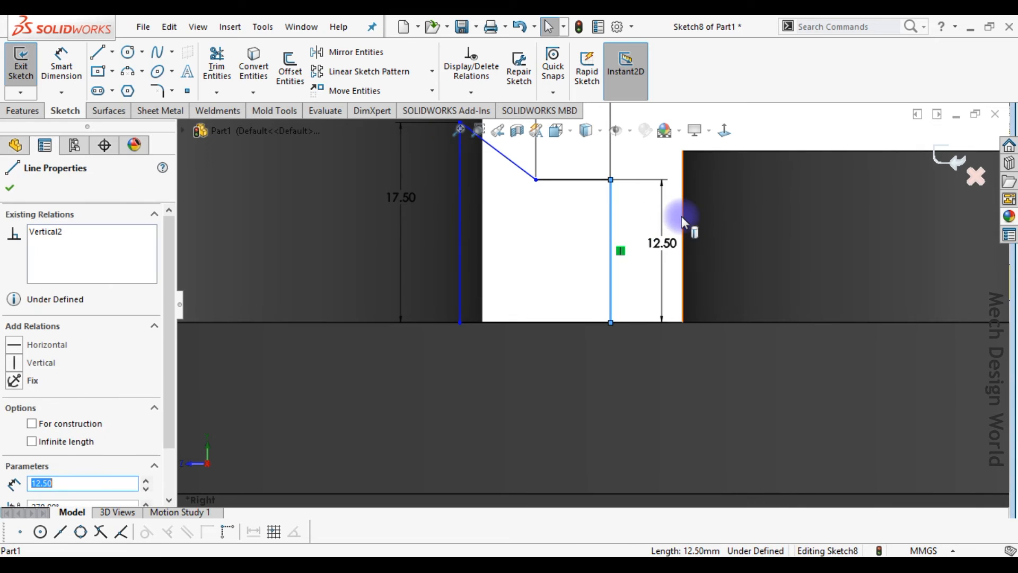
pyautogui.keyDown('ctrl'); pyautogui.click(681, 215); pyautogui.keyUp('ctrl')
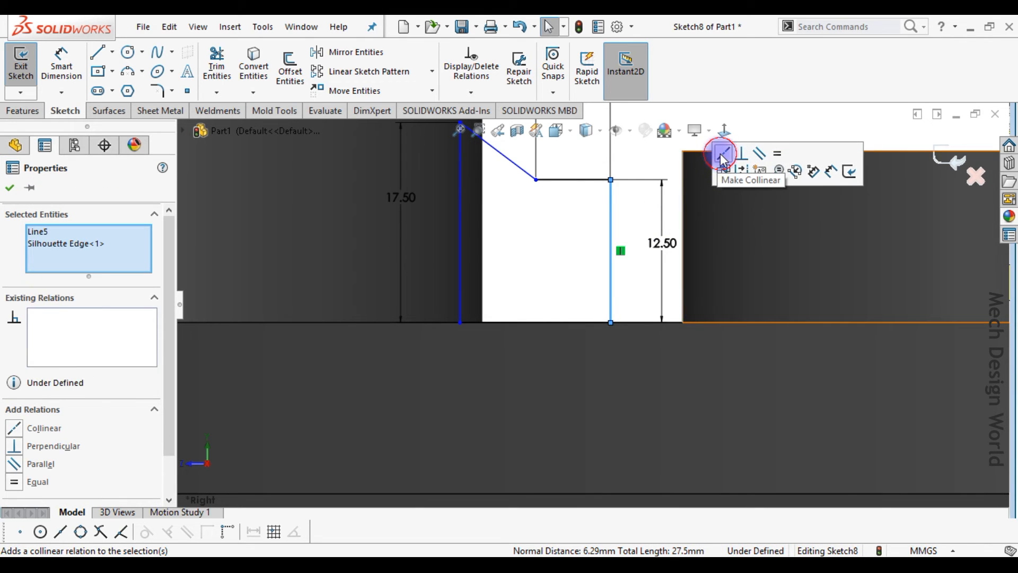
pyautogui.click(723, 154)
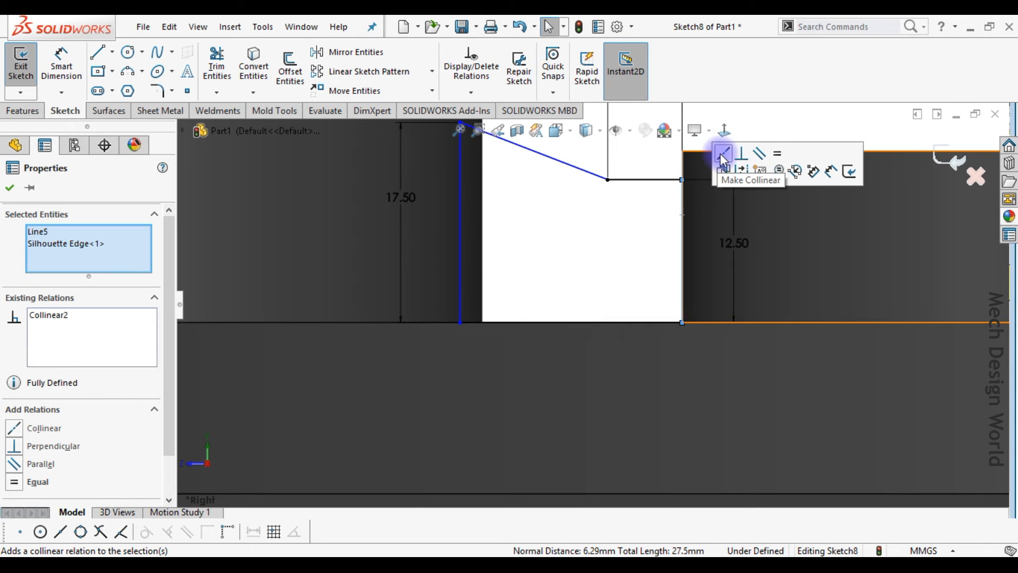
# Step: Make the profile's 17.5 mm vertical line collinear with the central cylinder's silhouette edge
pyautogui.click(460, 255)
pyautogui.keyDown('ctrl'); pyautogui.click(483, 256); pyautogui.keyUp('ctrl')
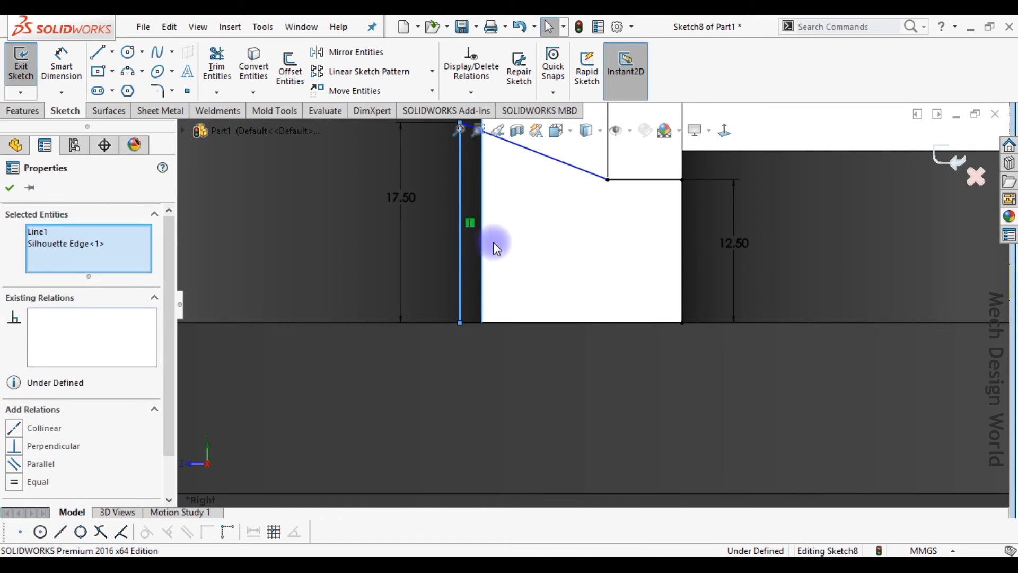
pyautogui.click(524, 200)
pyautogui.click(529, 264)
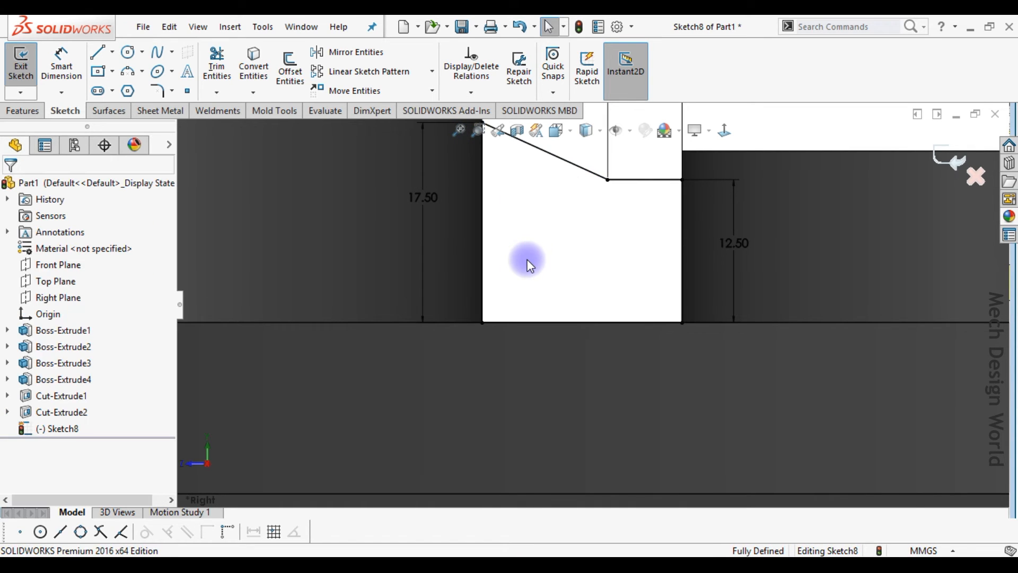
# Step: Convert the rib profile's base line and both vertical lines to construction geometry
pyautogui.scroll(1, 527, 259)
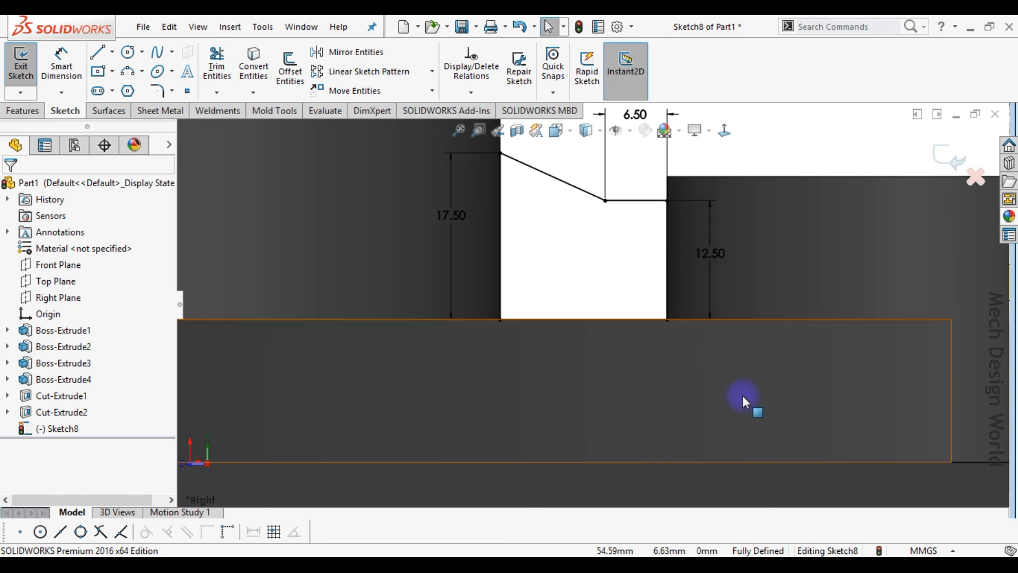
pyautogui.moveTo(748, 388); pyautogui.dragTo(479, 257)
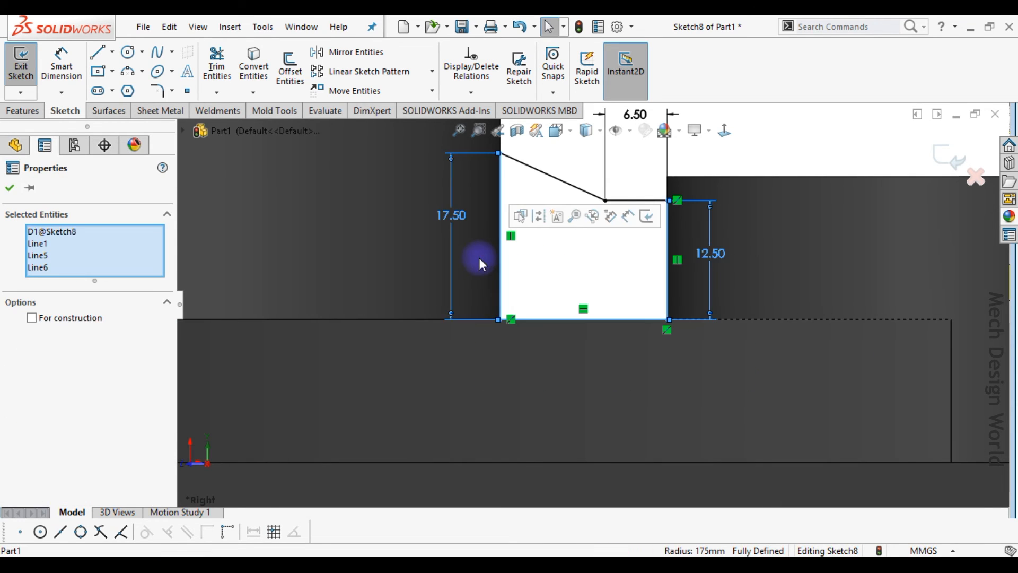
pyautogui.click(31, 318)
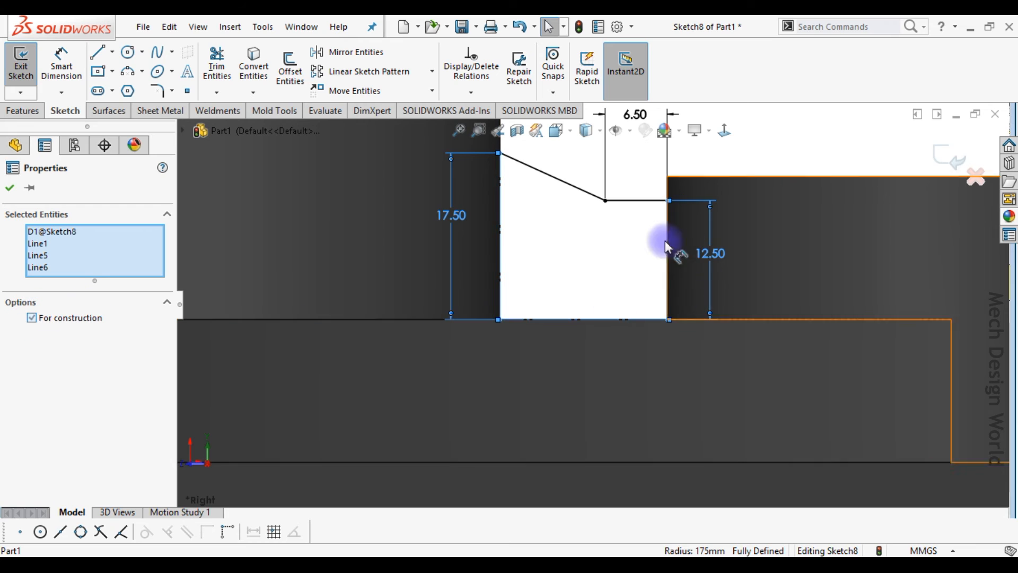
pyautogui.click(622, 242)
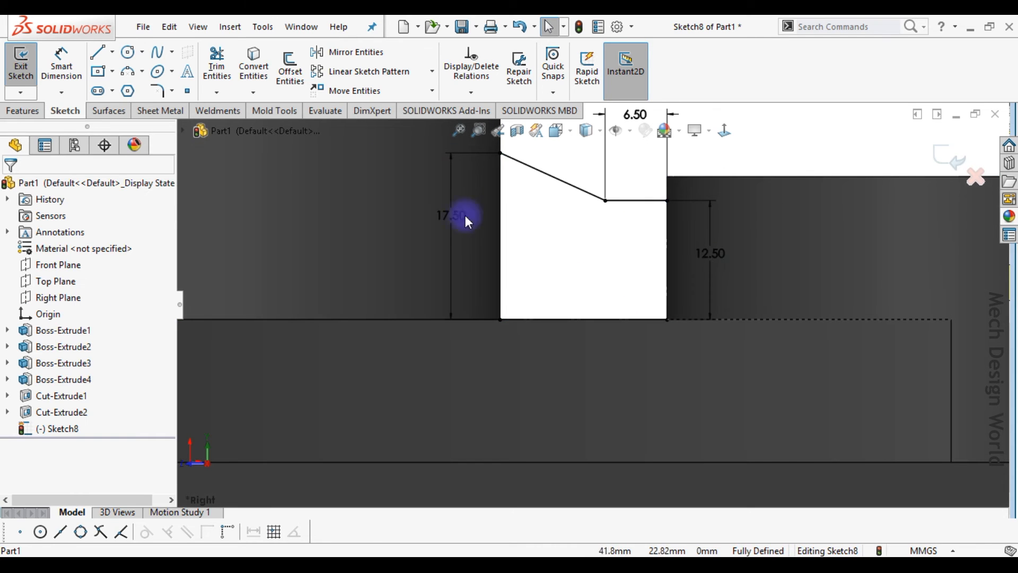
# Step: Offset the profile's 17.5 mm vertical line by 5 mm into the central cylinder
pyautogui.click(291, 70)
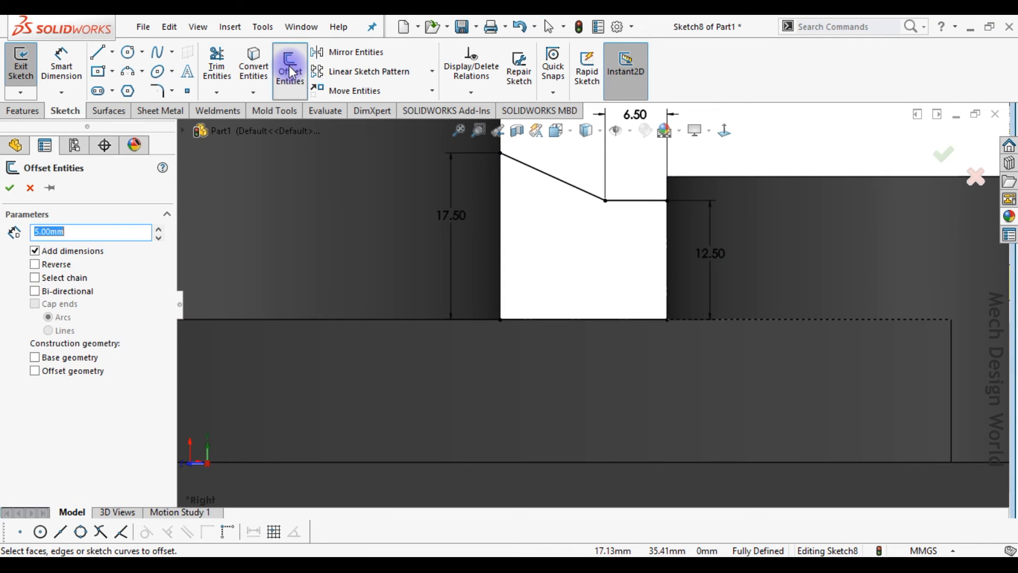
pyautogui.click(499, 289)
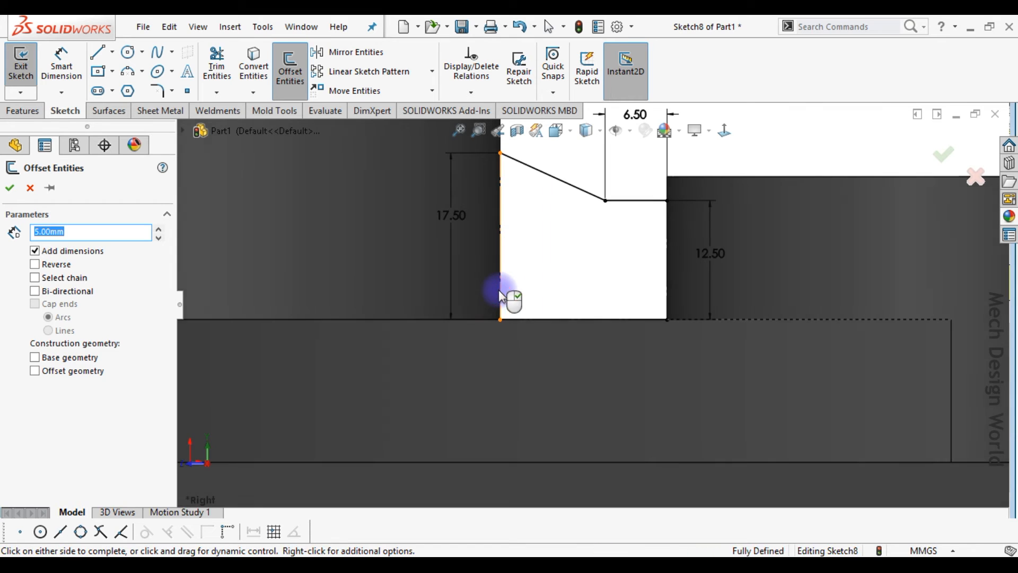
pyautogui.click(415, 287)
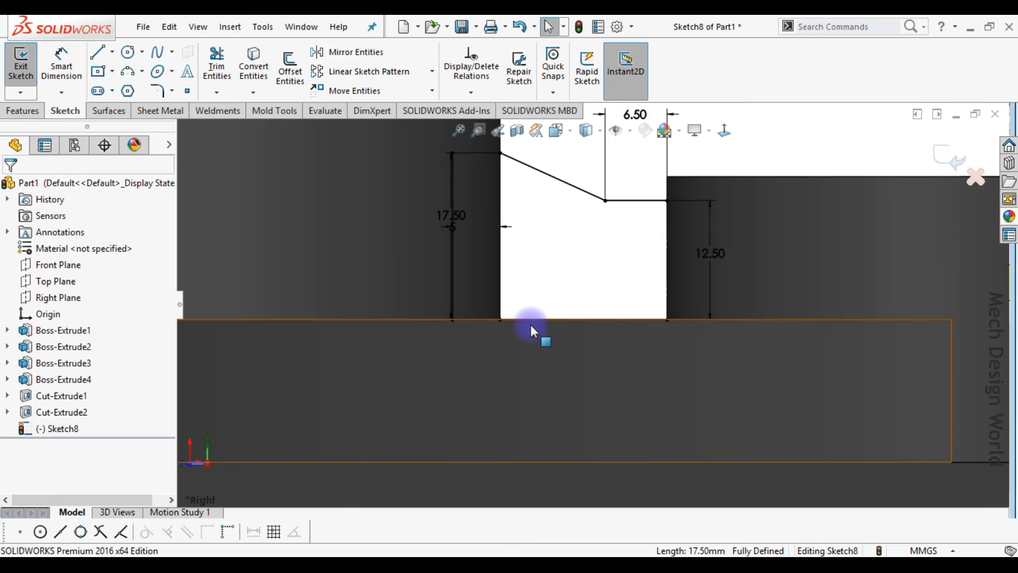
# Step: Offset the profile's base line 5 mm downward into the concave-sided boss
pyautogui.press('space')
pyautogui.click(556, 315)
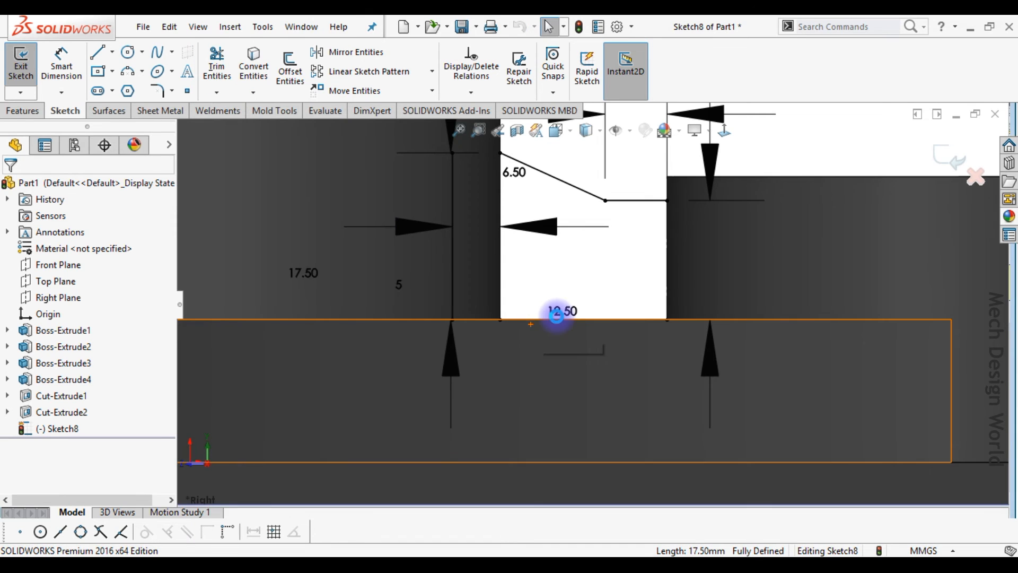
pyautogui.press('Return')
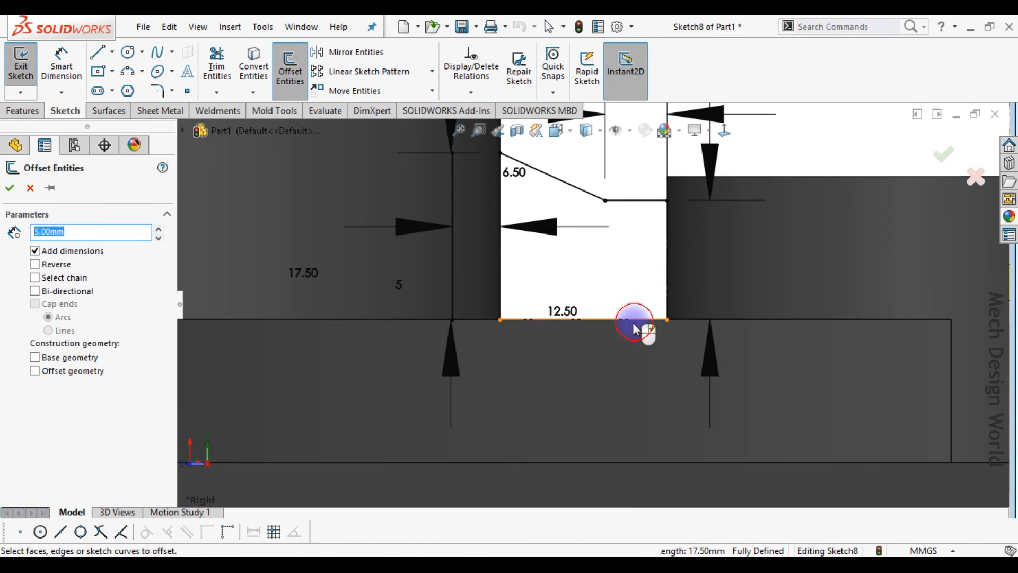
pyautogui.click(614, 365)
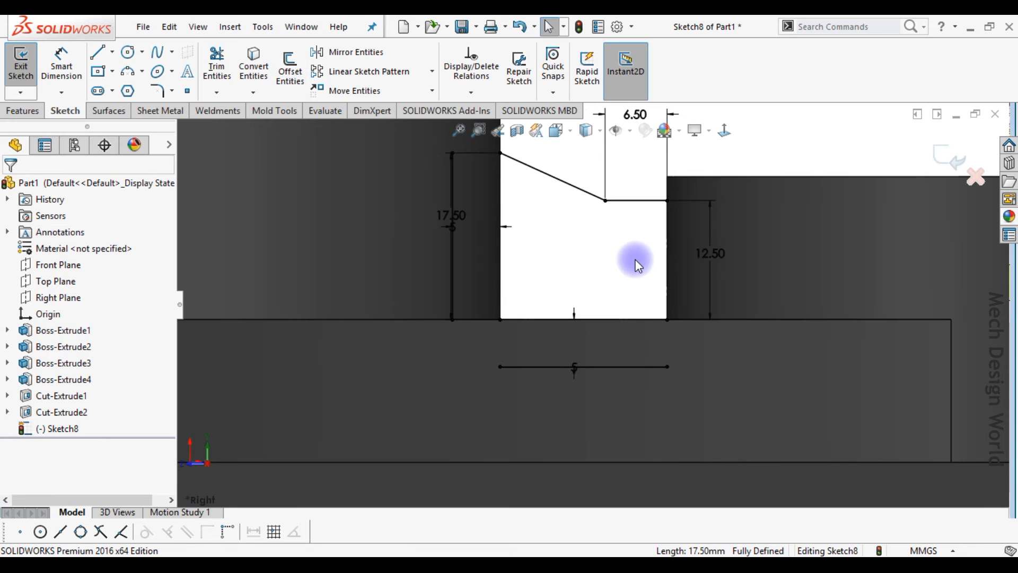
# Step: Offset the profile's shorter vertical line by 5 mm into the corner cylinder
pyautogui.press('Return')
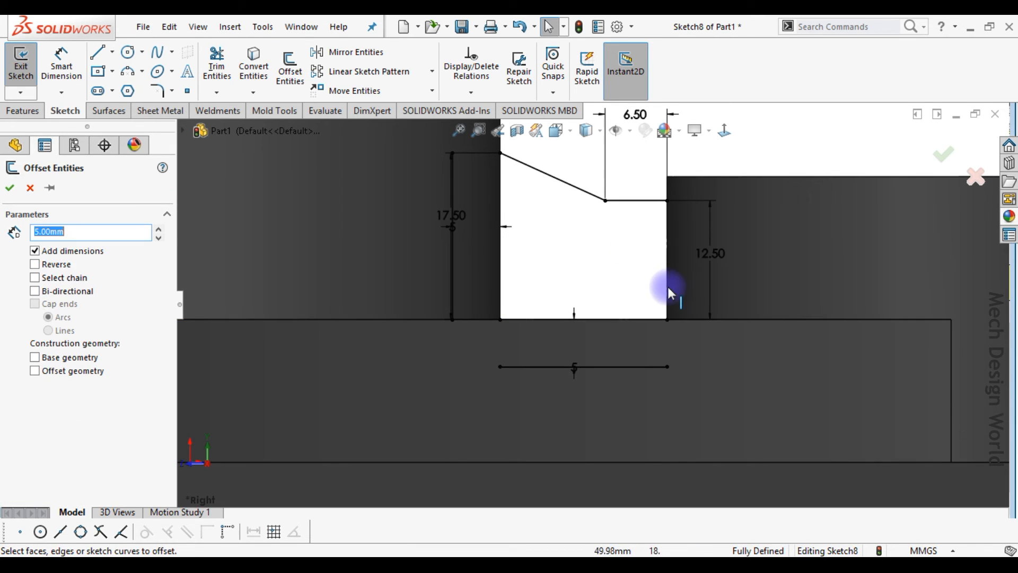
pyautogui.click(667, 286)
pyautogui.click(737, 274)
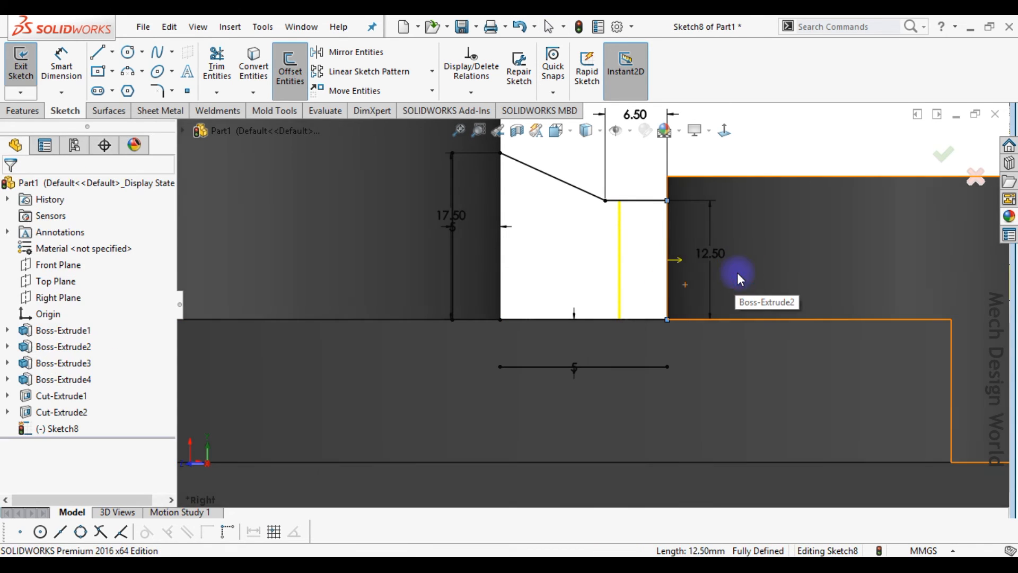
# Step: Stretch both offset vertical lines below the offset base line and lengthen the base line past the one in the corner cylinder
pyautogui.click(714, 320)
pyautogui.moveTo(713, 408); pyautogui.dragTo(715, 422)
pyautogui.moveTo(668, 367); pyautogui.dragTo(761, 366)
pyautogui.click(500, 366)
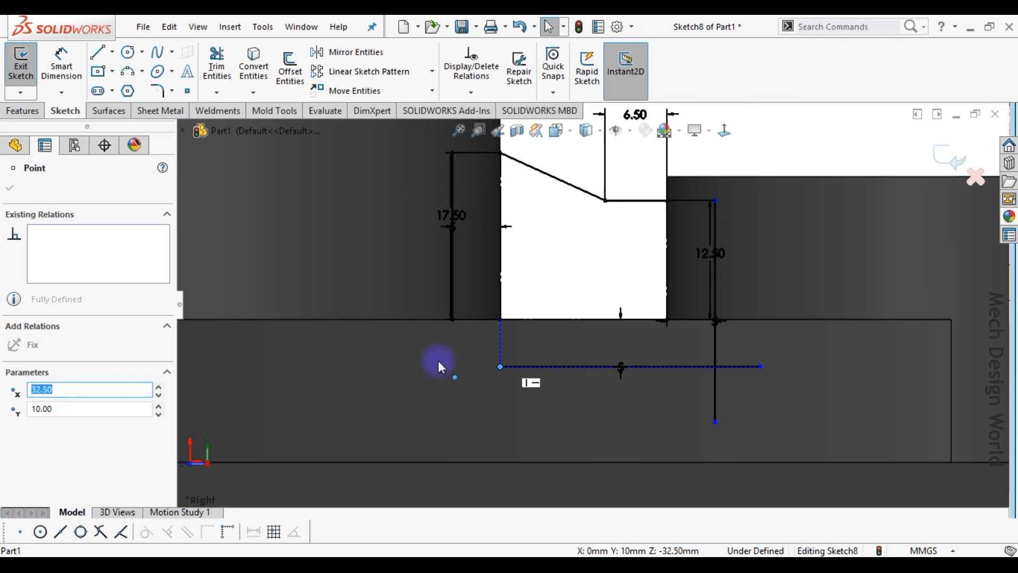
pyautogui.moveTo(452, 321); pyautogui.dragTo(452, 422)
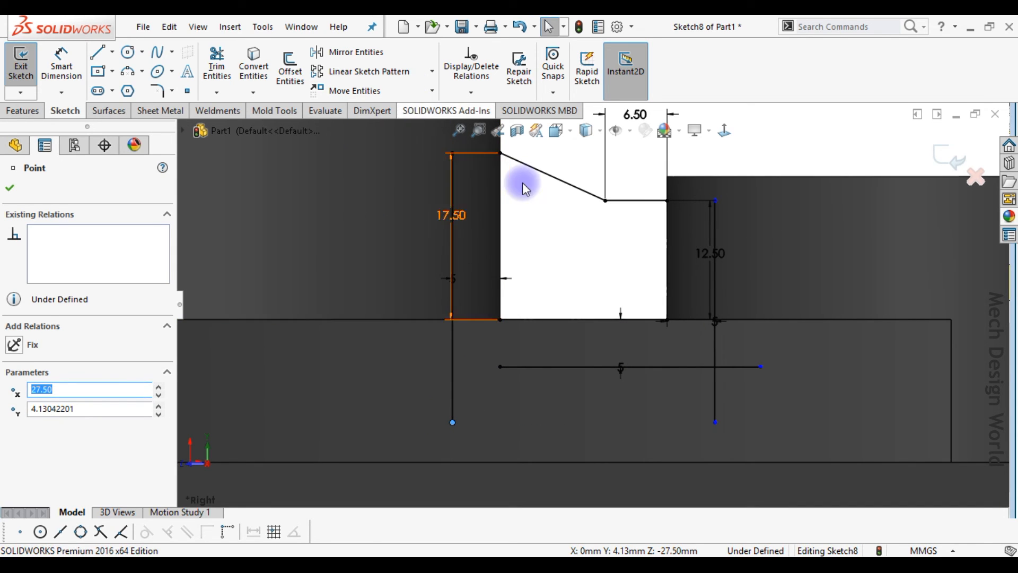
# Step: Extend the offset base line to meet the offset vertical line inside the central cylinder
pyautogui.click(217, 92)
pyautogui.click(226, 128)
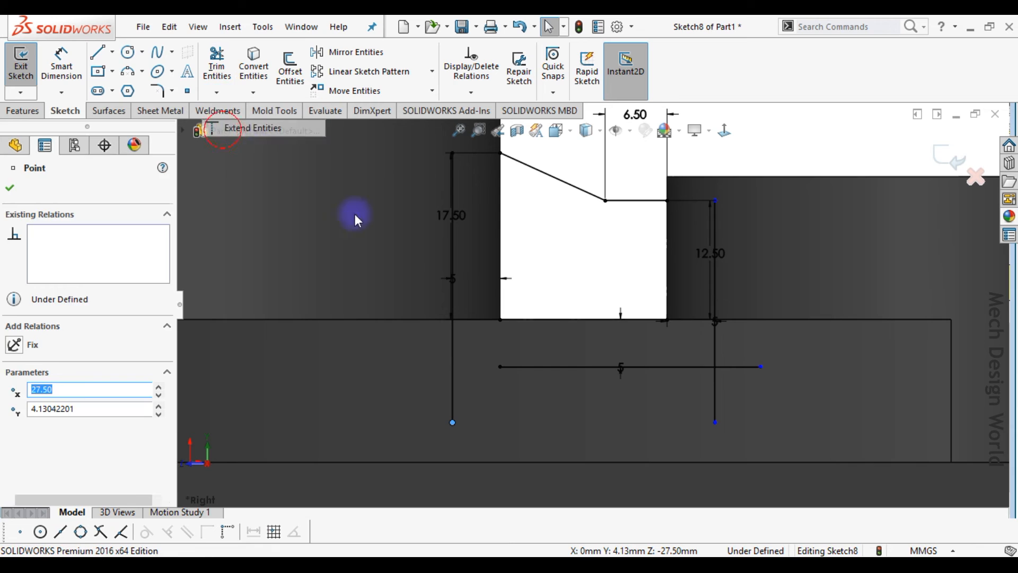
pyautogui.click(511, 371)
pyautogui.moveTo(488, 439); pyautogui.dragTo(485, 436, button='right')
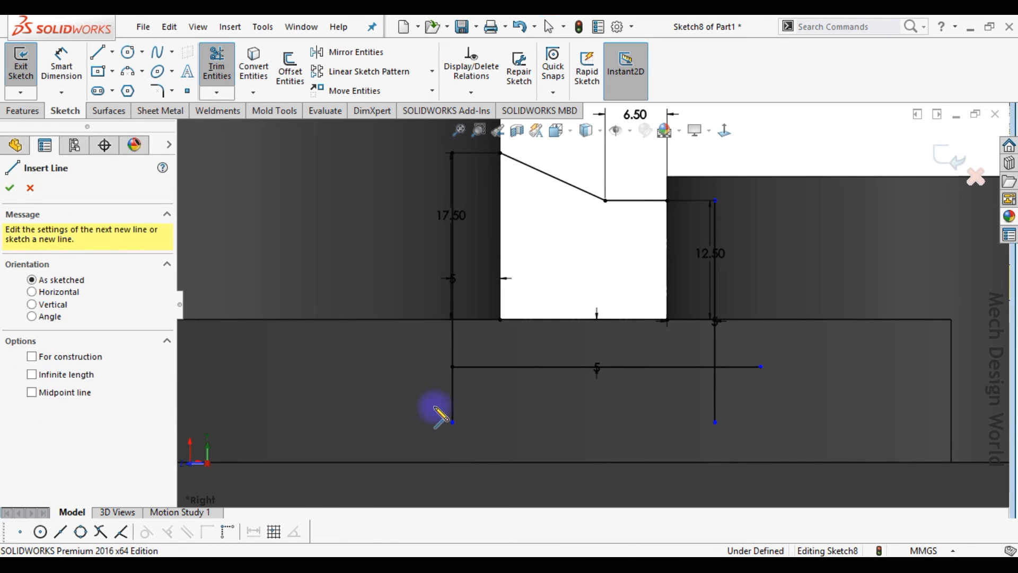
pyautogui.click(413, 373)
pyautogui.click(448, 392)
pyautogui.press('Escape')
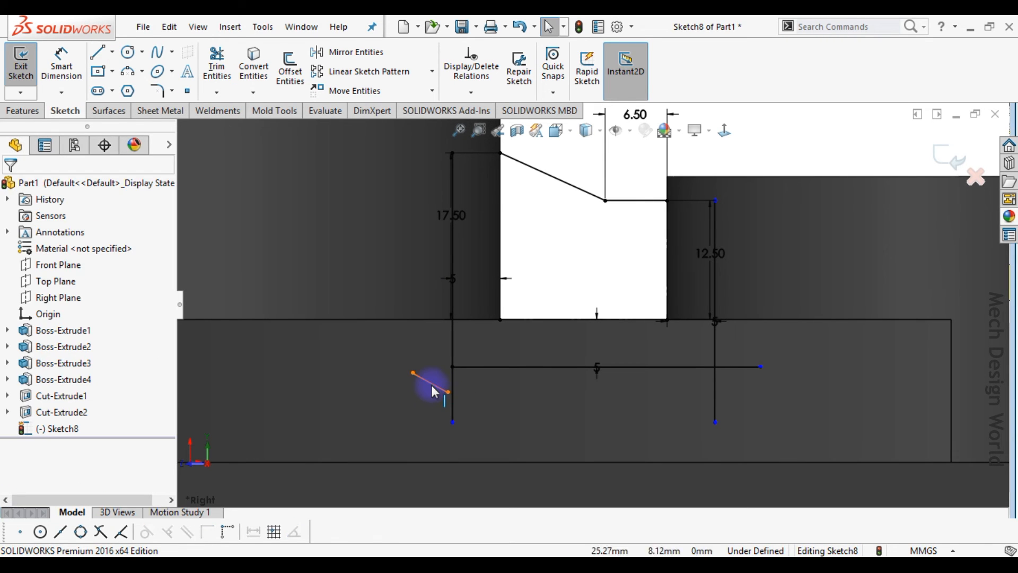
# Step: Trim the stray segment and the overhanging ends of the offset lines at the two lower corners
pyautogui.moveTo(432, 355); pyautogui.dragTo(402, 379, button='right')
pyautogui.moveTo(440, 383); pyautogui.dragTo(656, 429)
pyautogui.moveTo(742, 374); pyautogui.dragTo(752, 364)
pyautogui.press('Escape')
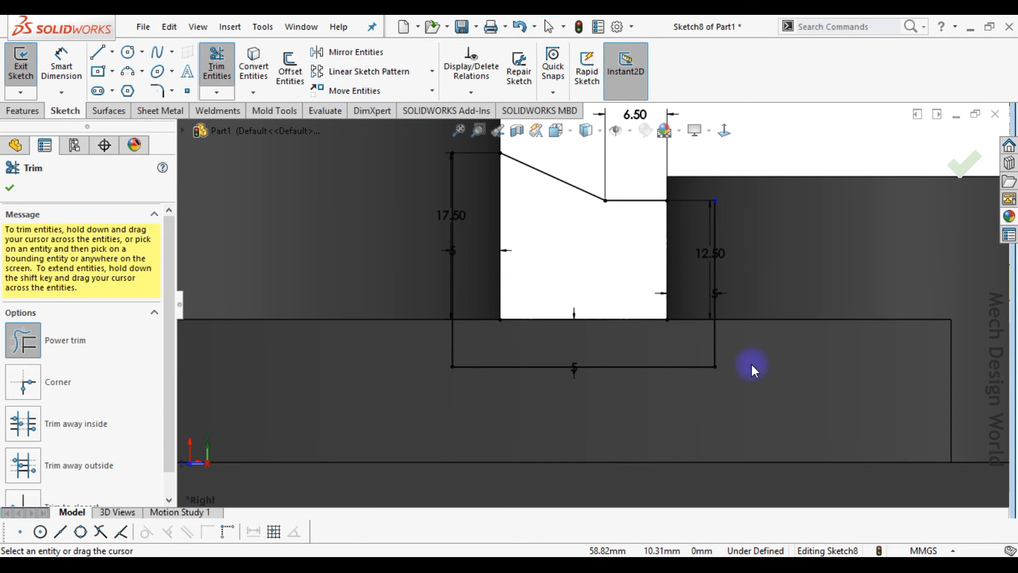
# Step: Draw a horizontal line from the sloped line's upper end past the offset vertical line in the central cylinder
pyautogui.scroll(3, 593, 254)
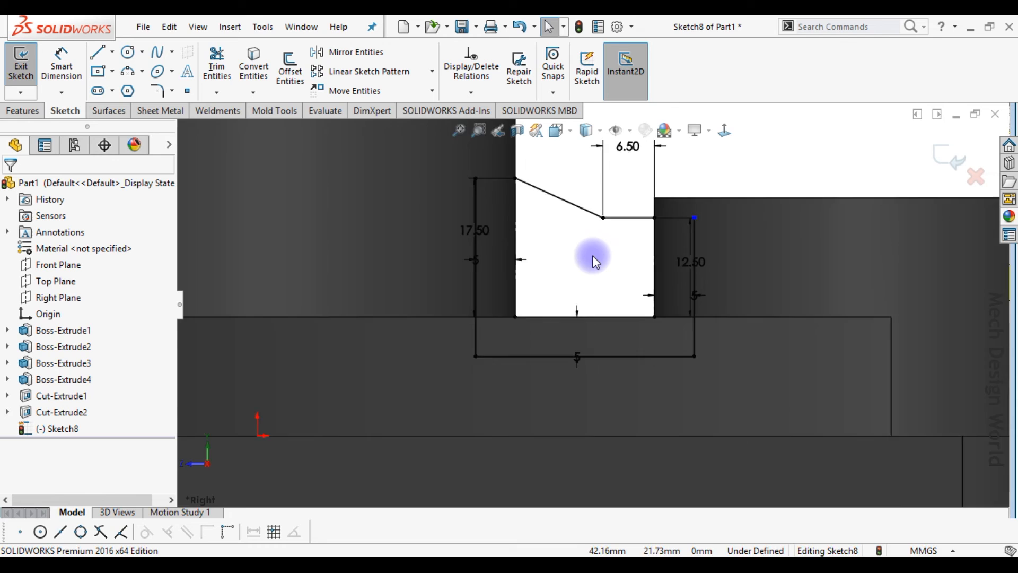
pyautogui.scroll(-3, 603, 224)
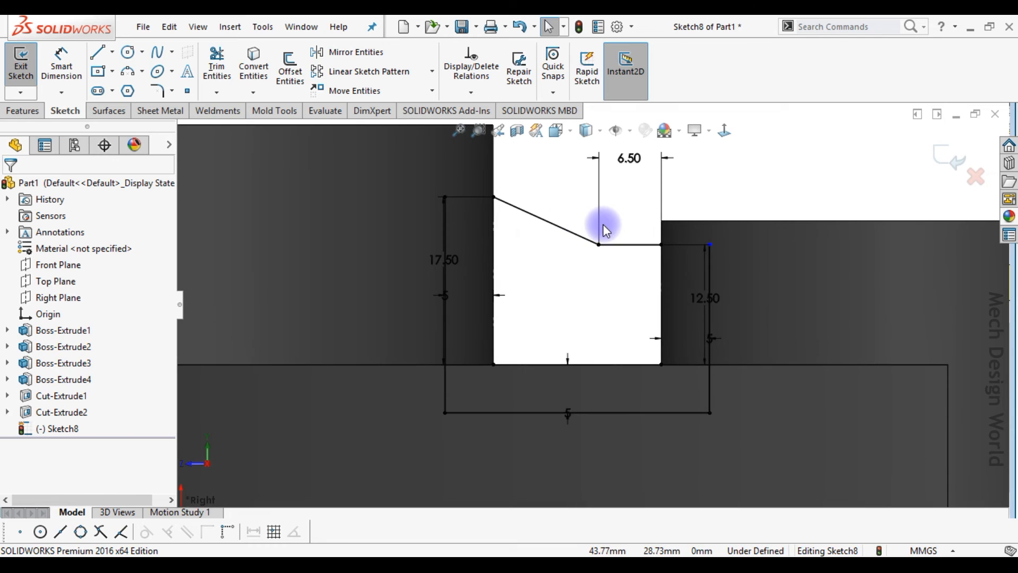
pyautogui.click(97, 52)
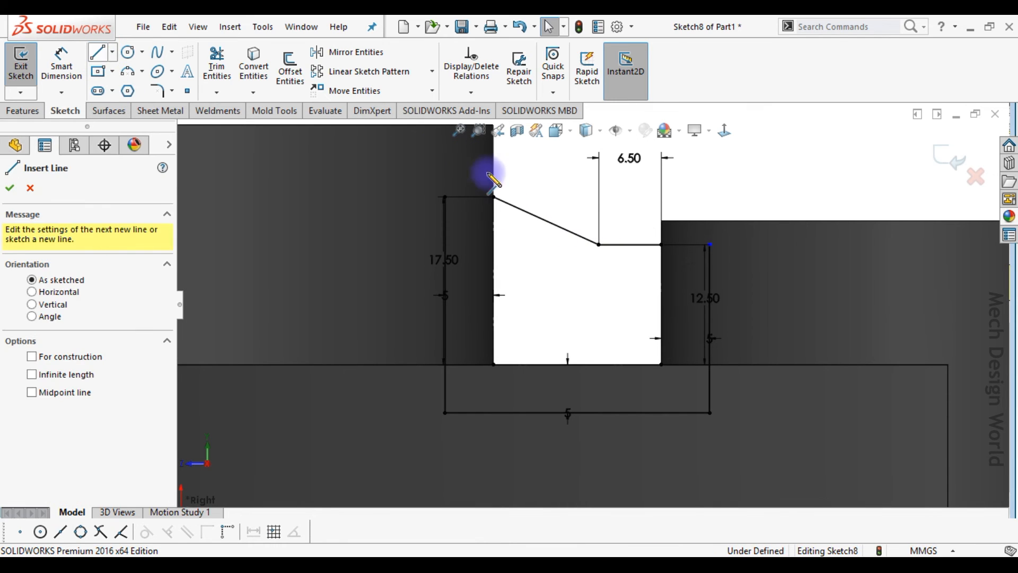
pyautogui.click(391, 196)
pyautogui.press('Escape')
pyautogui.press('Escape')
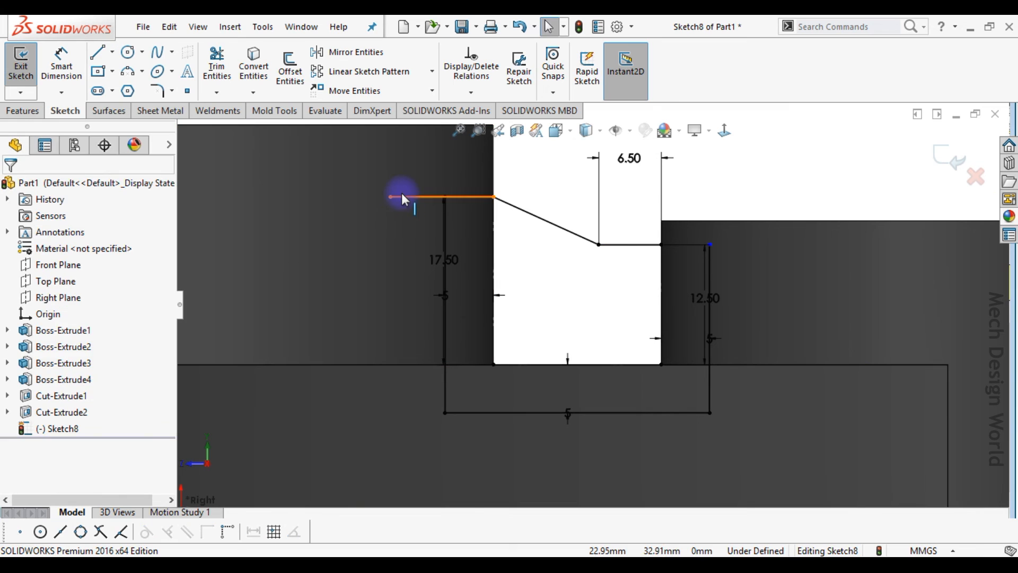
# Step: Move the 12.5 mm dimension inside the profile, clear of the offset vertical line
pyautogui.press('l')
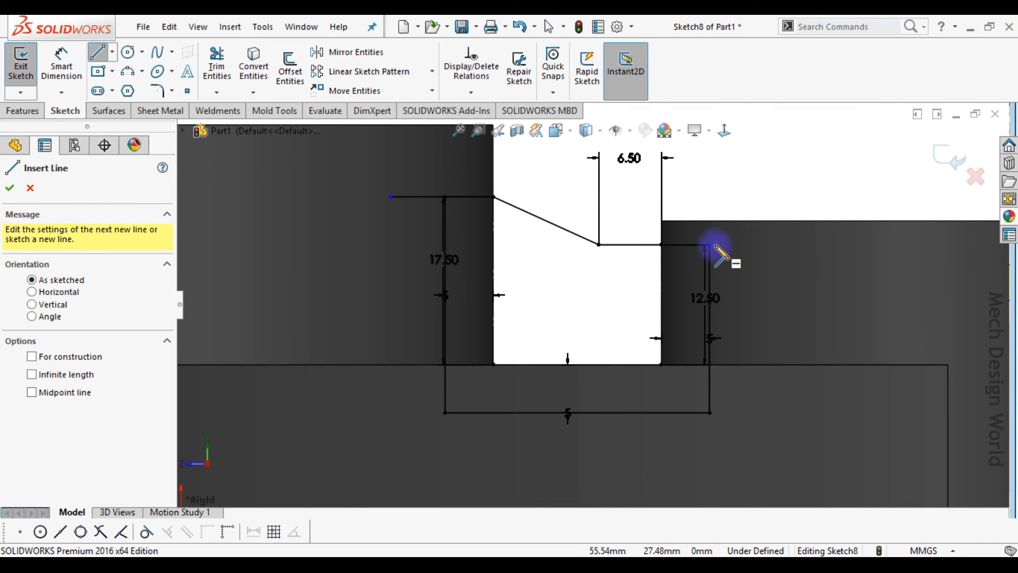
pyautogui.press('Escape')
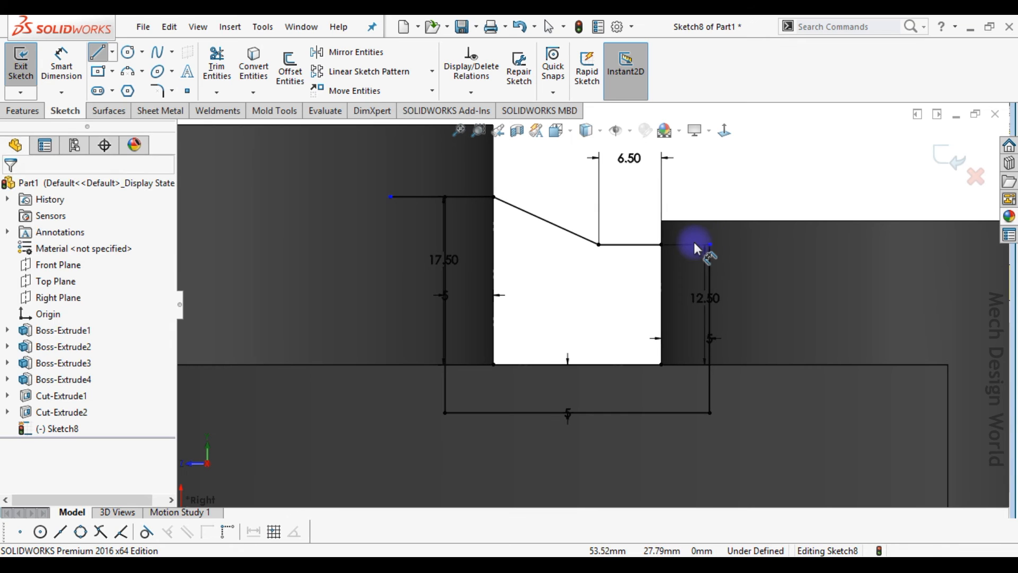
pyautogui.moveTo(709, 304); pyautogui.dragTo(622, 300)
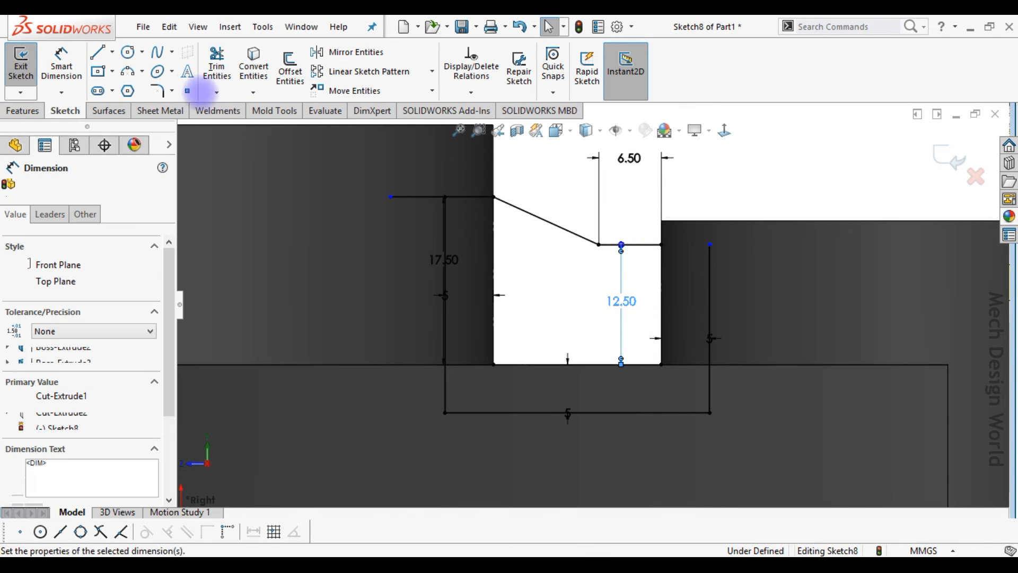
# Step: Draw a horizontal line from the sloped line's lower end past the offset vertical line in the corner cylinder
pyautogui.click(97, 52)
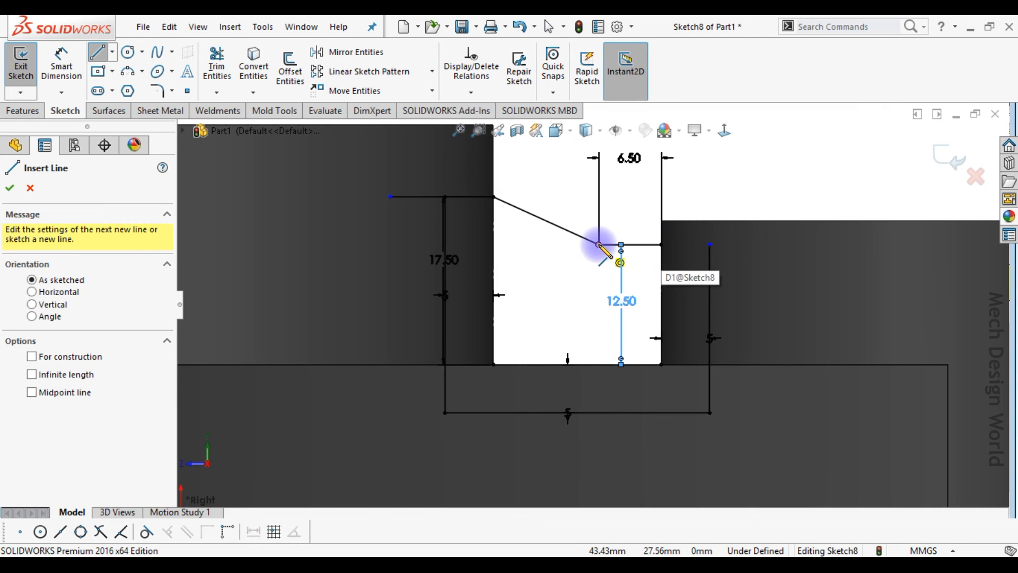
pyautogui.click(661, 245)
pyautogui.click(710, 245)
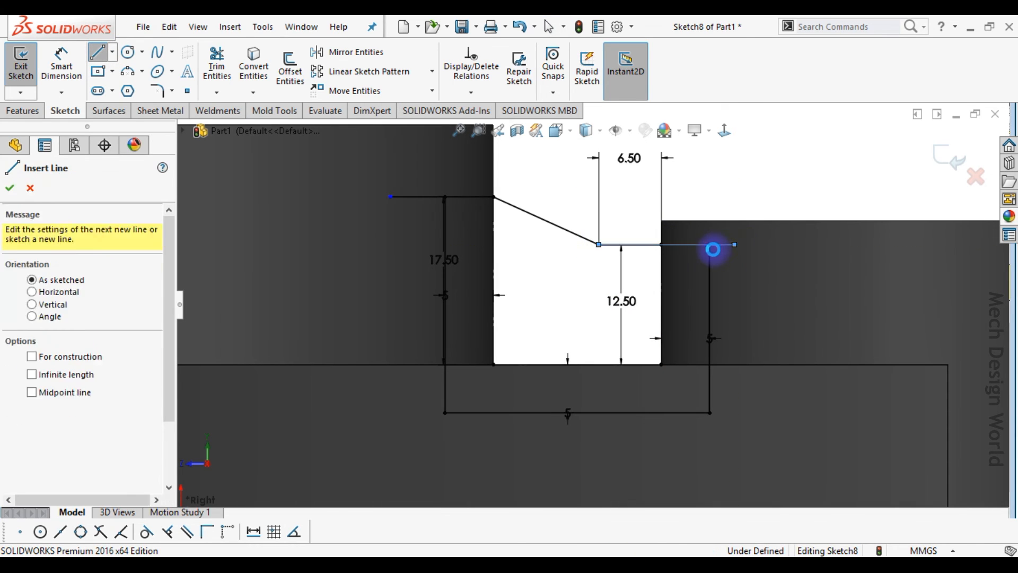
pyautogui.press('Escape')
pyautogui.click(709, 243)
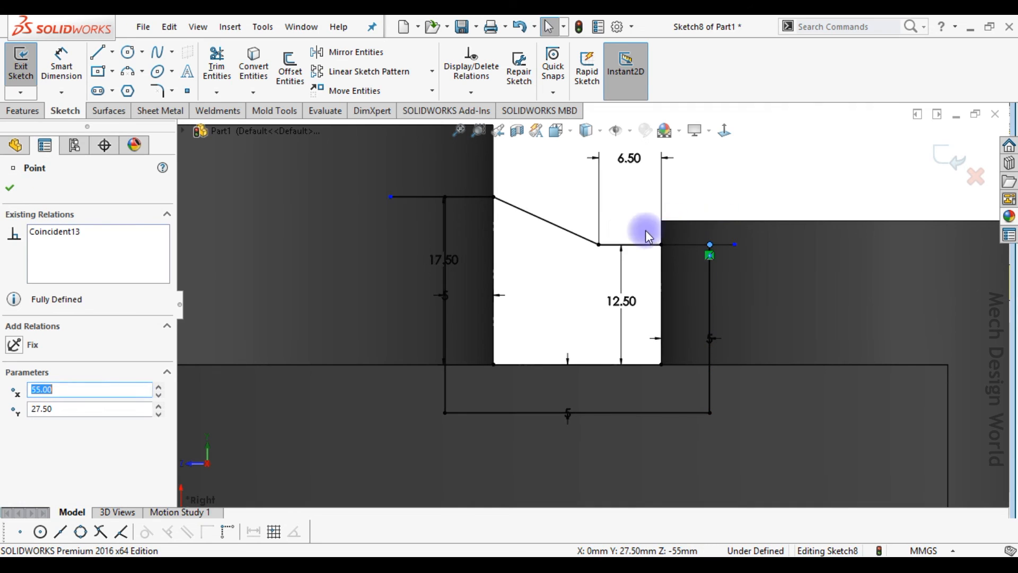
pyautogui.click(614, 245)
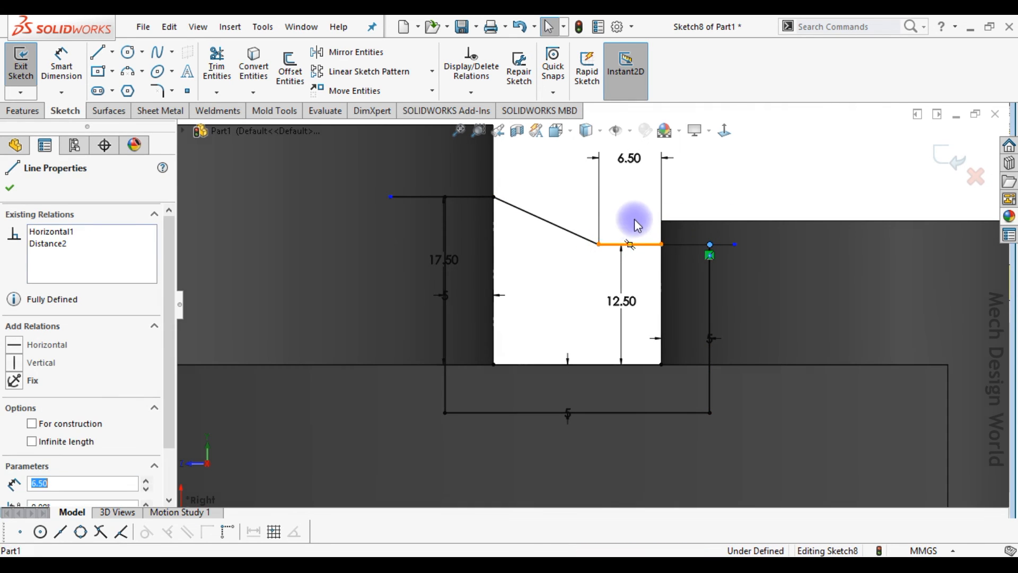
pyautogui.click(579, 260)
# Step: Trim the overhanging ends of both horizontal lines at the offset vertical lines to close the profile's upper corners
pyautogui.moveTo(812, 253); pyautogui.dragTo(777, 278, button='right')
pyautogui.moveTo(727, 274); pyautogui.dragTo(717, 216)
pyautogui.moveTo(443, 216); pyautogui.dragTo(419, 176)
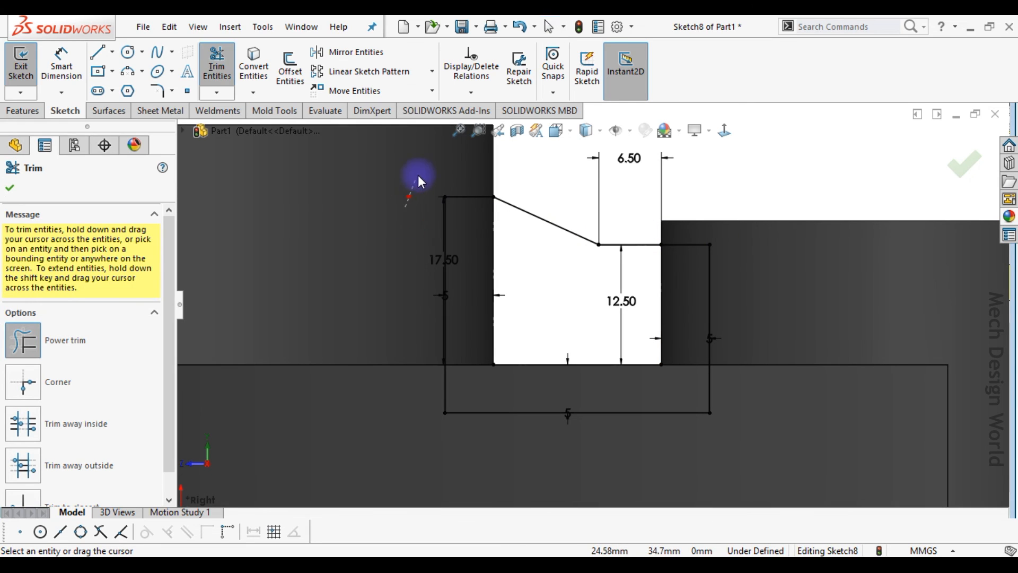
pyautogui.press('Escape')
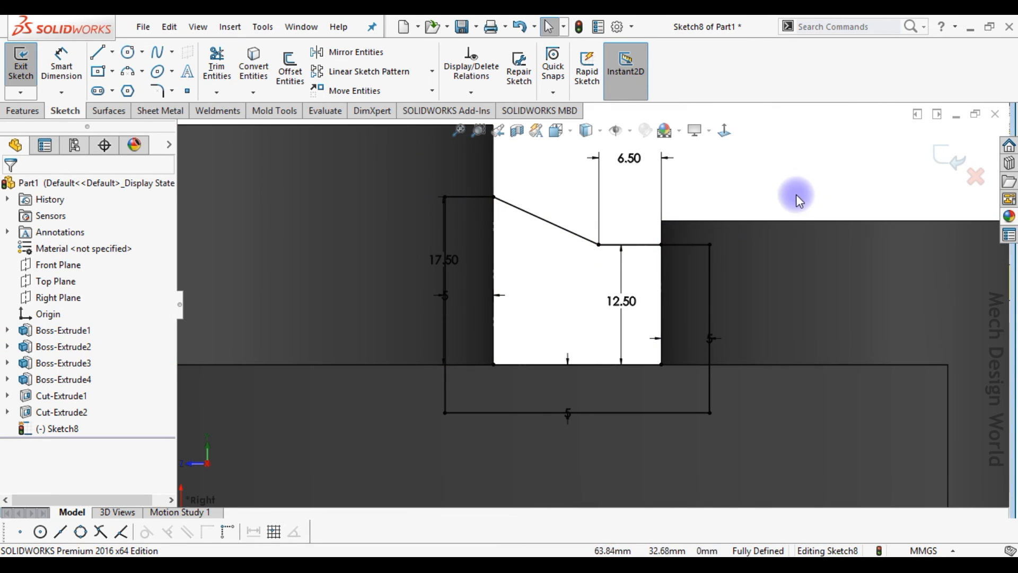
# Step: Finish the rib sketch and extrude its closed profile 10 mm from the mid plane, merged with the body
pyautogui.moveTo(812, 176); pyautogui.dragTo(852, 181, button='right')
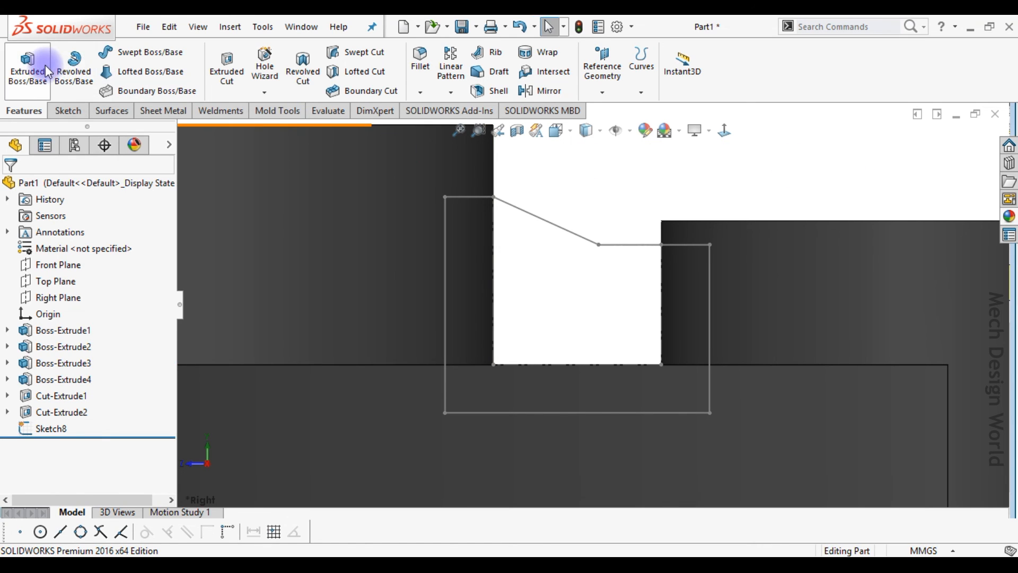
pyautogui.click(32, 63)
pyautogui.click(550, 226)
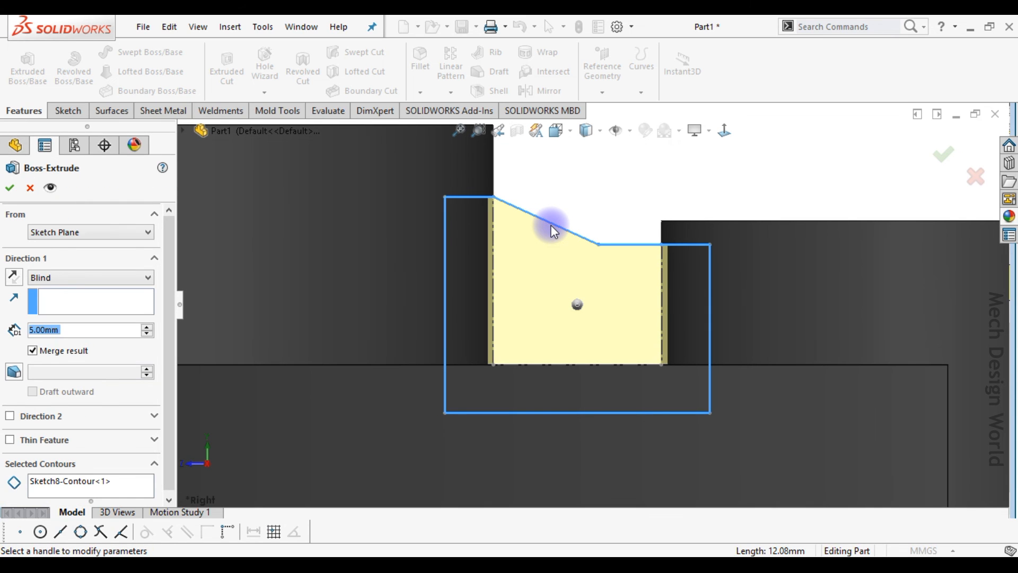
pyautogui.click(45, 276)
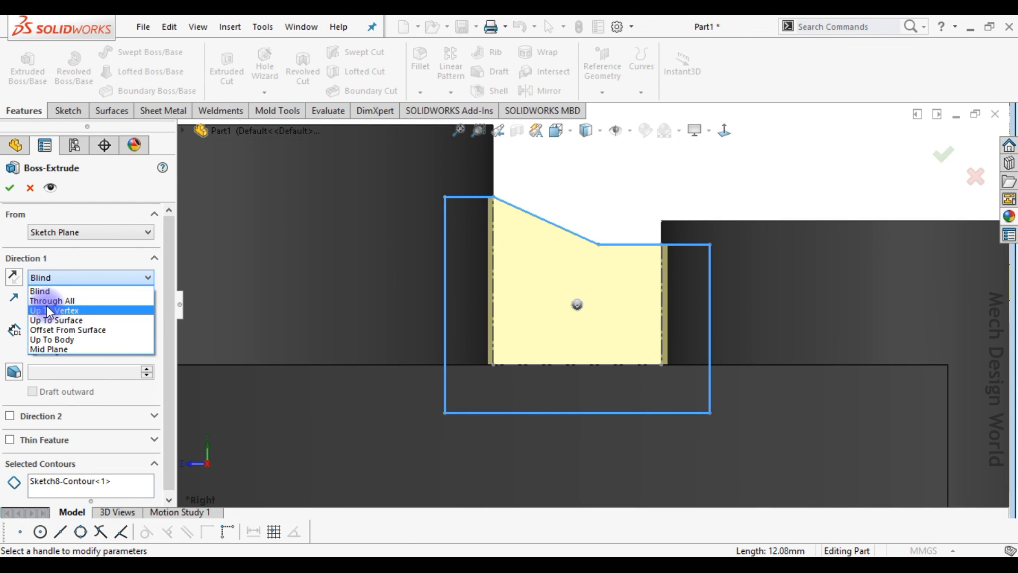
pyautogui.click(48, 350)
pyautogui.write('10')
pyautogui.press('Return')
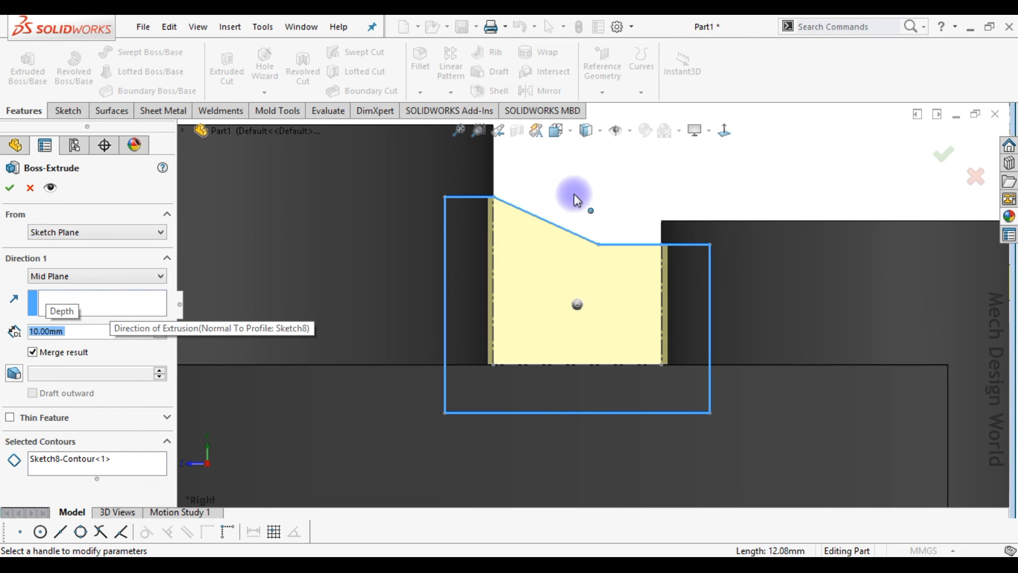
pyautogui.hotkey('ctrl', '7')
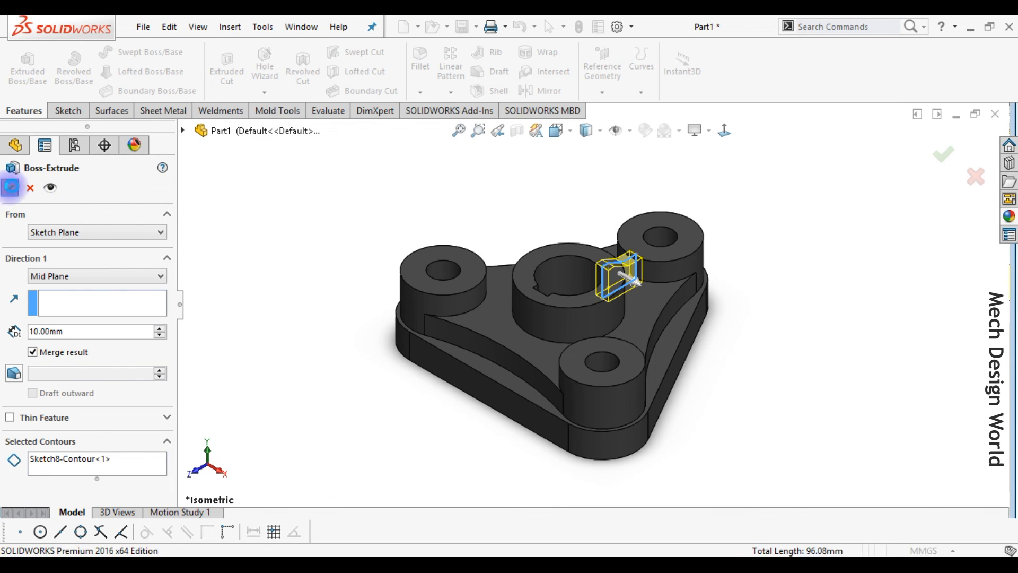
pyautogui.press('Return')
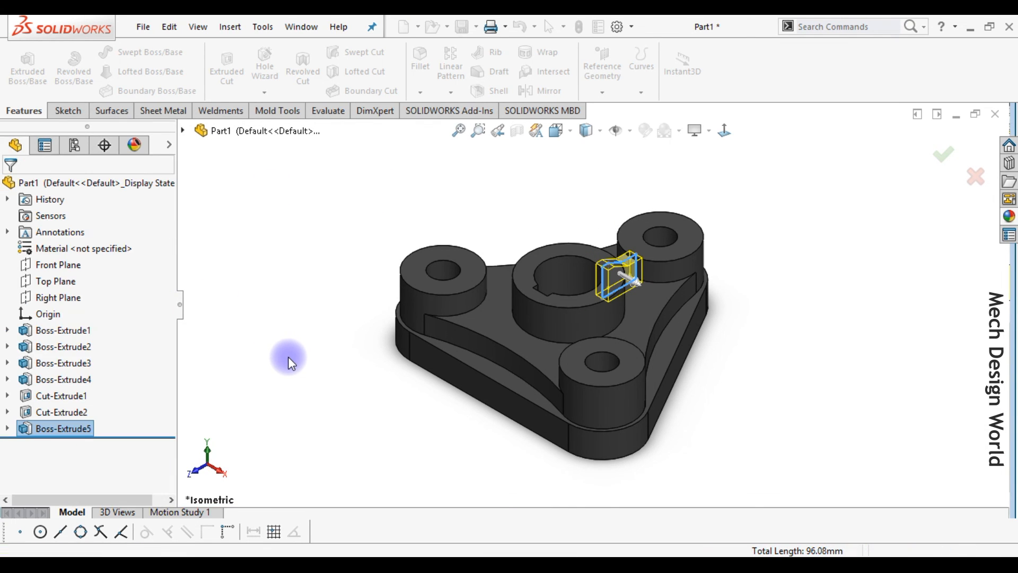
pyautogui.click(288, 356)
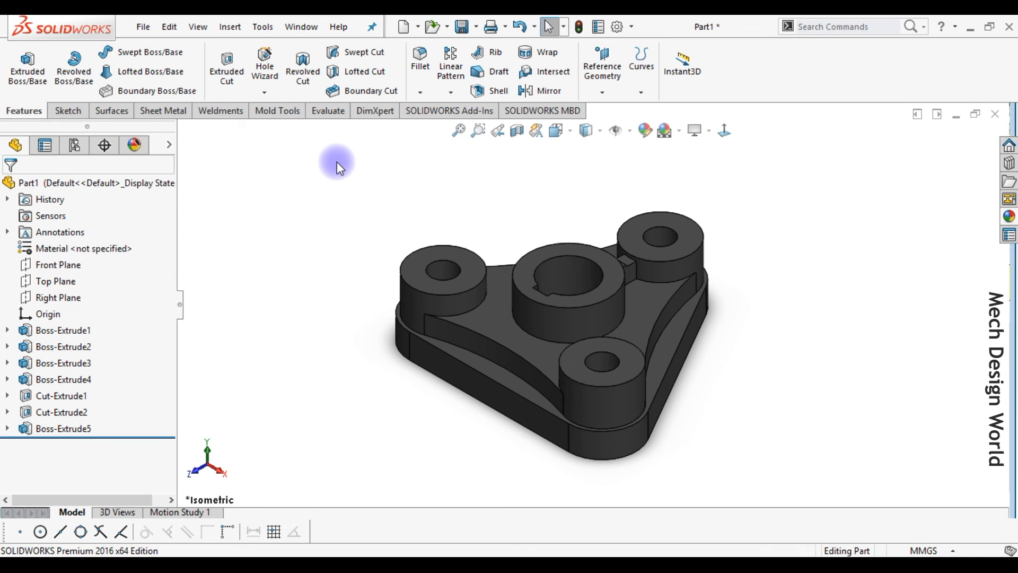
# Step: Circular-pattern the extruded rib around the central cylinder's outer face as 3 equally spaced instances over 360 degrees
pyautogui.click(452, 93)
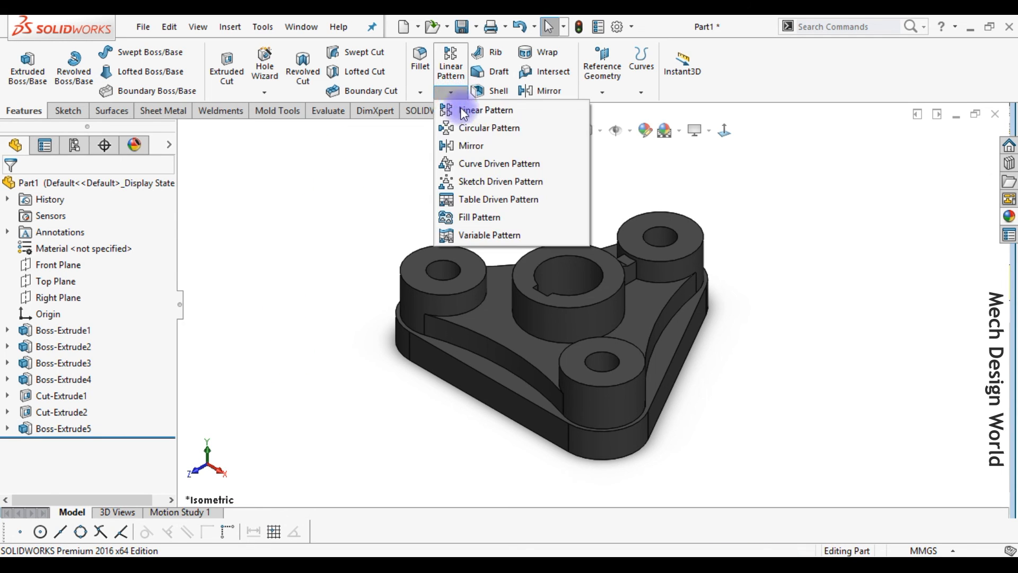
pyautogui.click(467, 129)
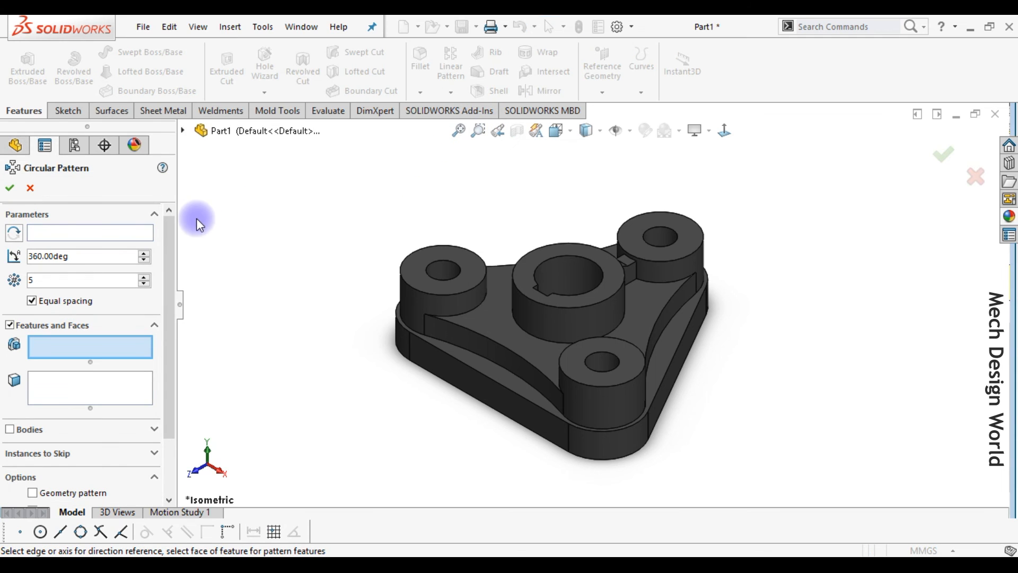
pyautogui.click(183, 130)
pyautogui.click(115, 380)
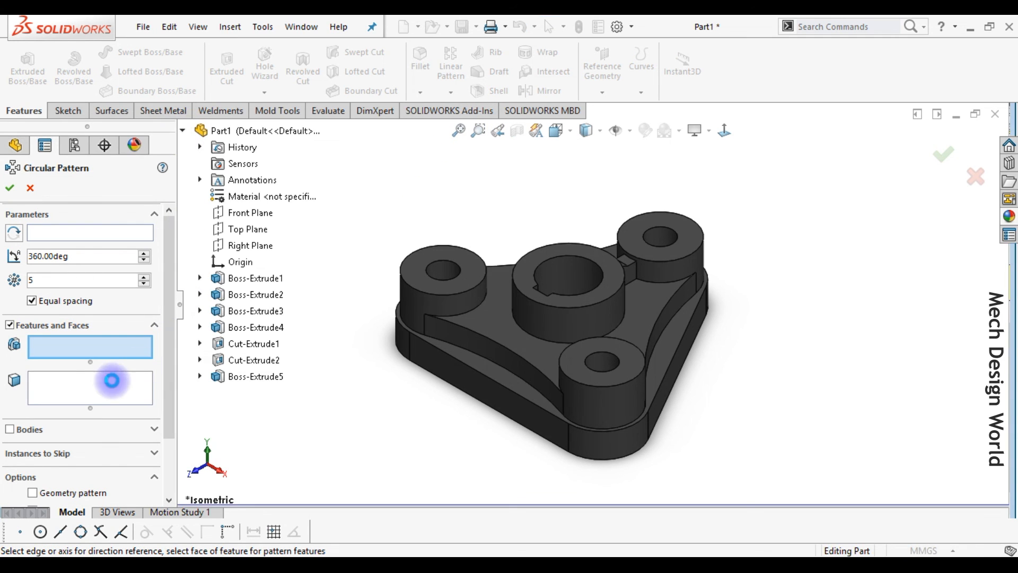
pyautogui.click(259, 377)
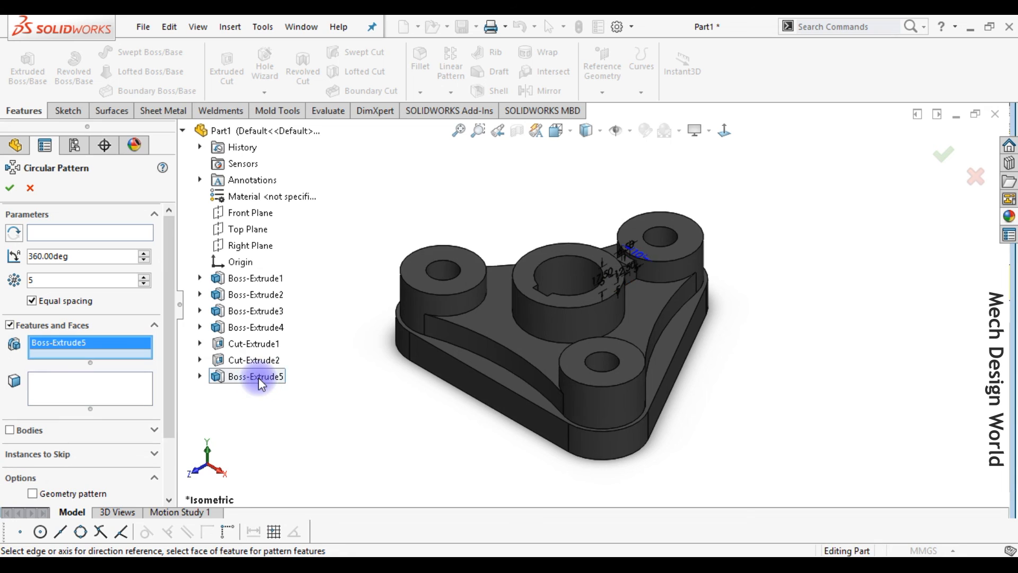
pyautogui.click(118, 230)
pyautogui.click(558, 322)
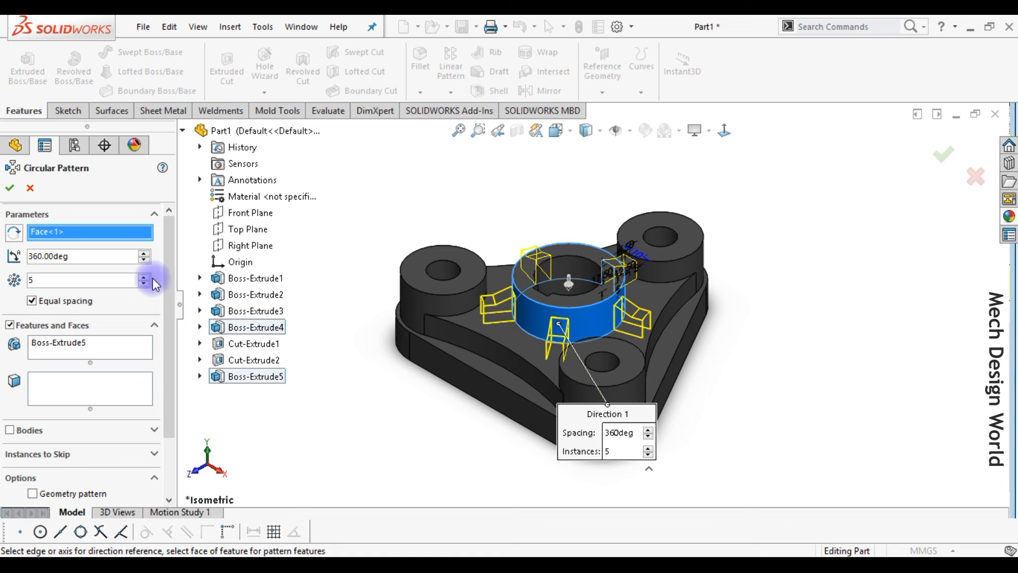
pyautogui.moveTo(98, 277); pyautogui.dragTo(1, 283)
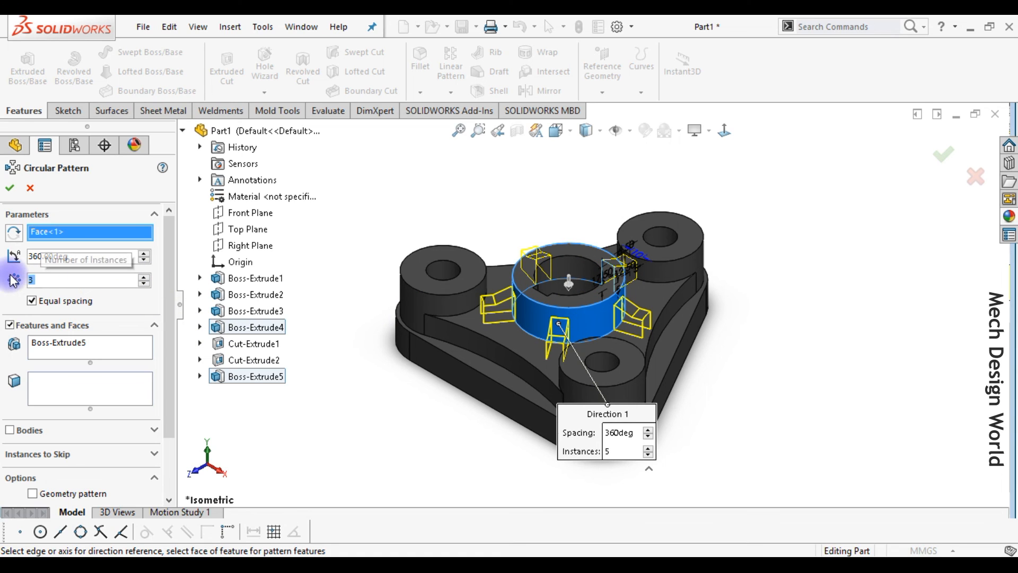
pyautogui.click(8, 191)
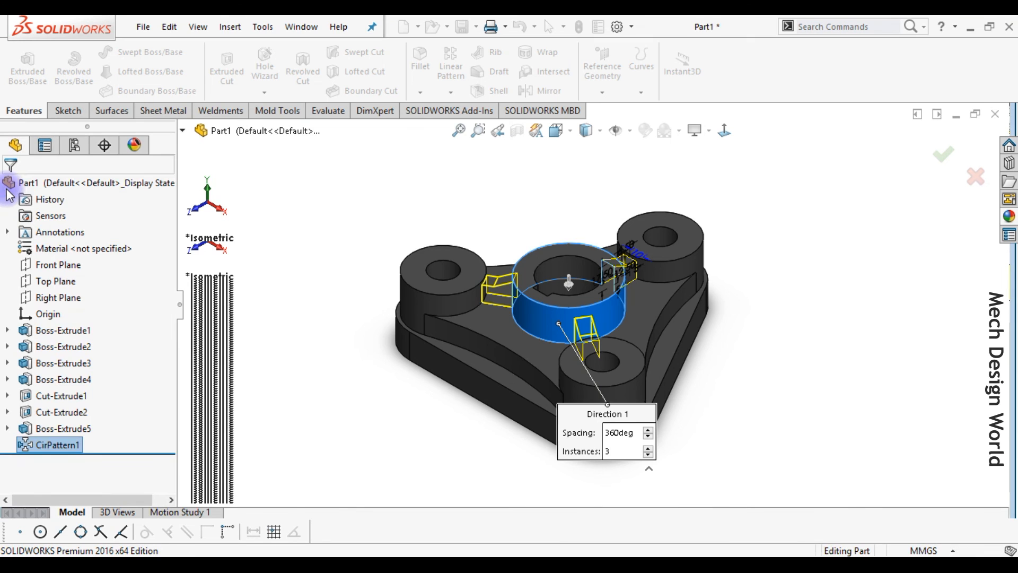
pyautogui.click(406, 403)
pyautogui.click(406, 403)
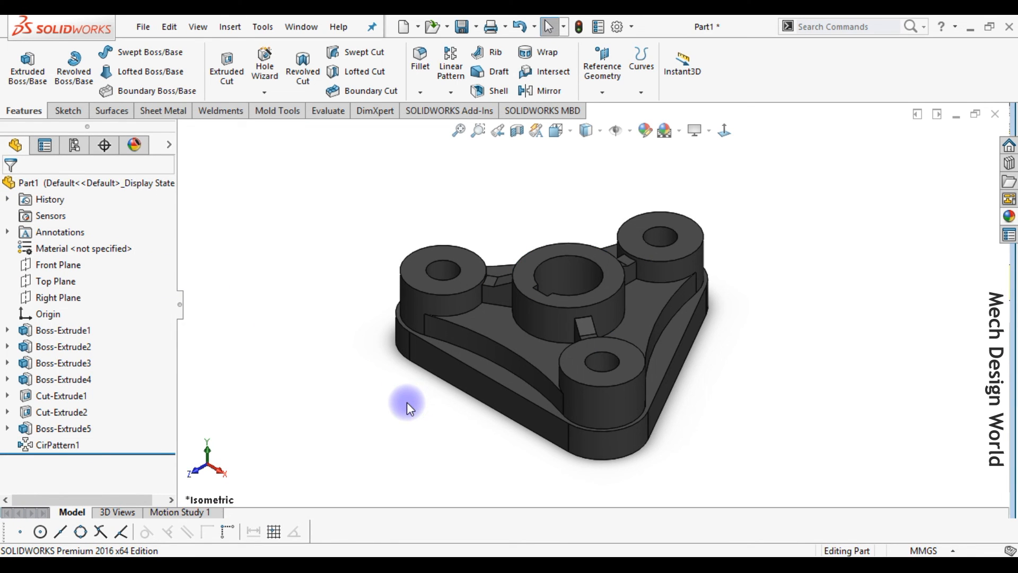